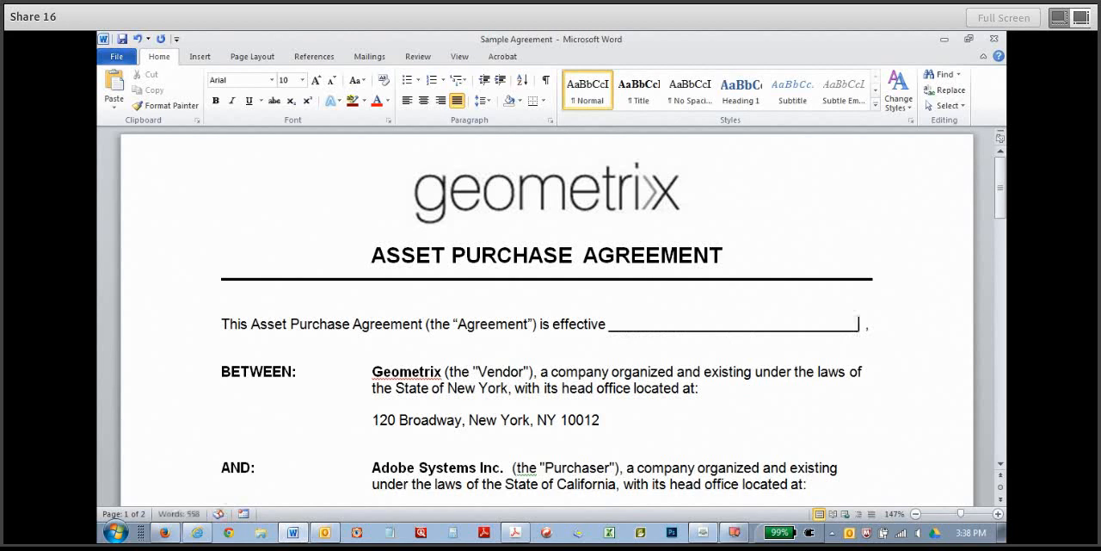
Start creating a PDF from the sample agreement, allow the document to be saved, and choose the _Output folder as the destination.
click(502, 57)
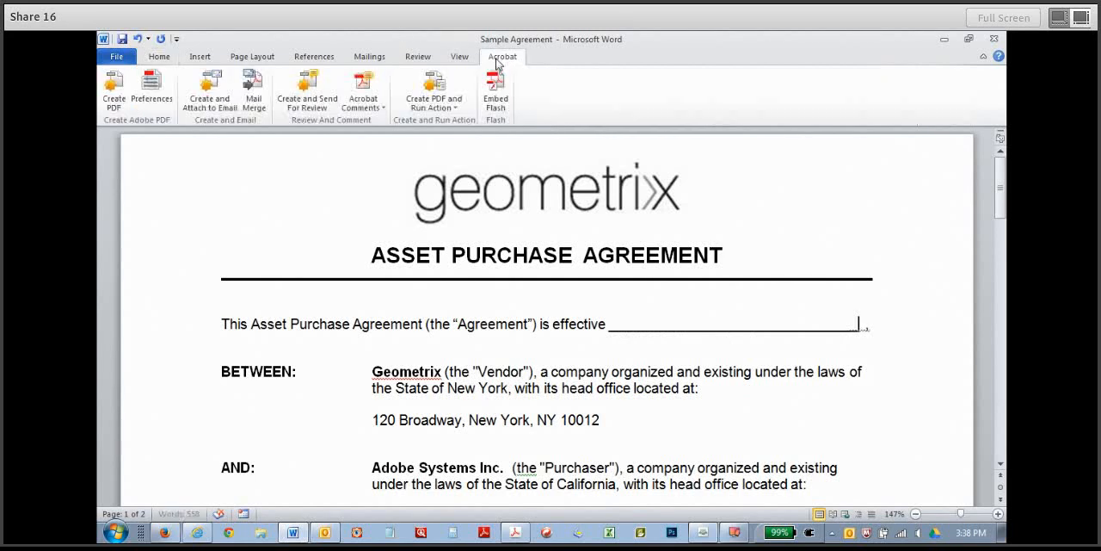
click(117, 92)
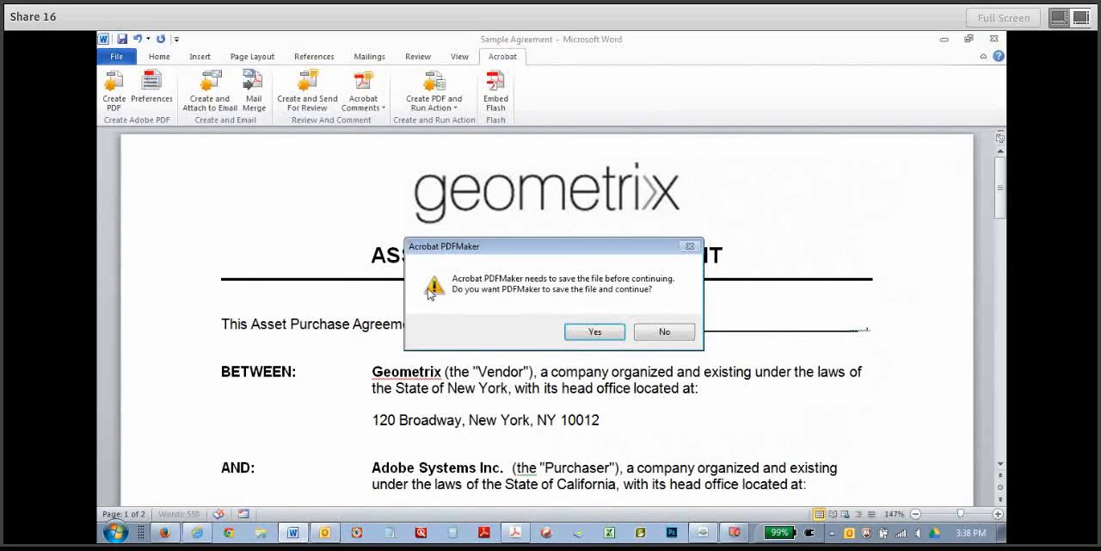
click(577, 335)
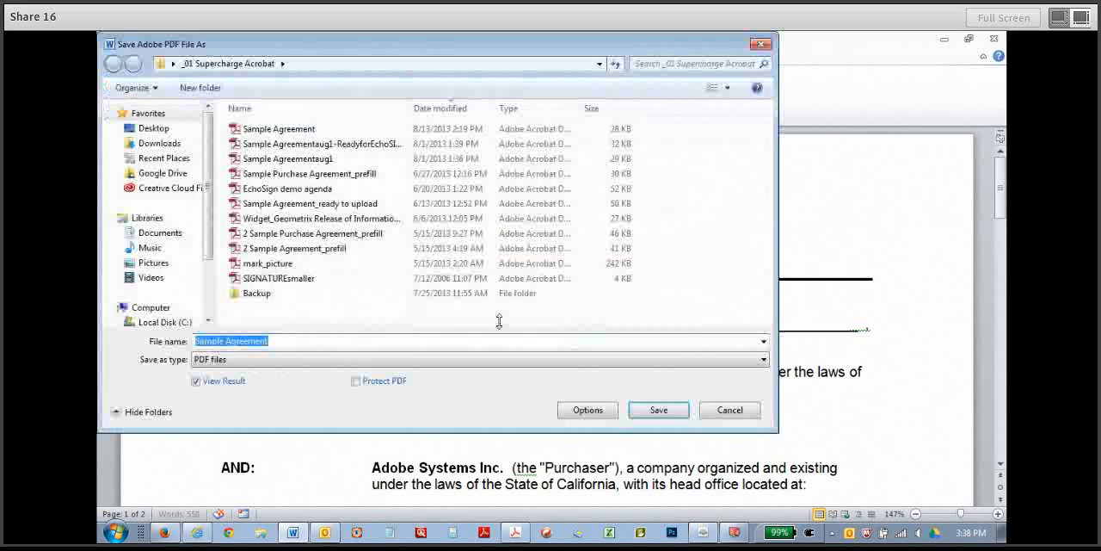
click(156, 158)
double_click(259, 145)
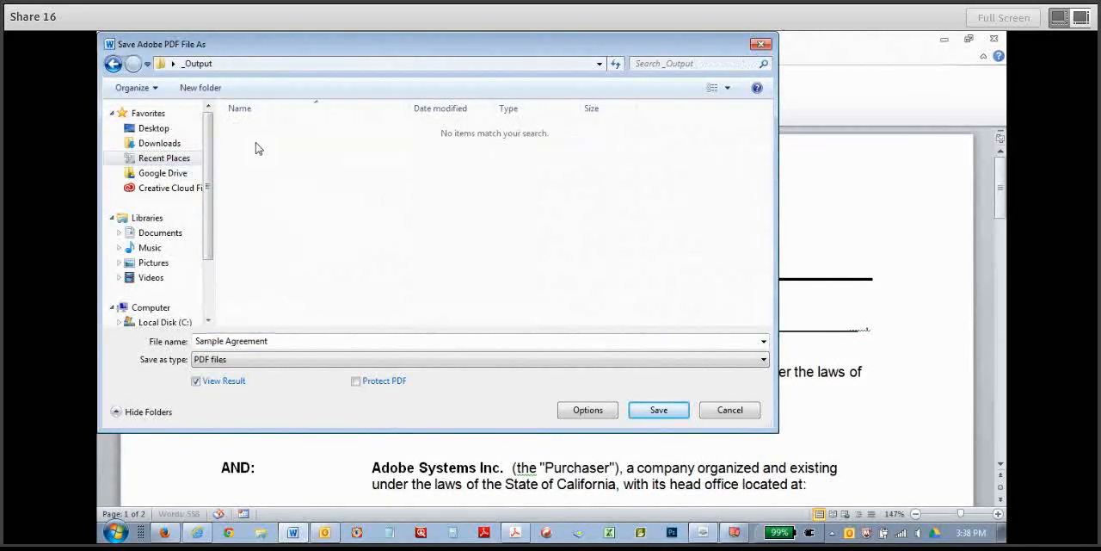
Name the PDF "Sample Agreement_ready for Acrobat" and save it.
click(280, 342)
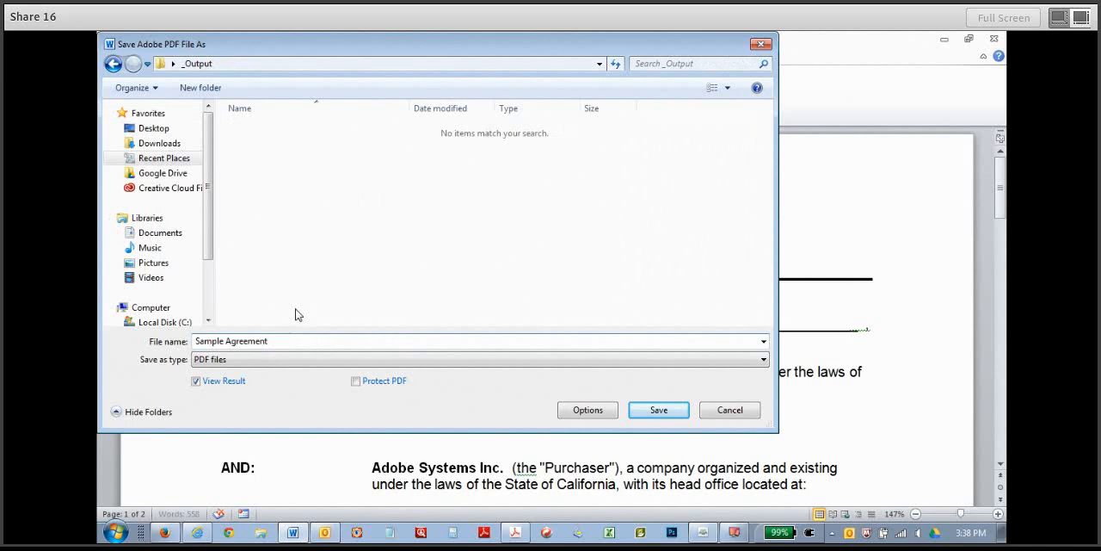
text(_ready for Acrobatr)
key(BackSpace)
click(644, 409)
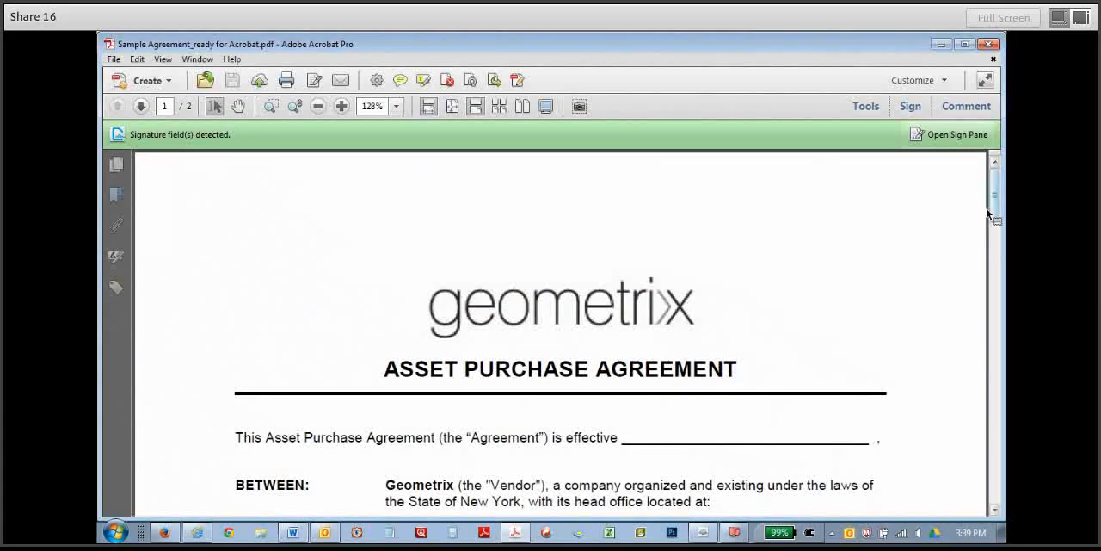
Hide the signature-field notification bar above the PDF.
mouse_move(993, 210)
mouse_down()
mouse_move(998, 483)
mouse_move(995, 254)
mouse_move(885, 249)
mouse_up()
click(119, 135)
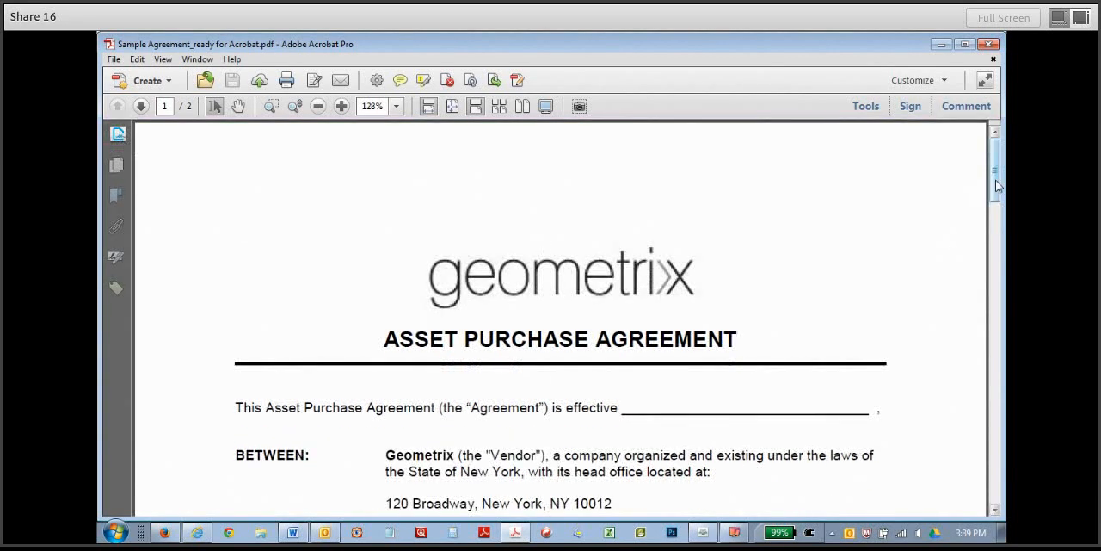
mouse_move(997, 185)
mouse_down()
mouse_move(996, 272)
mouse_move(1000, 187)
mouse_up()
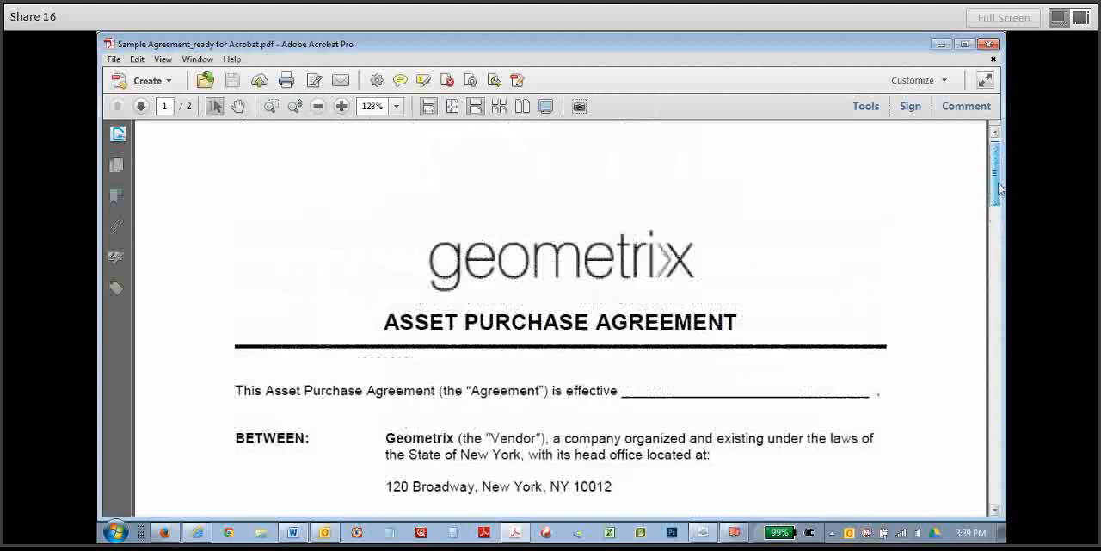
Start form editing on the agreement PDF and let Acrobat detect the form fields automatically.
click(866, 106)
click(865, 196)
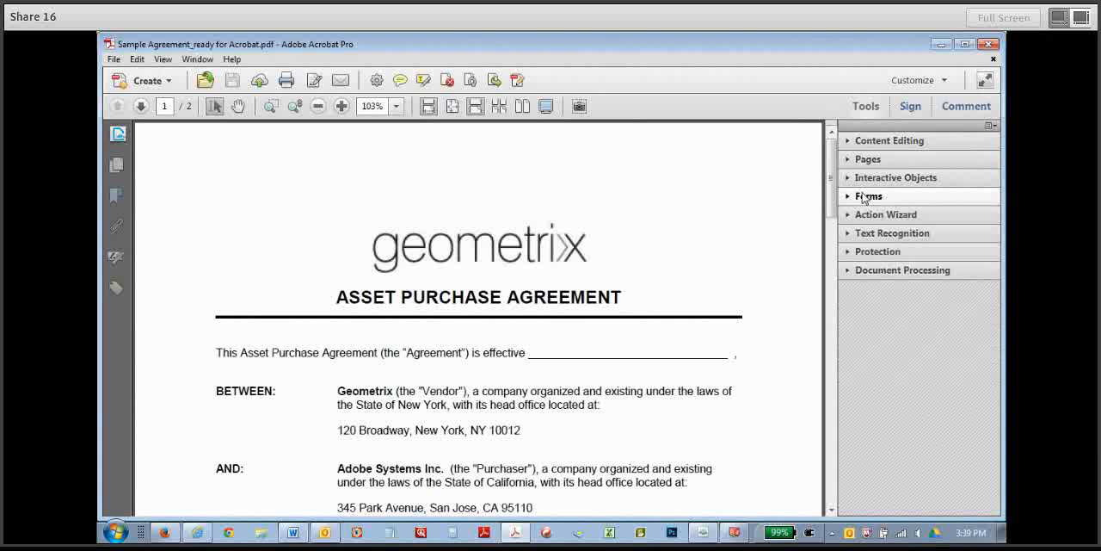
click(865, 197)
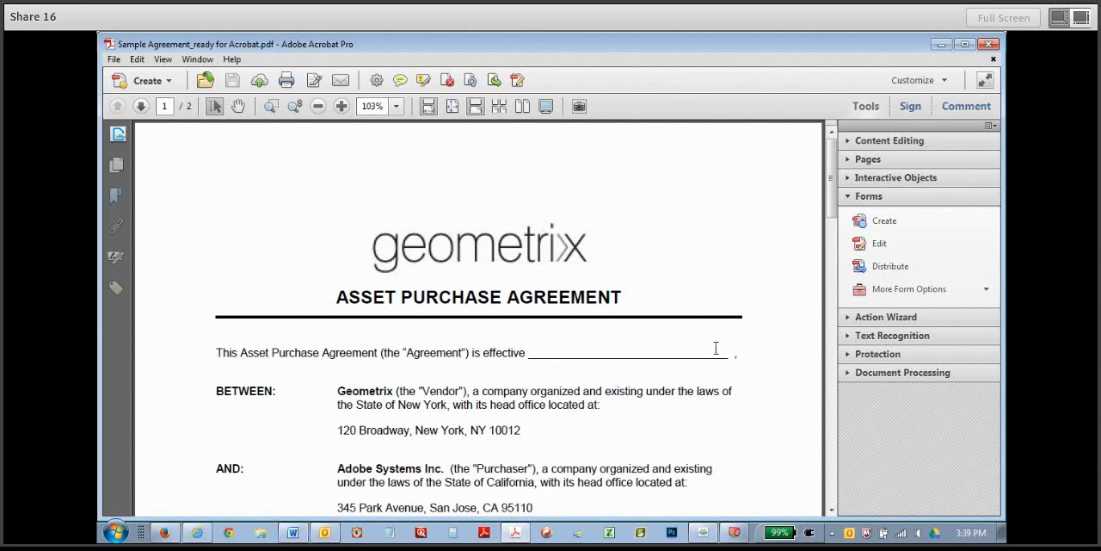
click(871, 246)
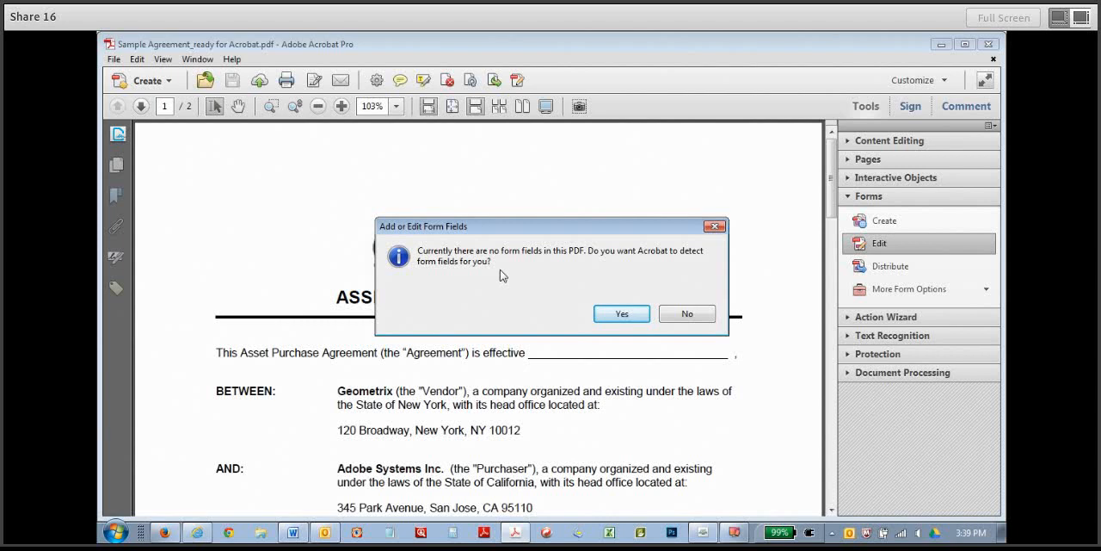
click(630, 313)
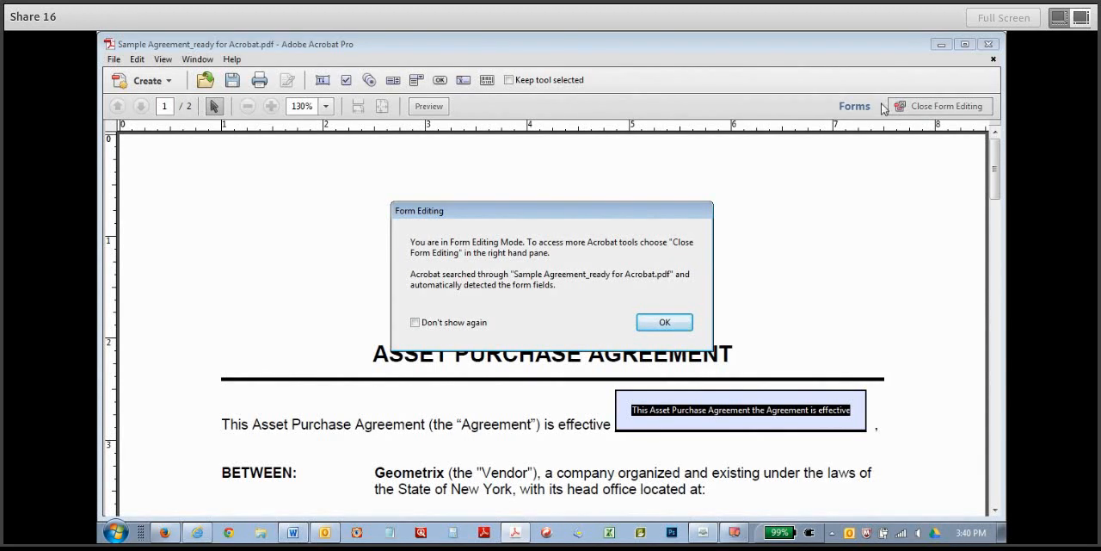
click(665, 322)
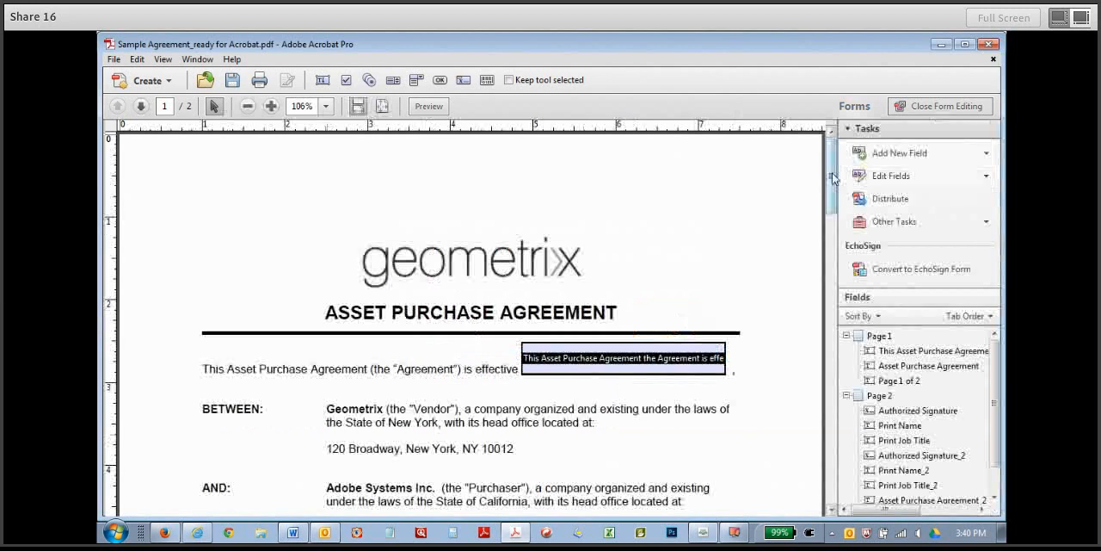
Delete the two wrongly detected footer fields on page 1, Asset Purchase Agreement and Page 1 of 2.
drag(831, 179, 816, 305)
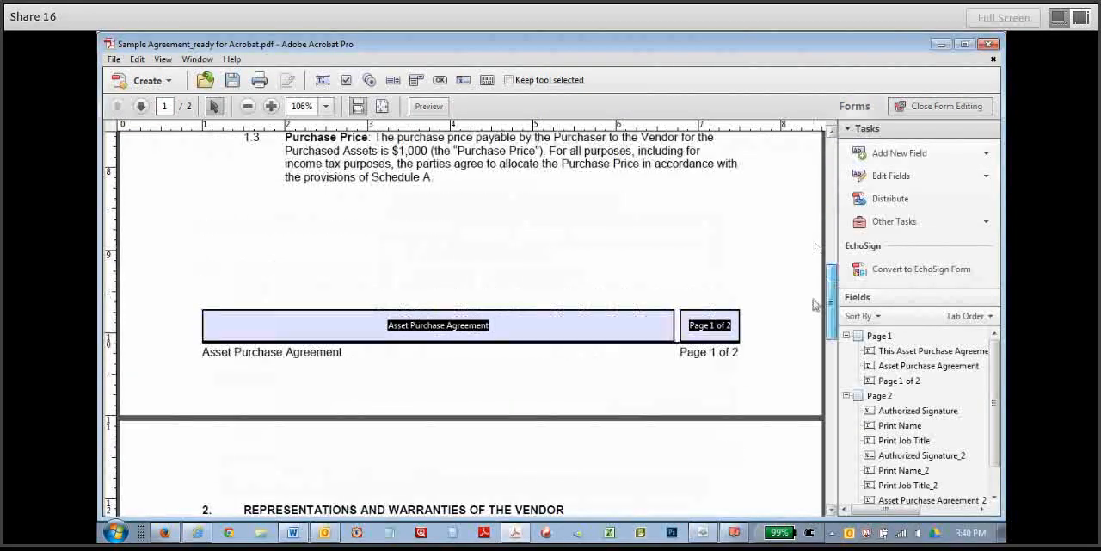
click(552, 334)
key(Delete)
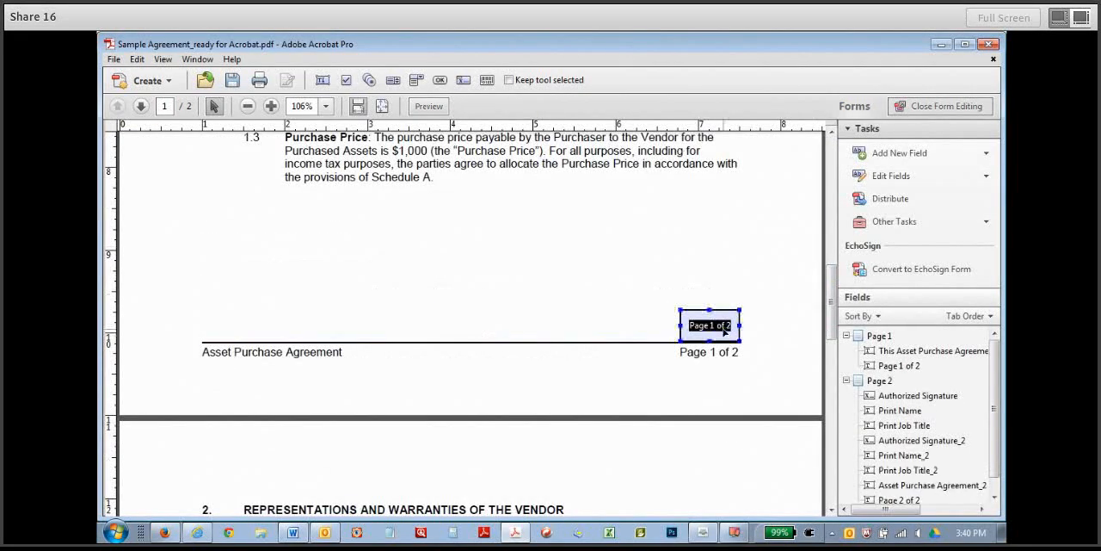
click(736, 332)
key(Delete)
Delete the two wrongly detected footer fields on page 2, above the agreement title and the page number.
drag(831, 301, 831, 497)
click(551, 424)
key(Delete)
click(701, 434)
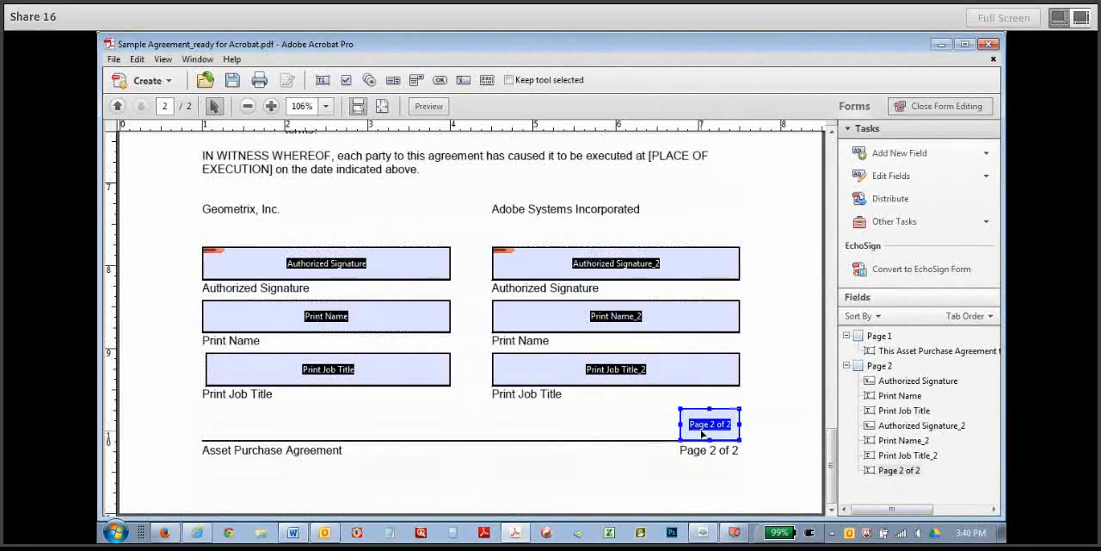
key(Delete)
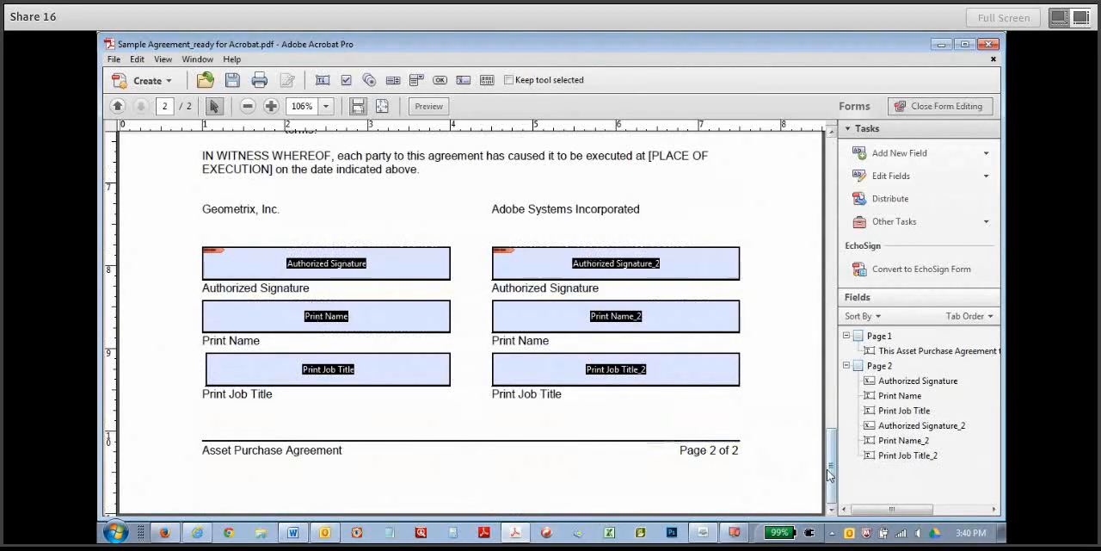
drag(827, 469, 822, 394)
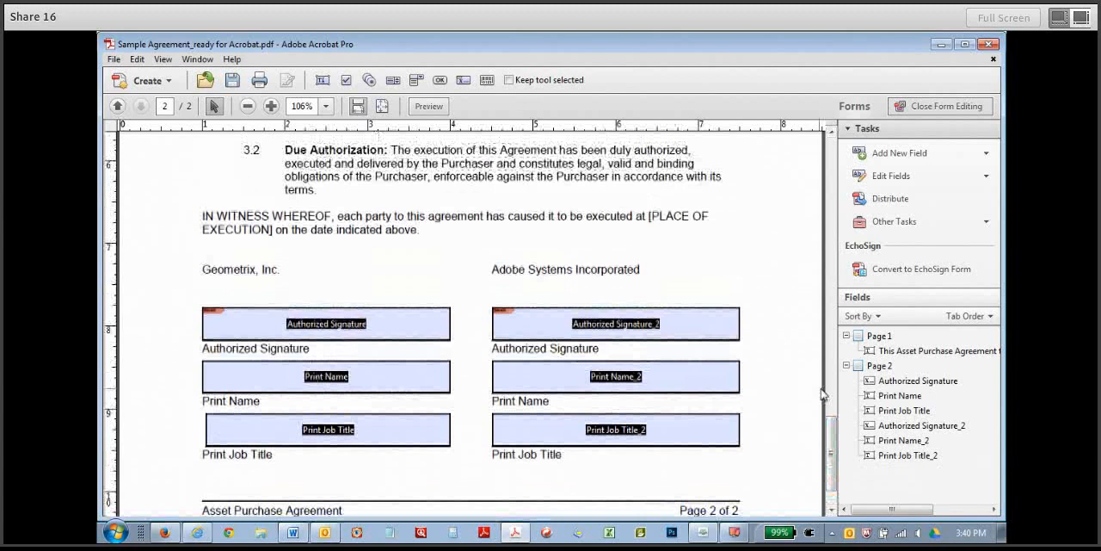
click(917, 155)
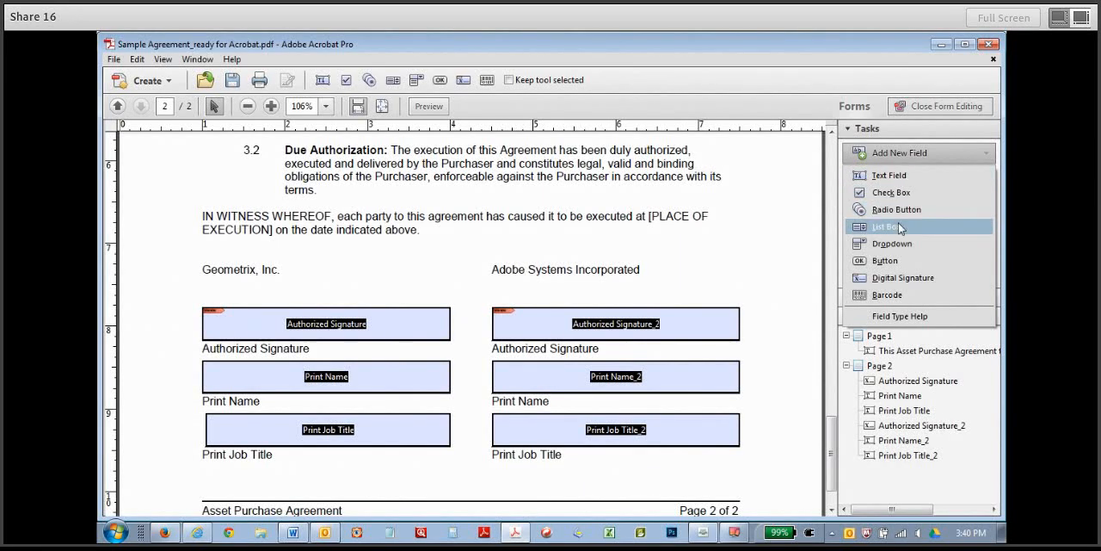
click(831, 457)
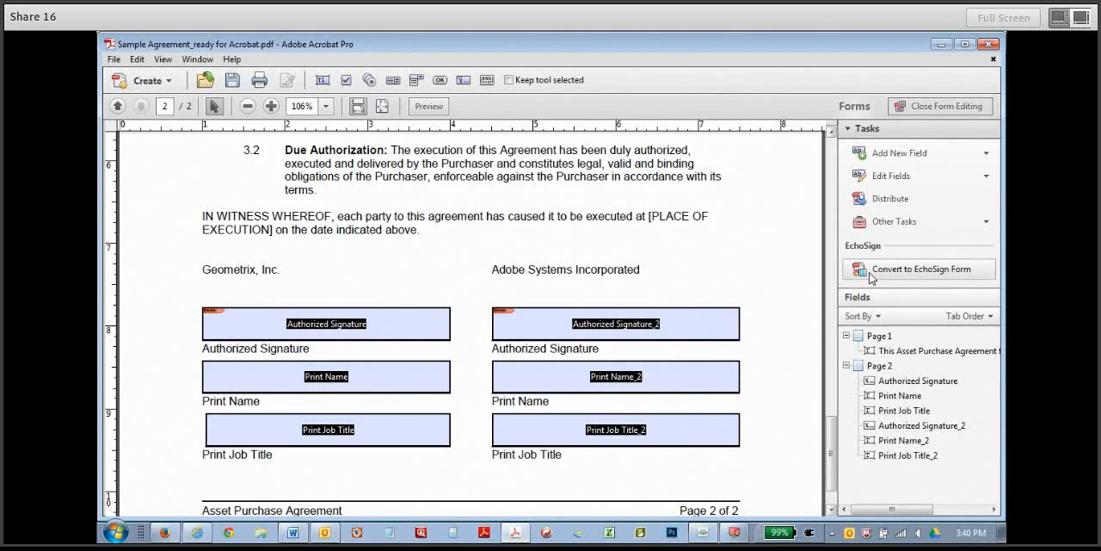
Convert the PDF form to an EchoSign form, accepting the removal of unsupported field types.
click(930, 274)
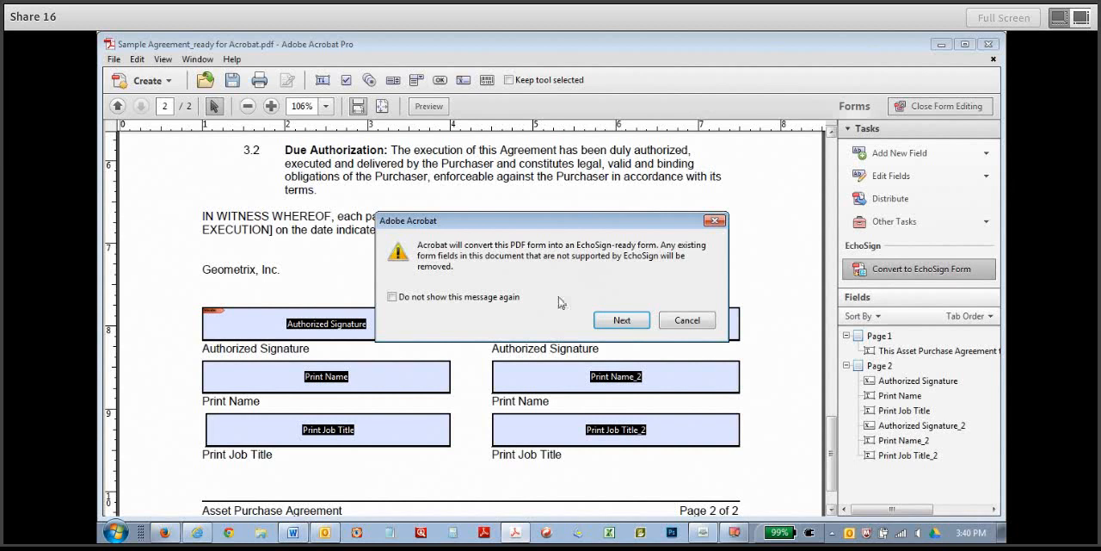
click(629, 325)
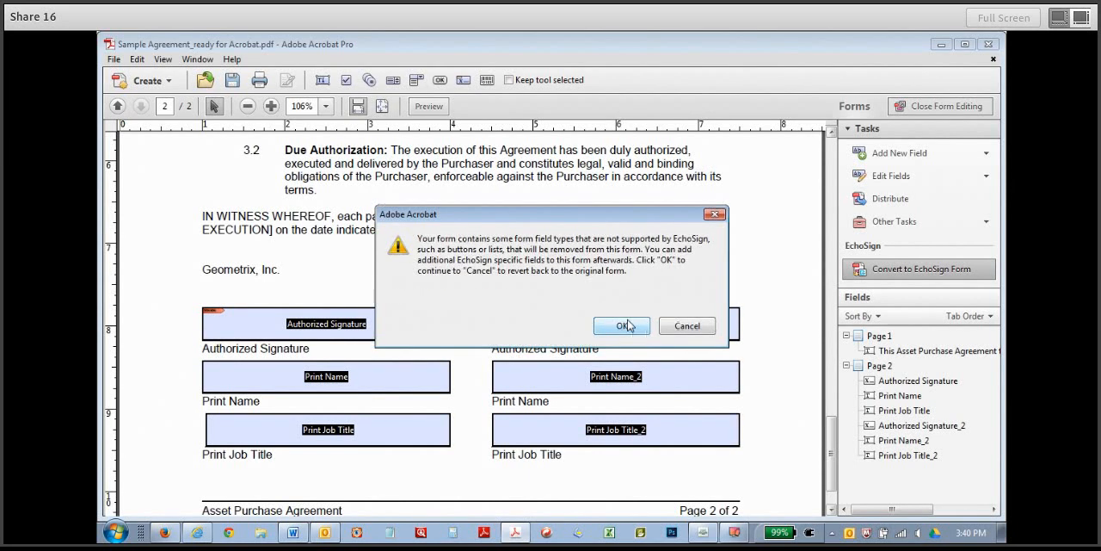
click(623, 326)
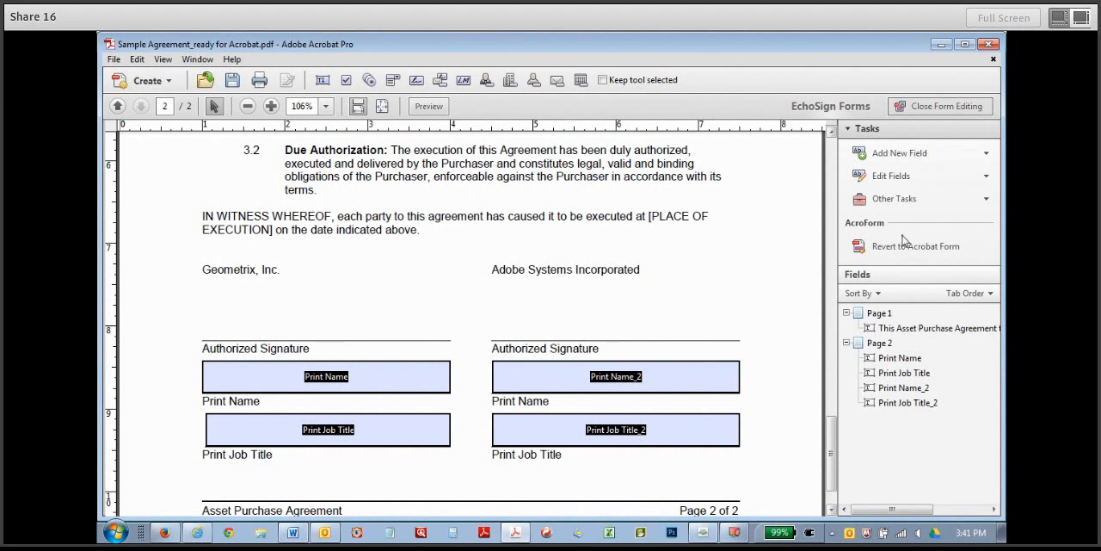
click(884, 160)
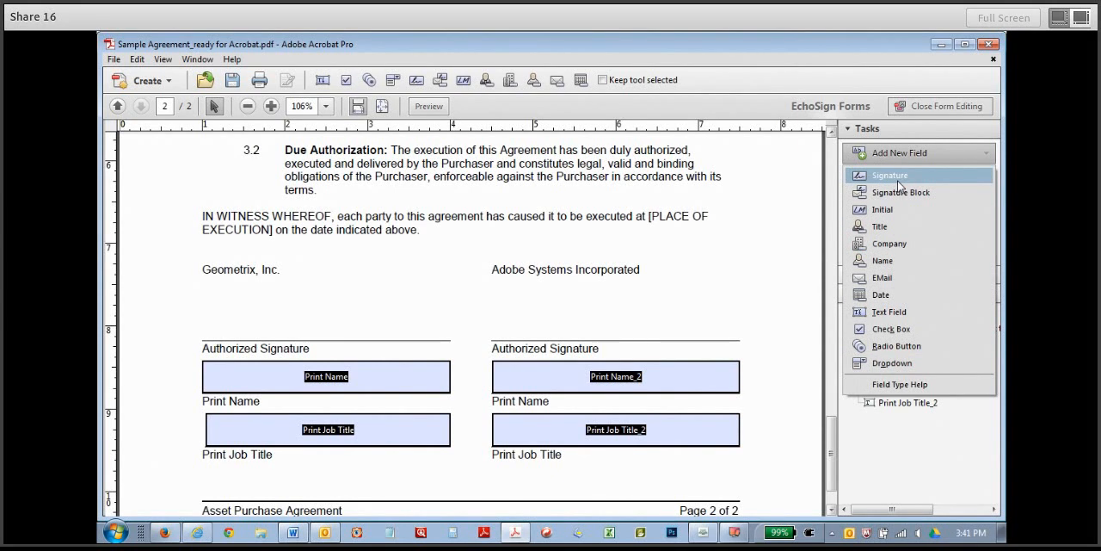
click(889, 176)
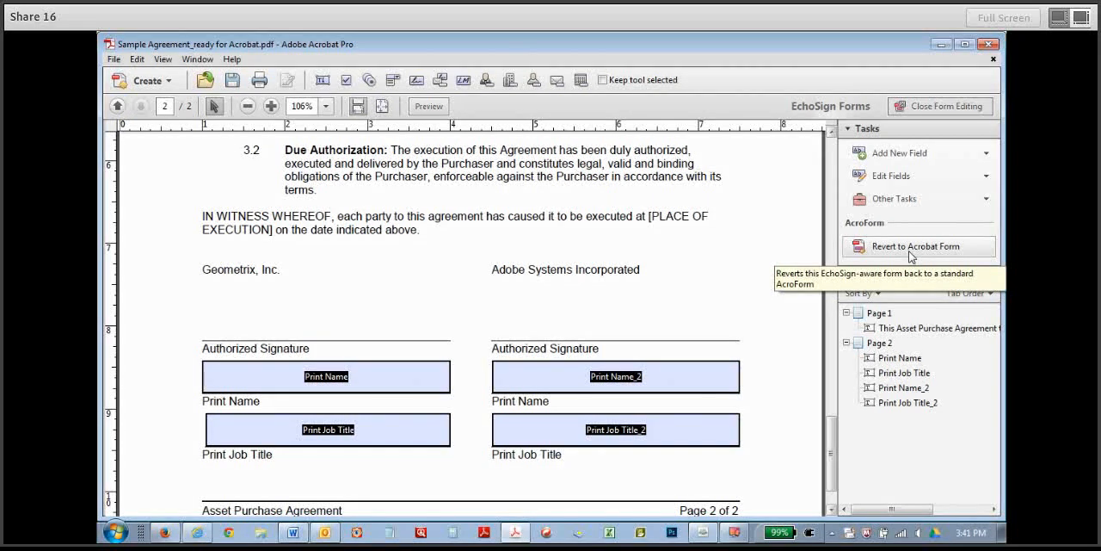
Rename the text field on the effective-date line of page 1 to "Date" in its properties.
drag(831, 438, 832, 146)
click(621, 368)
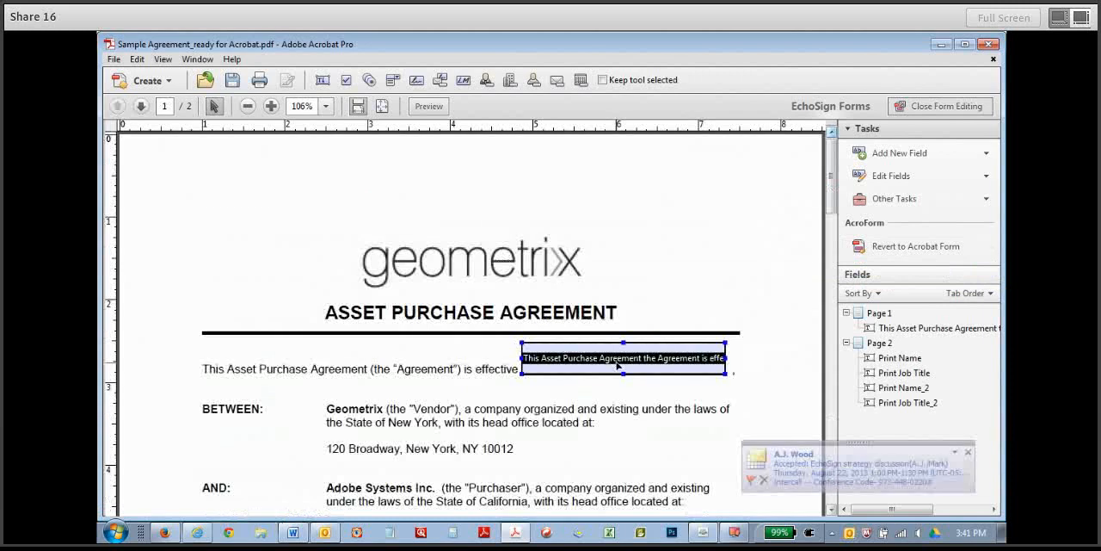
double_click(621, 368)
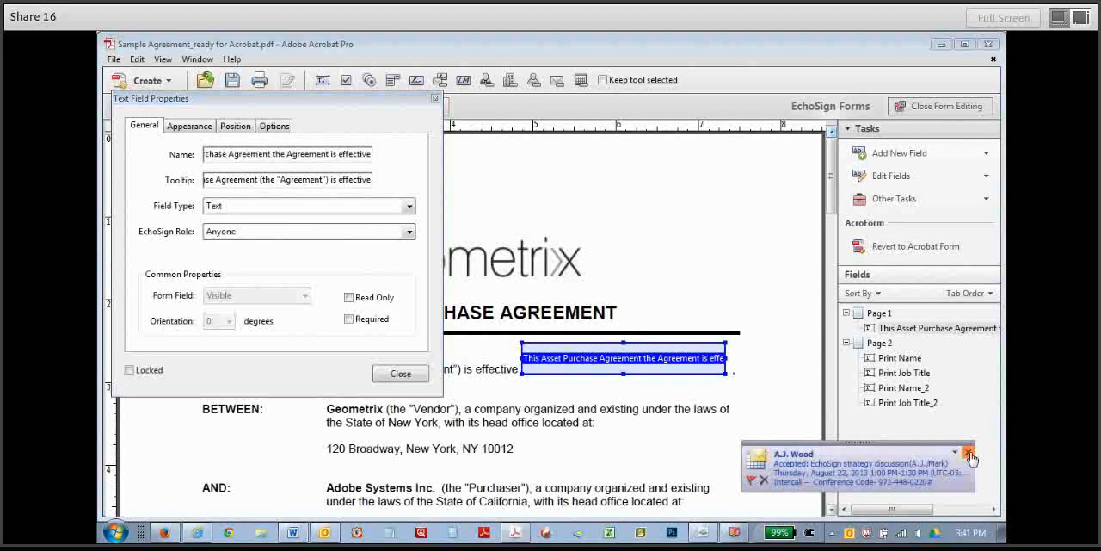
click(227, 156)
drag(221, 155, 380, 164)
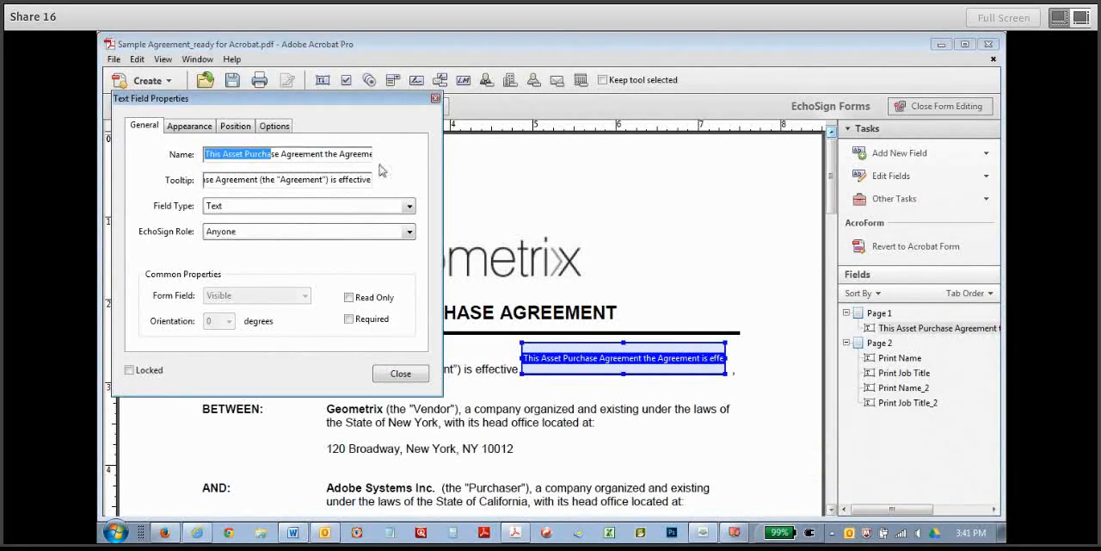
click(205, 154)
drag(206, 154, 384, 154)
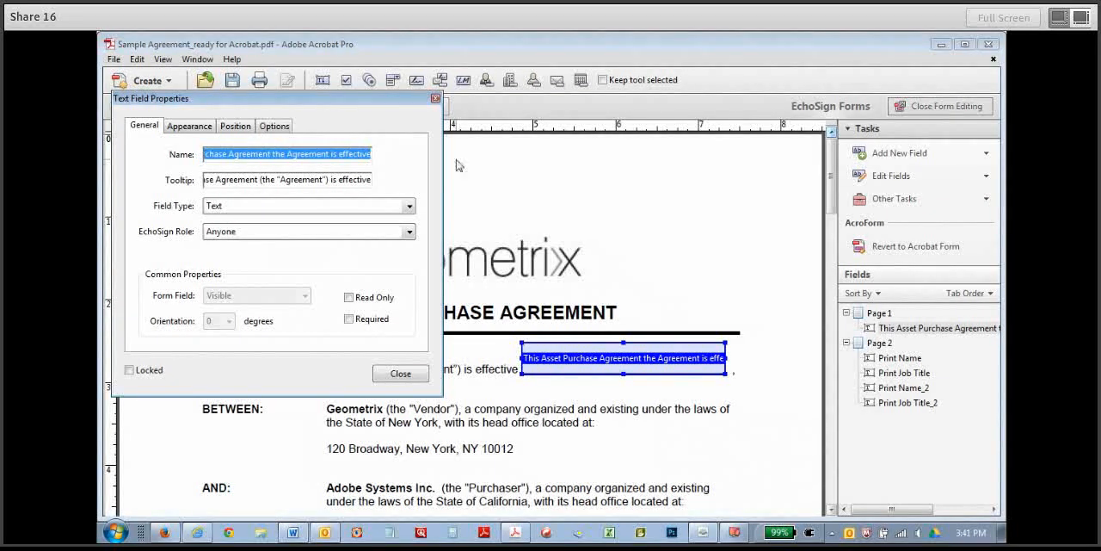
key(Delete)
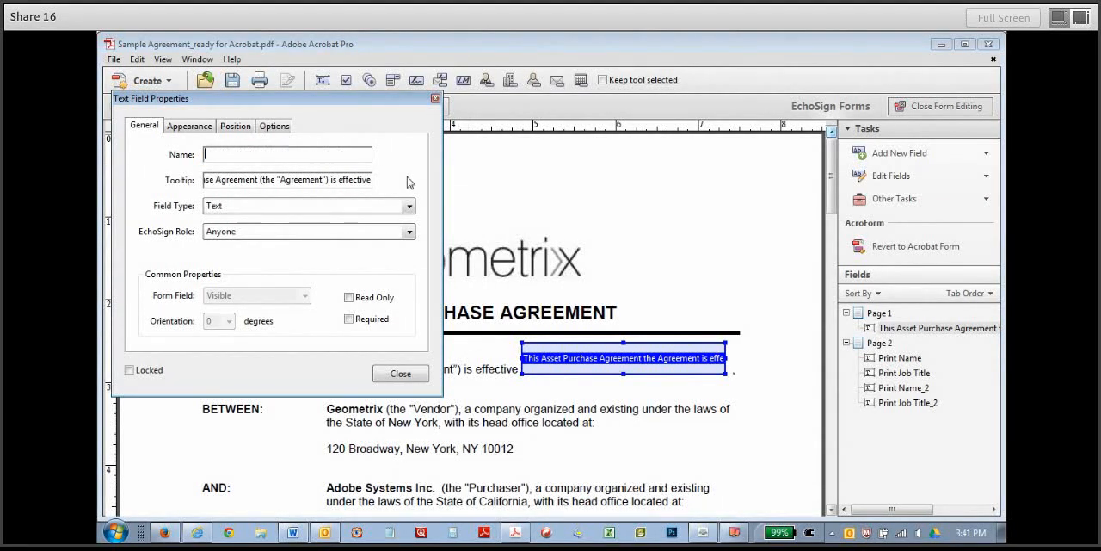
text(Date)
Replace the Date field's tooltip with "put date here".
click(217, 179)
drag(218, 179, 441, 185)
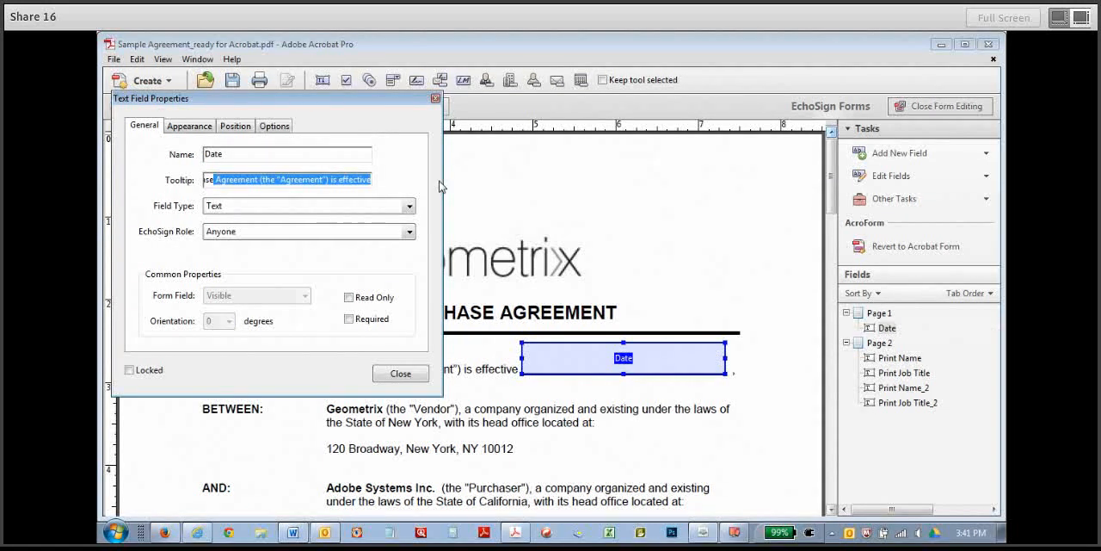
key(BackSpace)
key(BackSpace)
key(BackSpace)
key(BackSpace)
key(BackSpace)
key(BackSpace)
key(BackSpace)
key(BackSpace)
key(BackSpace)
key(BackSpace)
key(BackSpace)
key(BackSpace)
key(BackSpace)
key(BackSpace)
key(BackSpace)
key(BackSpace)
key(BackSpace)
key(BackSpace)
key(BackSpace)
key(BackSpace)
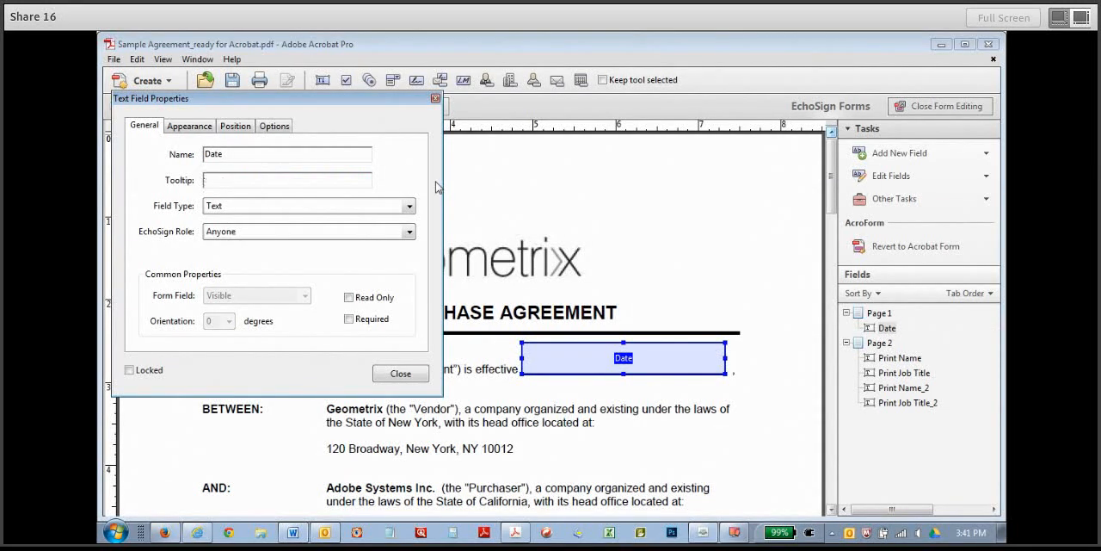
text(Put datge h)
key(Delete)
Set the Date field's type to Date, assign it to Signer 1 and make it required.
click(310, 211)
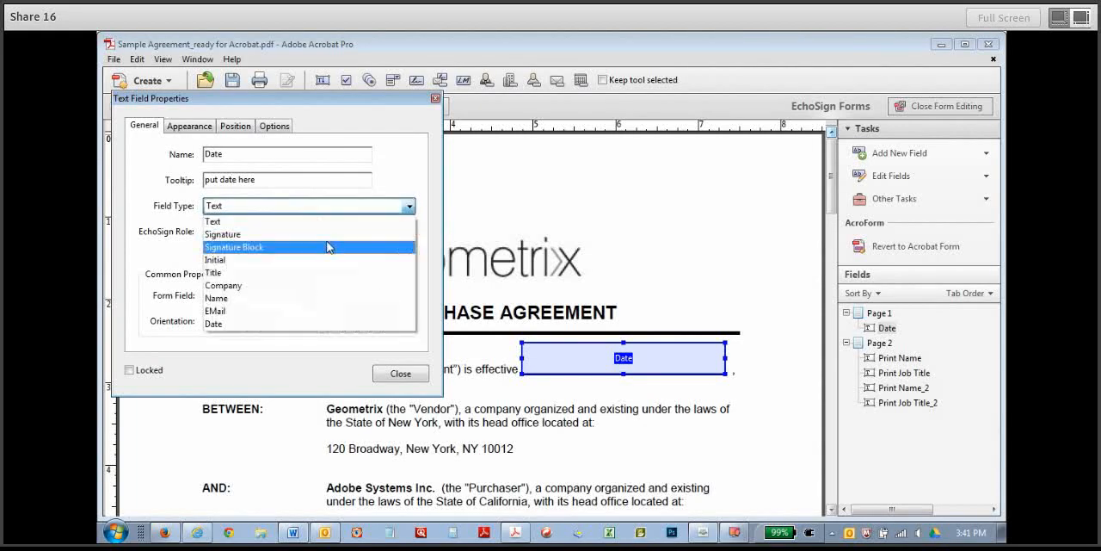
click(215, 324)
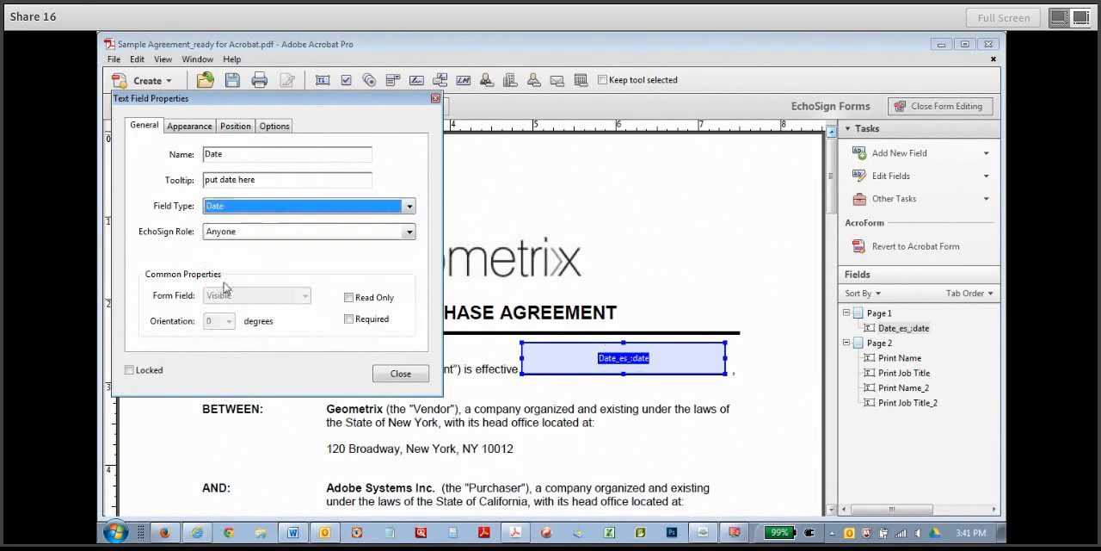
click(409, 232)
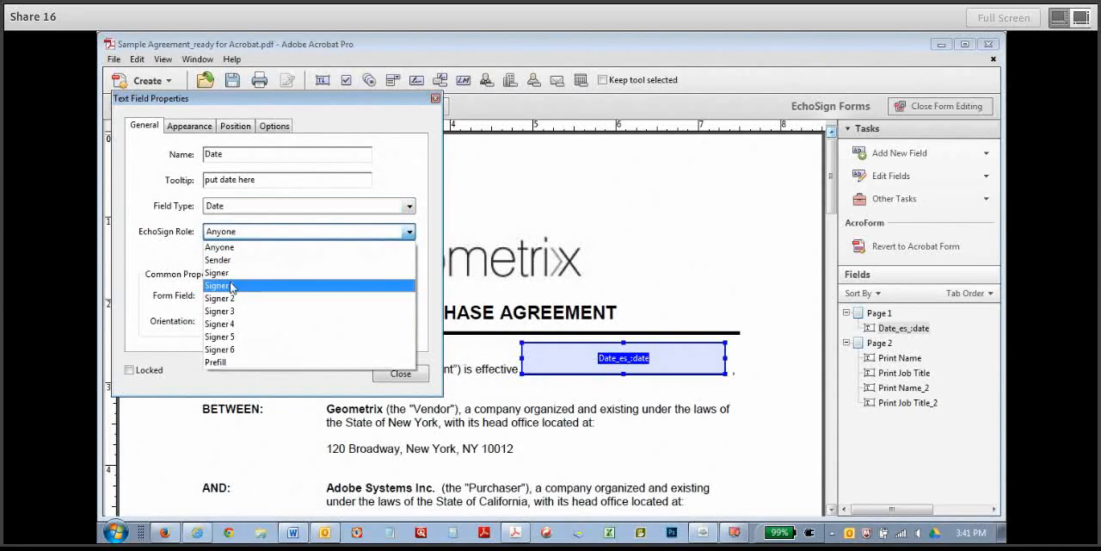
click(232, 285)
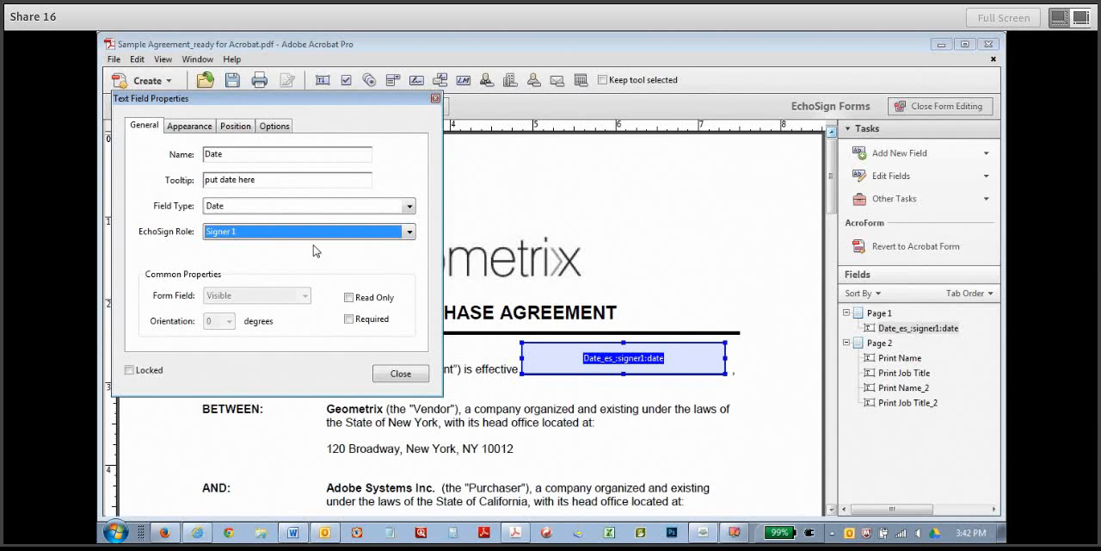
click(349, 319)
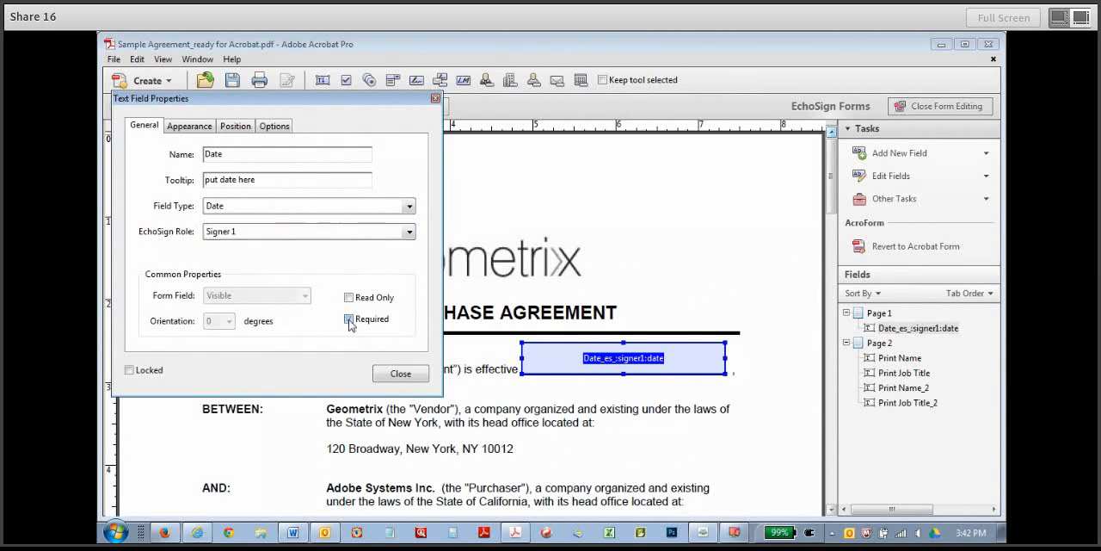
click(384, 374)
Add a signature field above Geometrix's Authorized Signature line on page 2 and enlarge it to span the line.
drag(832, 182, 838, 478)
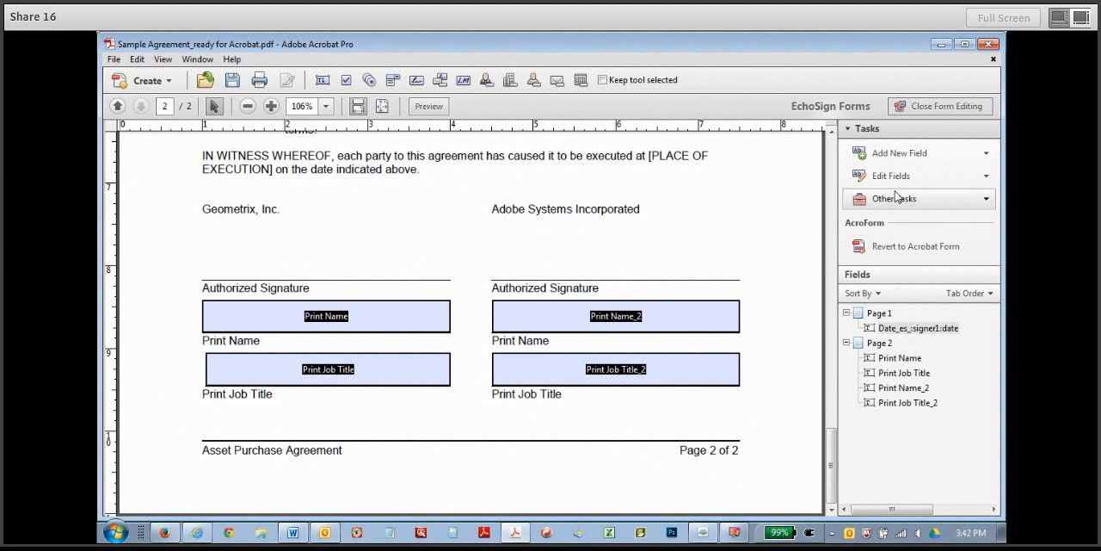
click(894, 157)
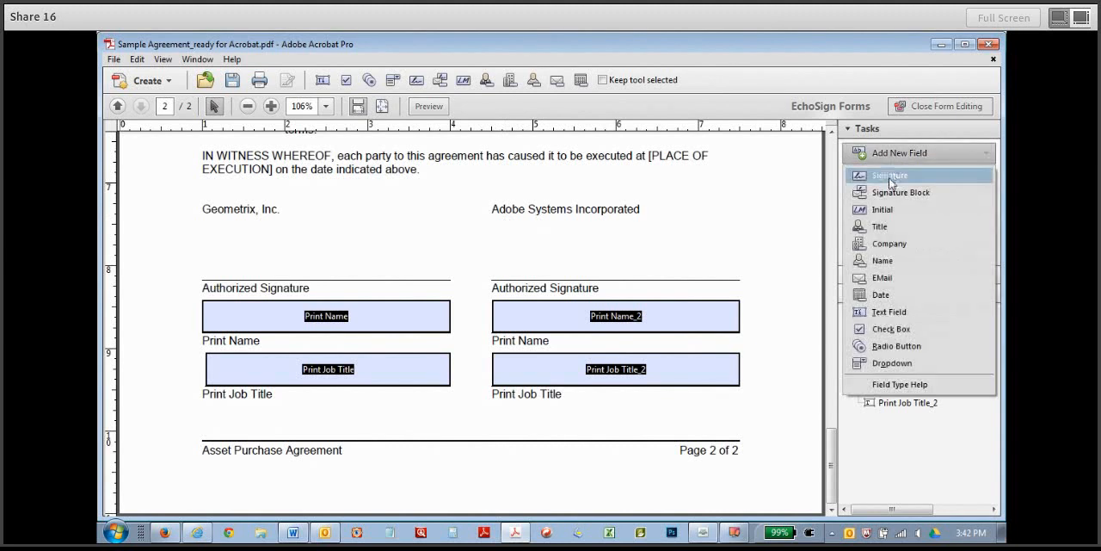
click(888, 177)
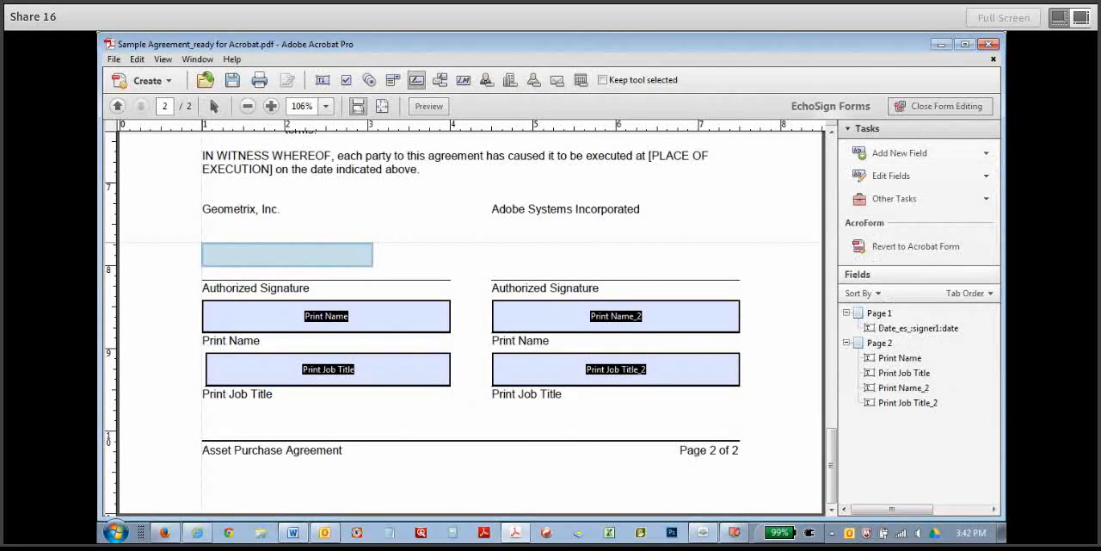
click(203, 245)
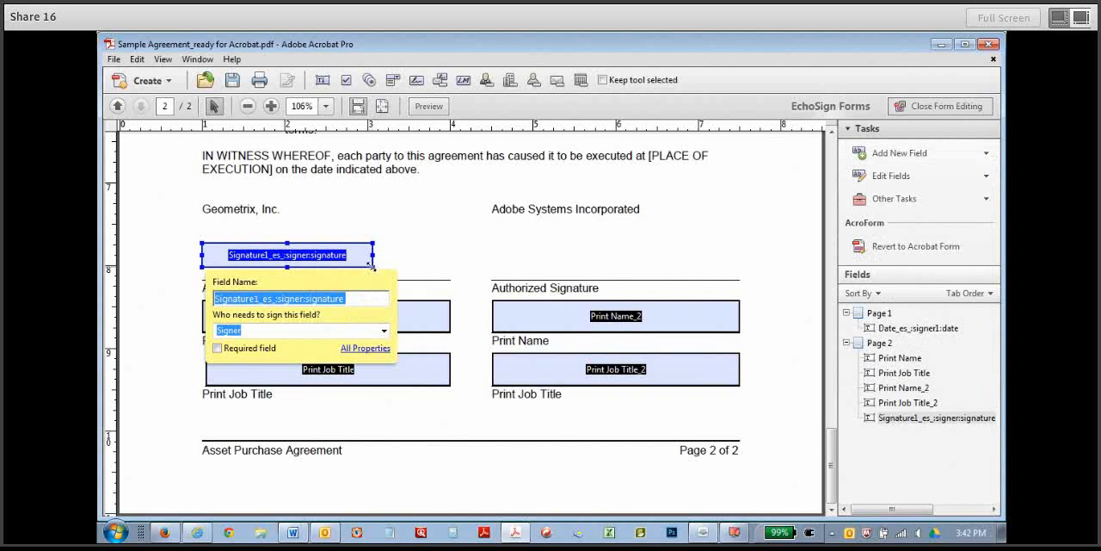
drag(372, 267, 449, 277)
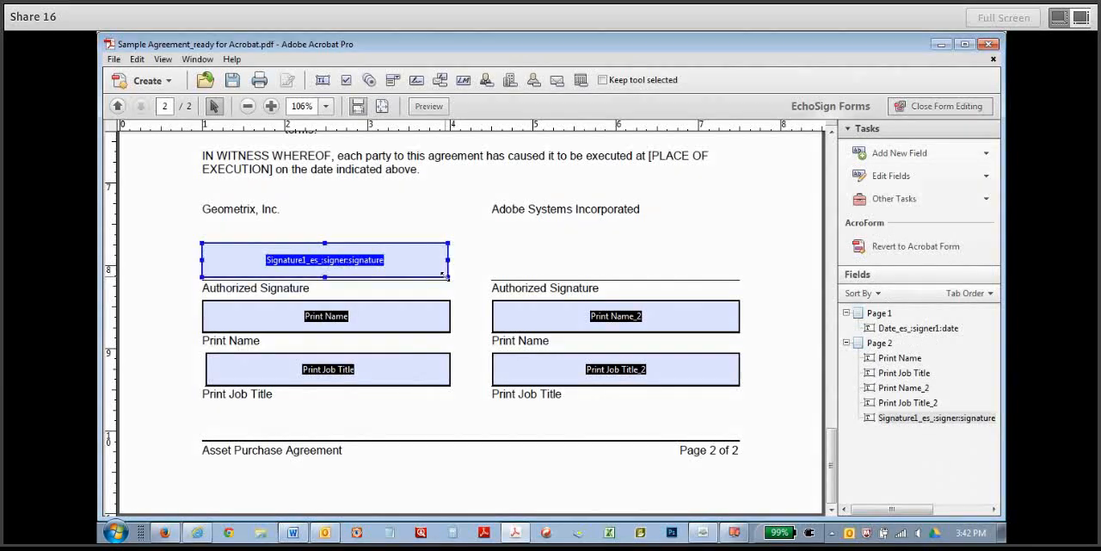
Add a signature field above Adobe Systems Incorporated's Authorized Signature line and enlarge it to span the line.
click(894, 153)
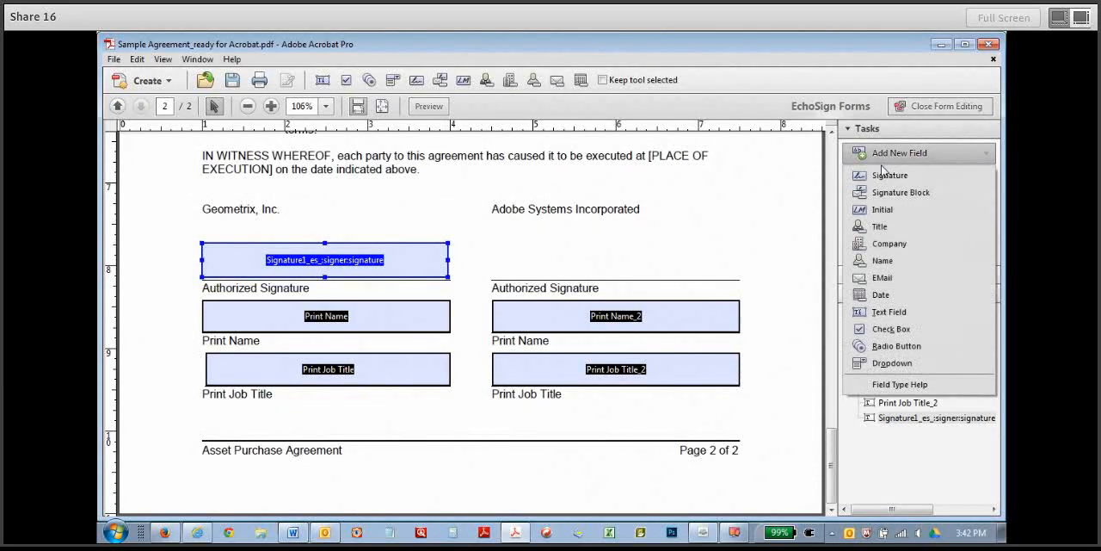
click(880, 176)
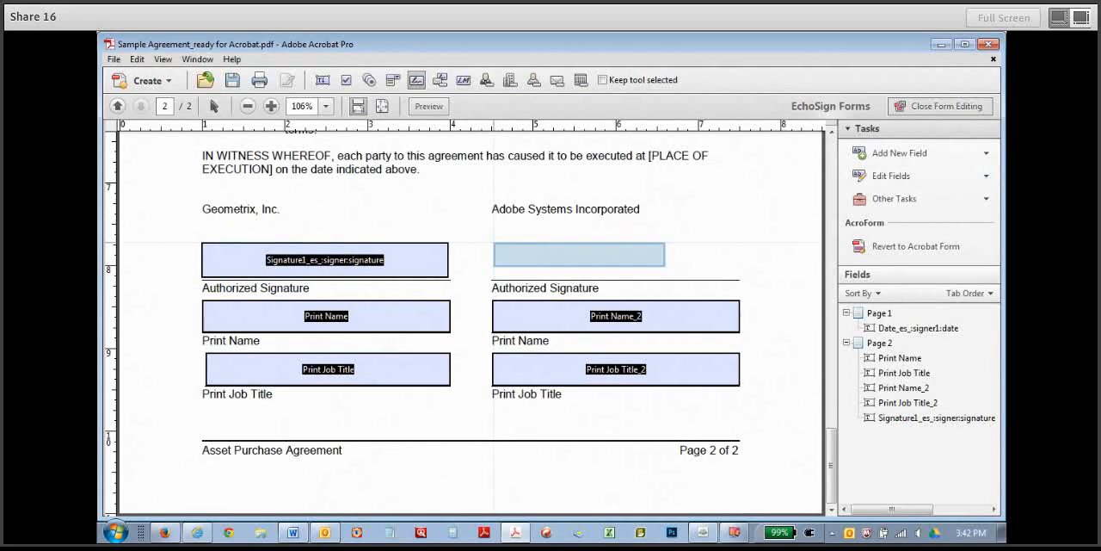
click(666, 268)
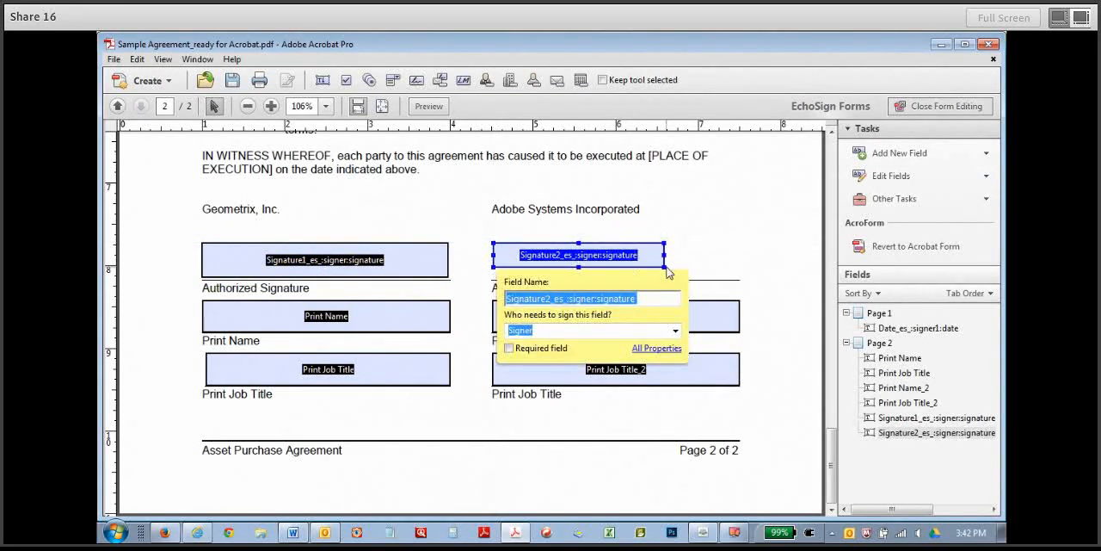
drag(668, 272, 736, 275)
Assign the Geometrix signature field to Signer 1 and make it required.
shift+click(258, 251)
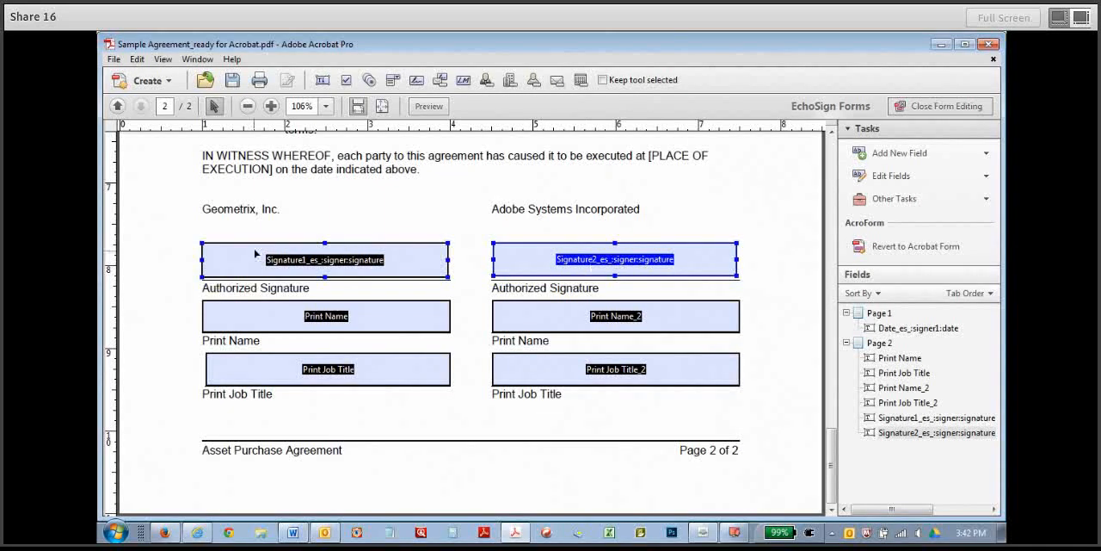
double_click(236, 256)
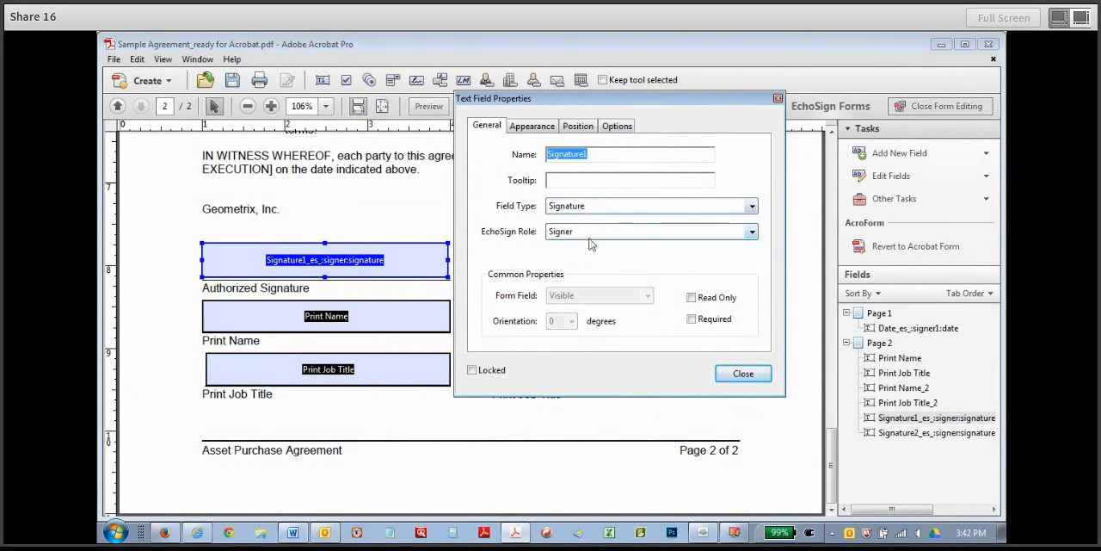
click(752, 232)
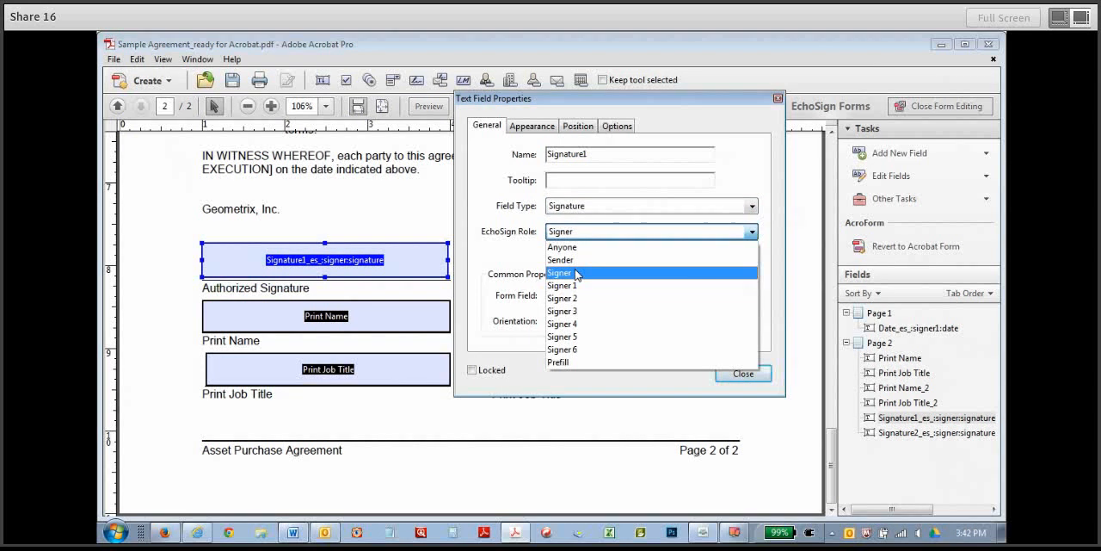
click(569, 285)
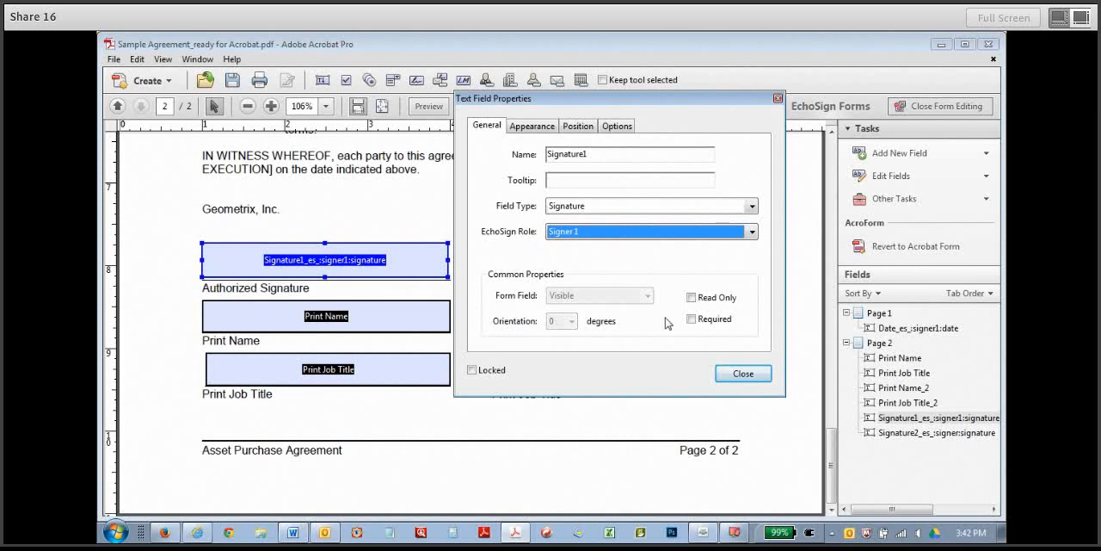
click(691, 319)
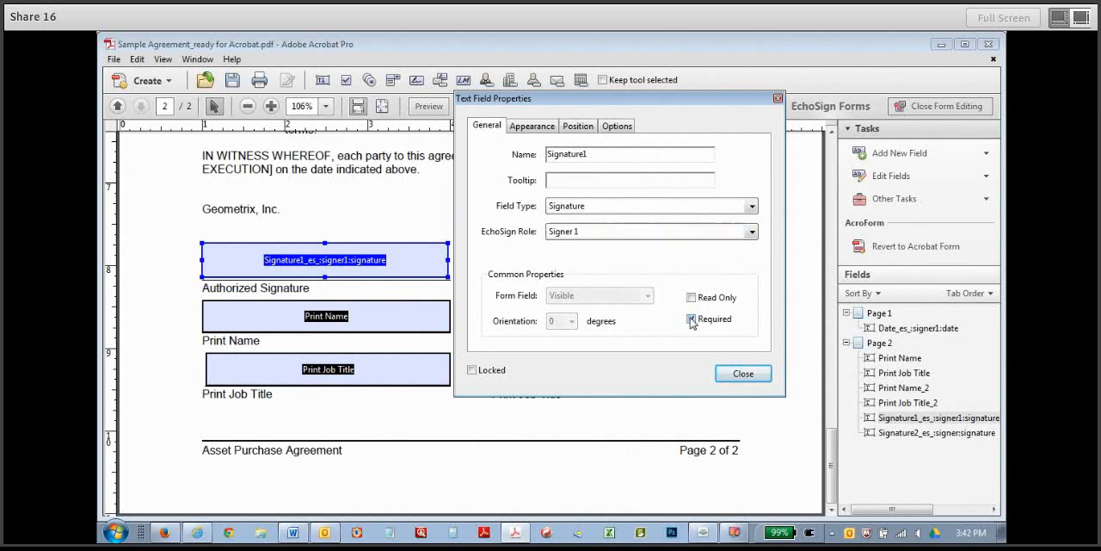
click(743, 373)
Set the Geometrix Print Name field's type to Name, assign it to Signer 1 and make it required.
double_click(308, 325)
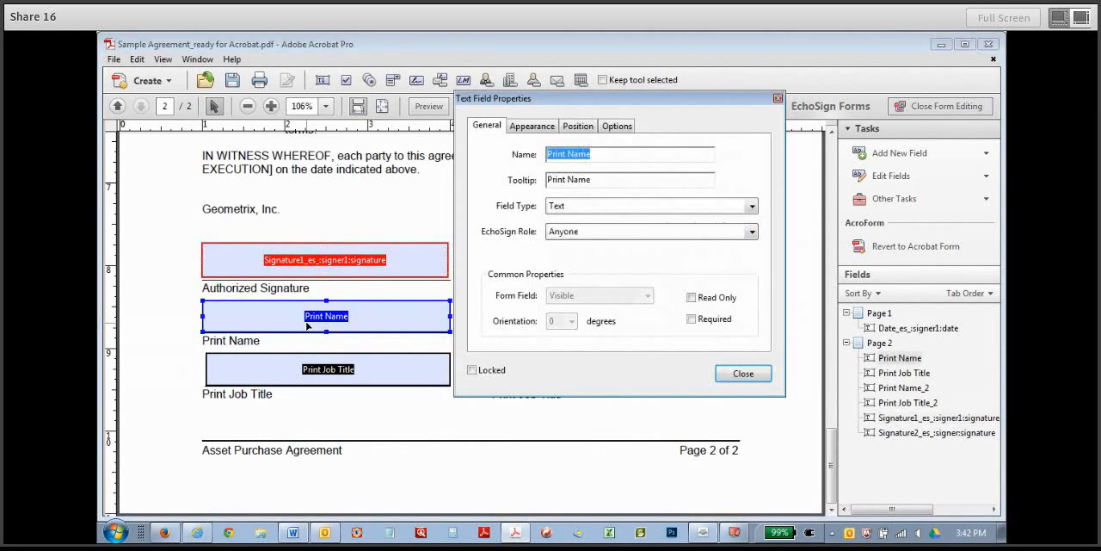
click(754, 208)
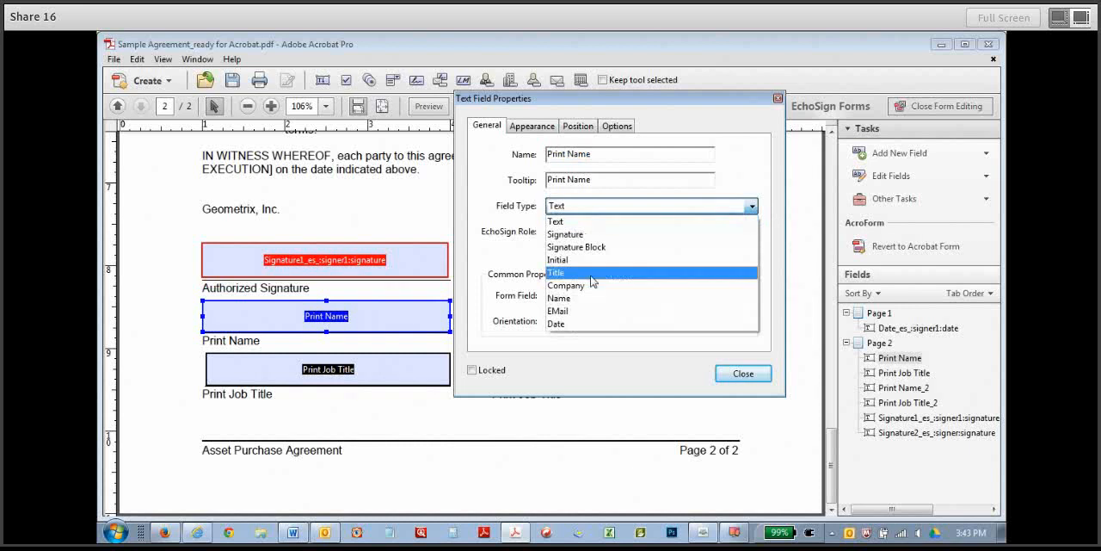
click(569, 296)
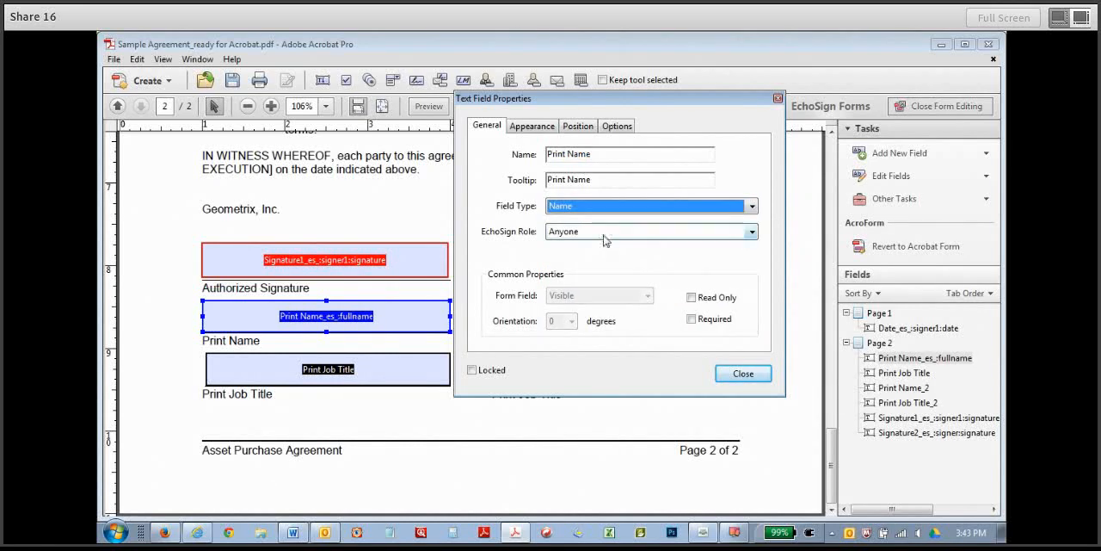
click(607, 234)
click(574, 268)
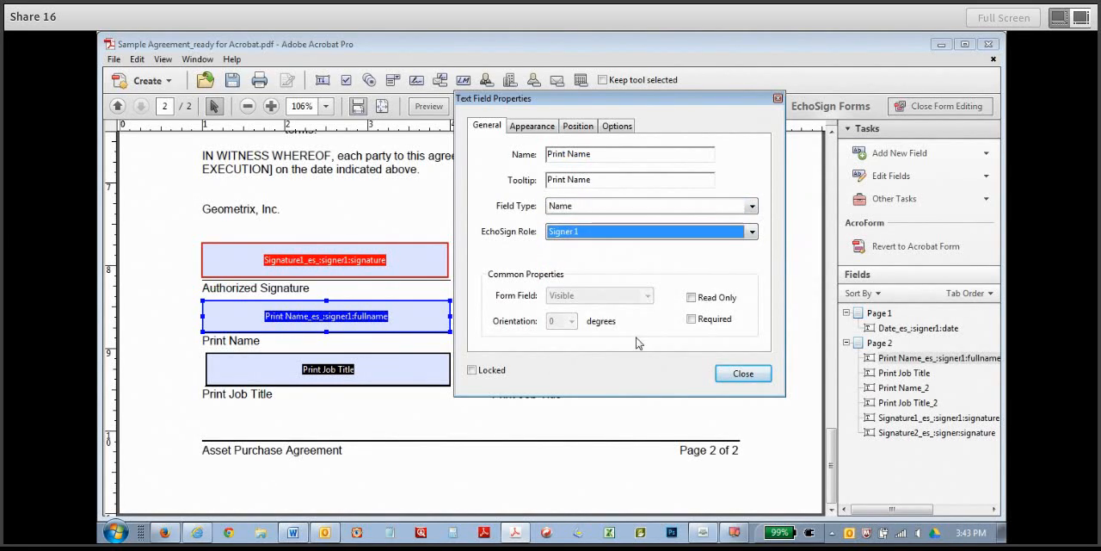
click(691, 319)
click(741, 373)
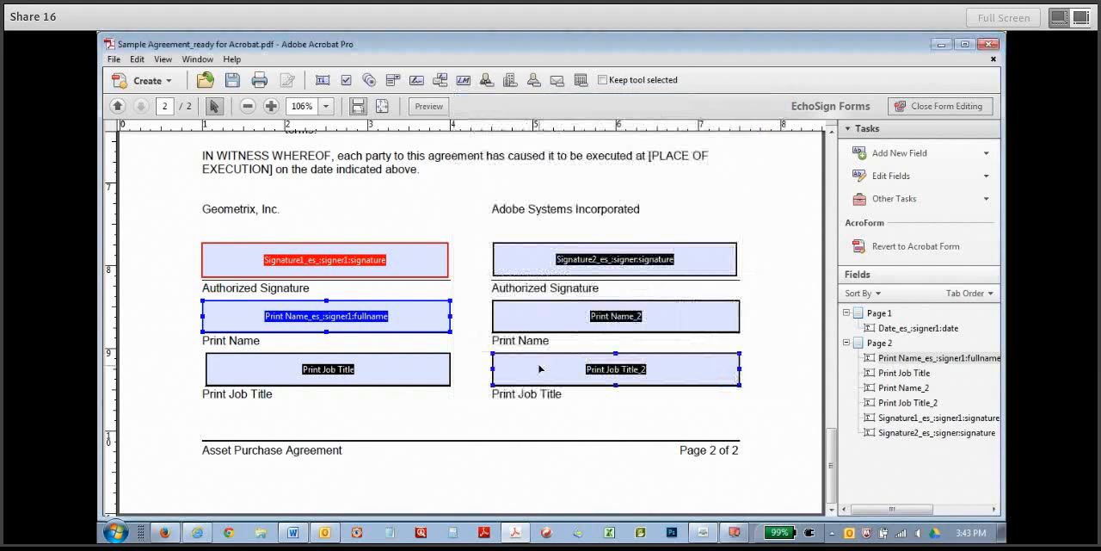
Assign the Geometrix Print Job Title field to Signer 1 and make it required.
double_click(328, 370)
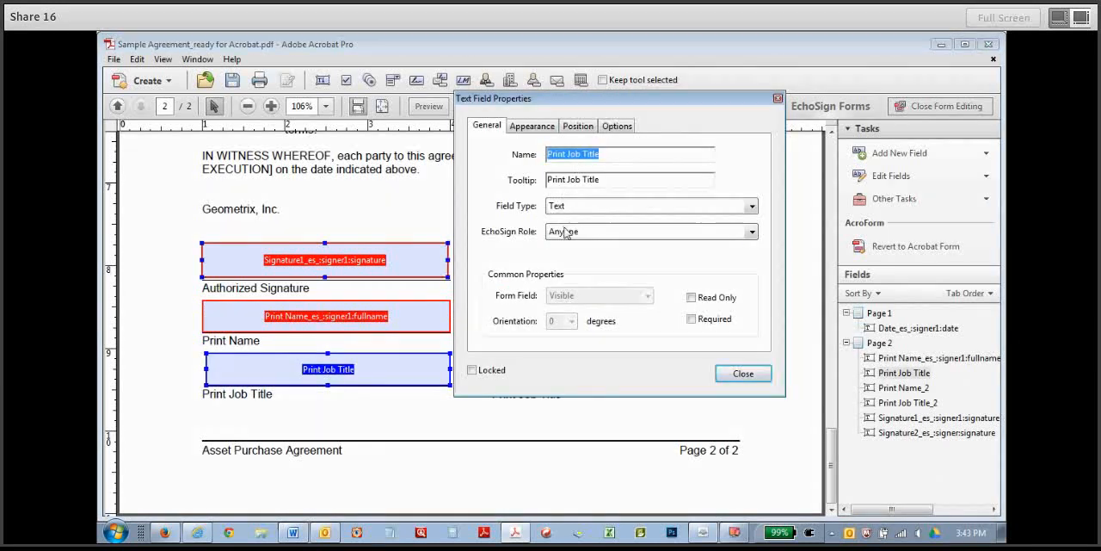
click(749, 231)
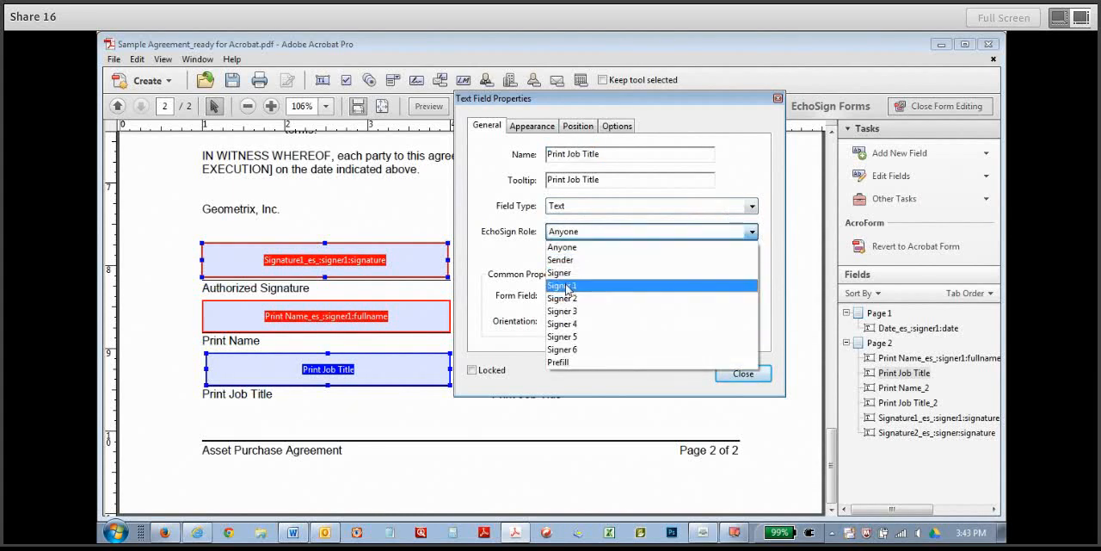
click(568, 288)
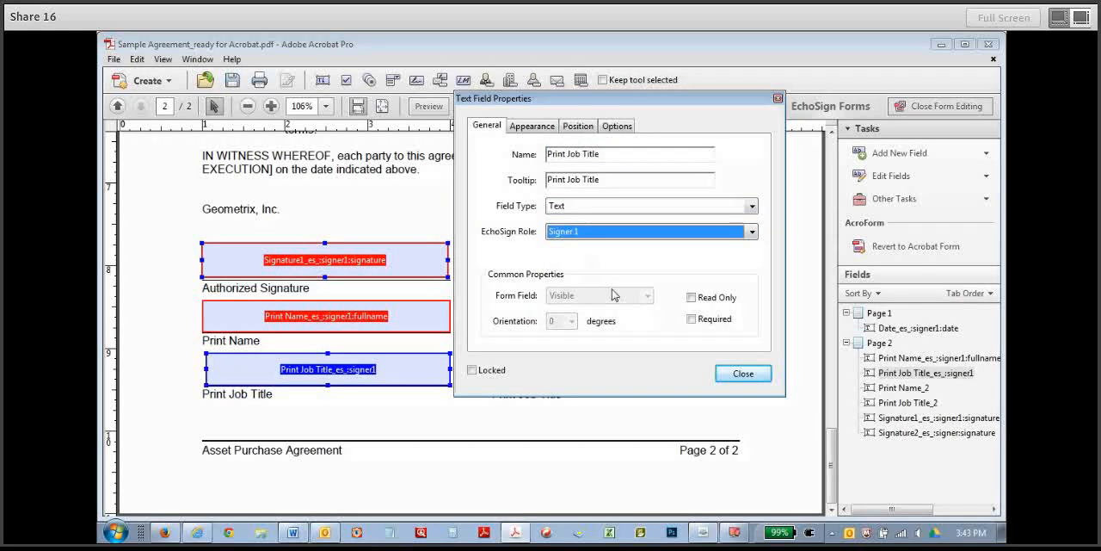
click(691, 319)
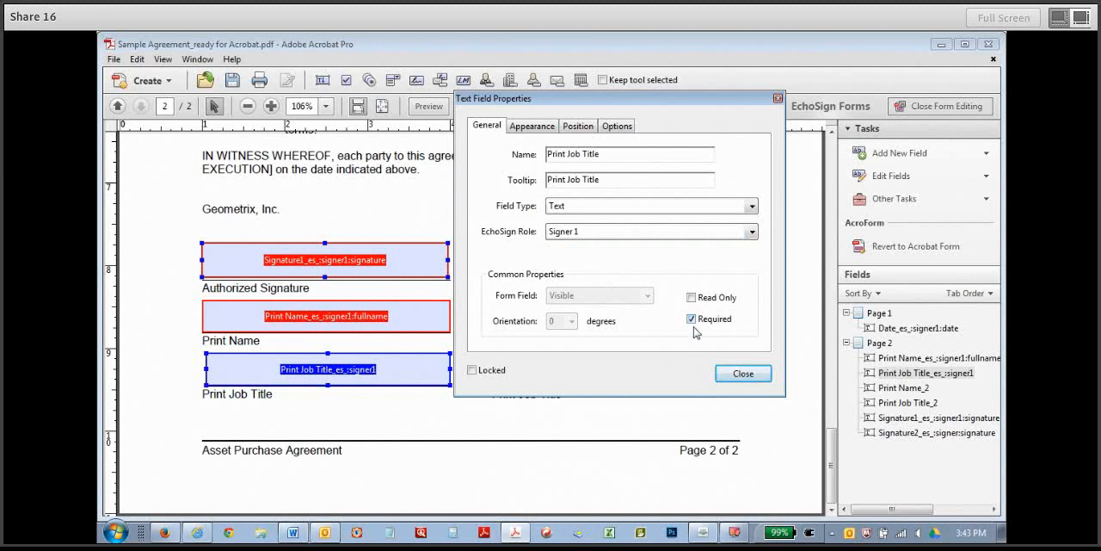
click(743, 373)
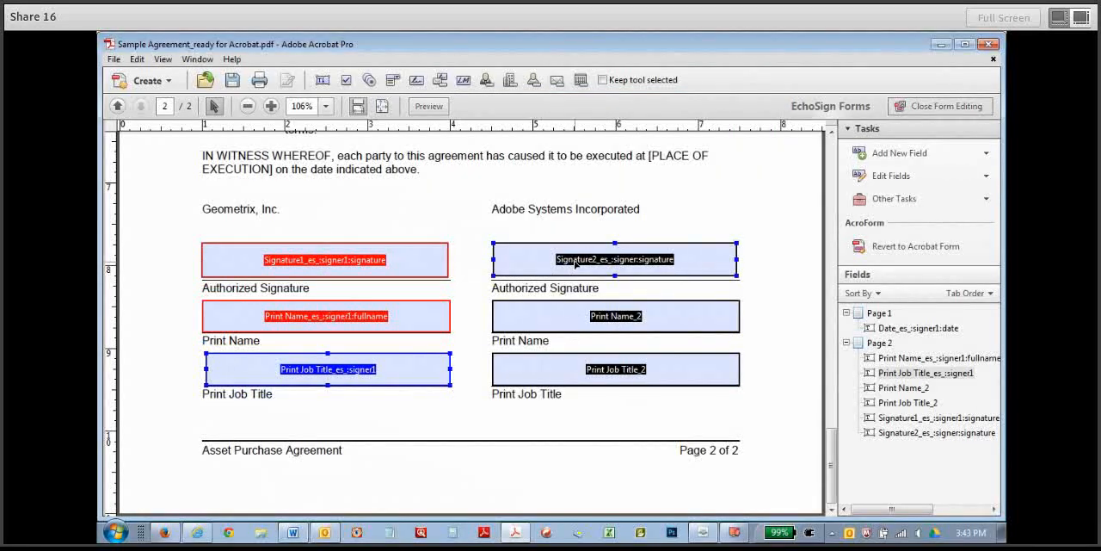
Assign the Adobe Systems Incorporated signature field to Signer 2 and make it required.
double_click(576, 264)
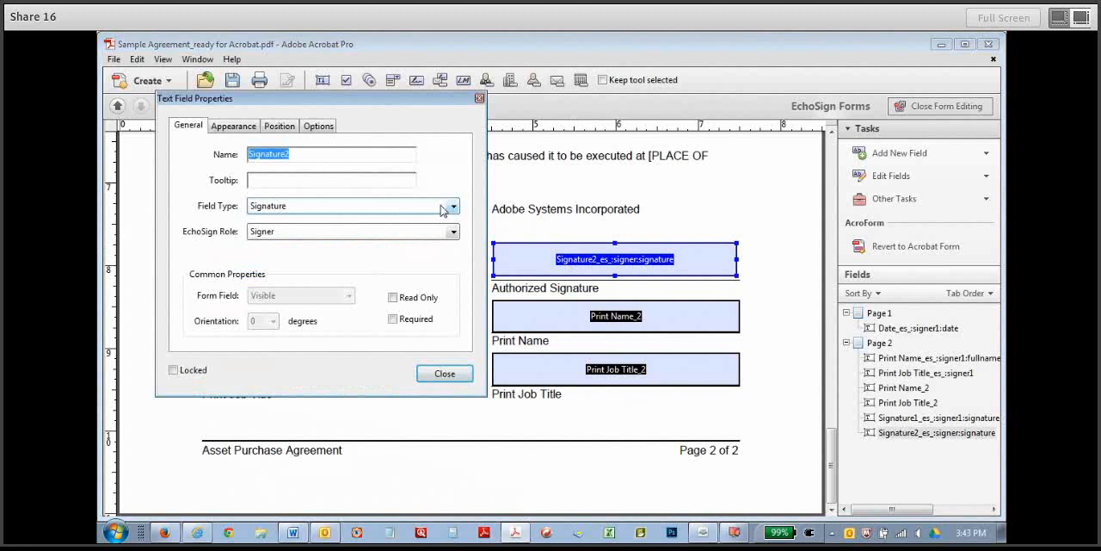
click(453, 231)
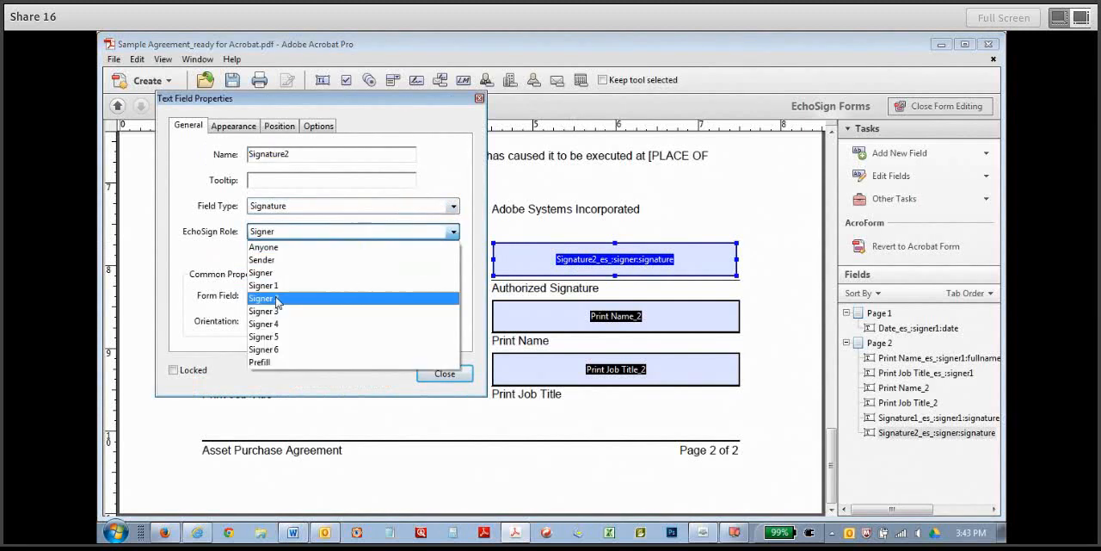
click(353, 298)
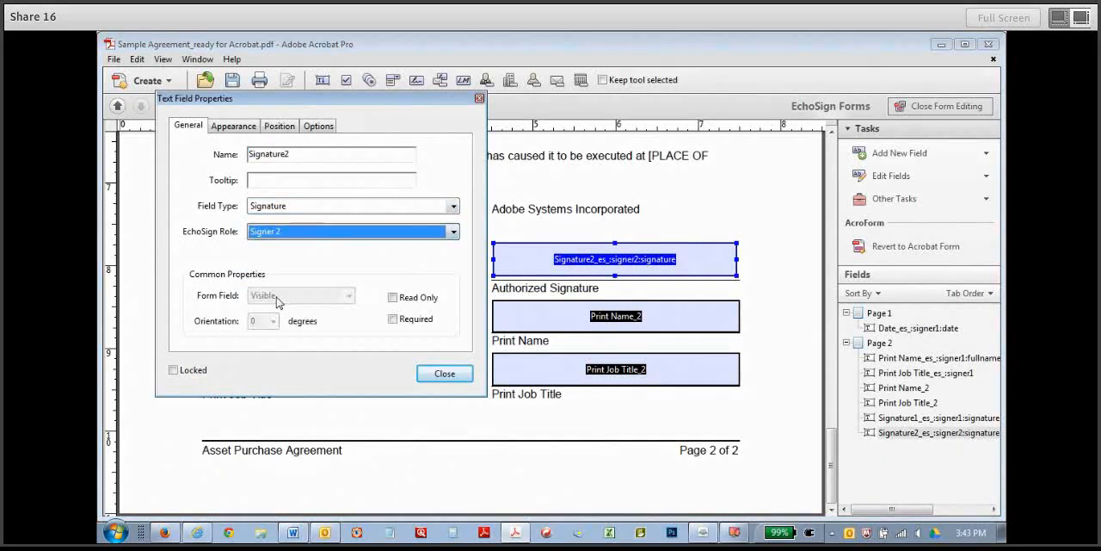
click(393, 320)
click(445, 373)
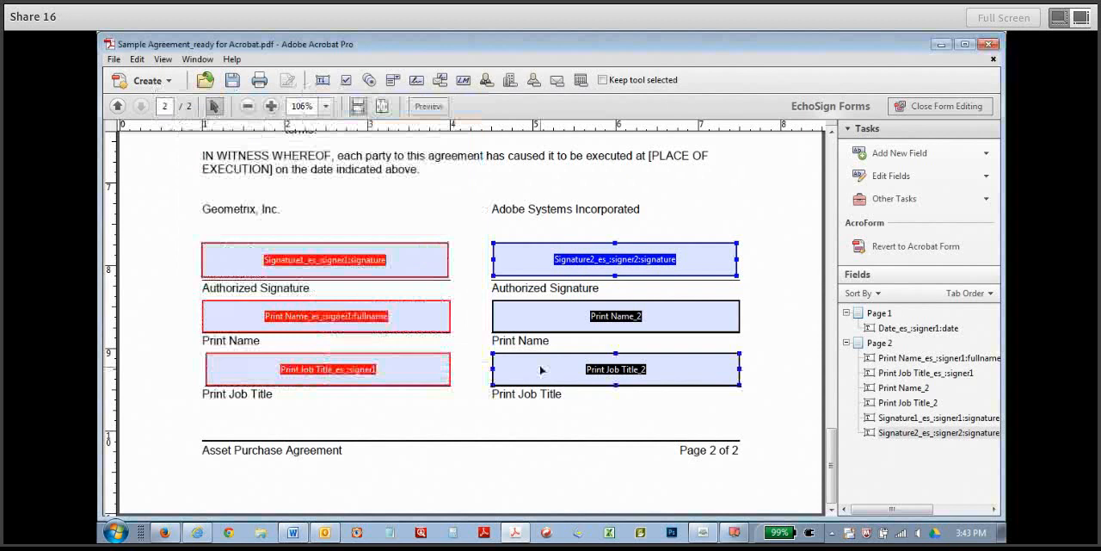
Set the Adobe Systems Incorporated Print Name field's type to Name, assign it to Signer 2 and make it required.
double_click(568, 329)
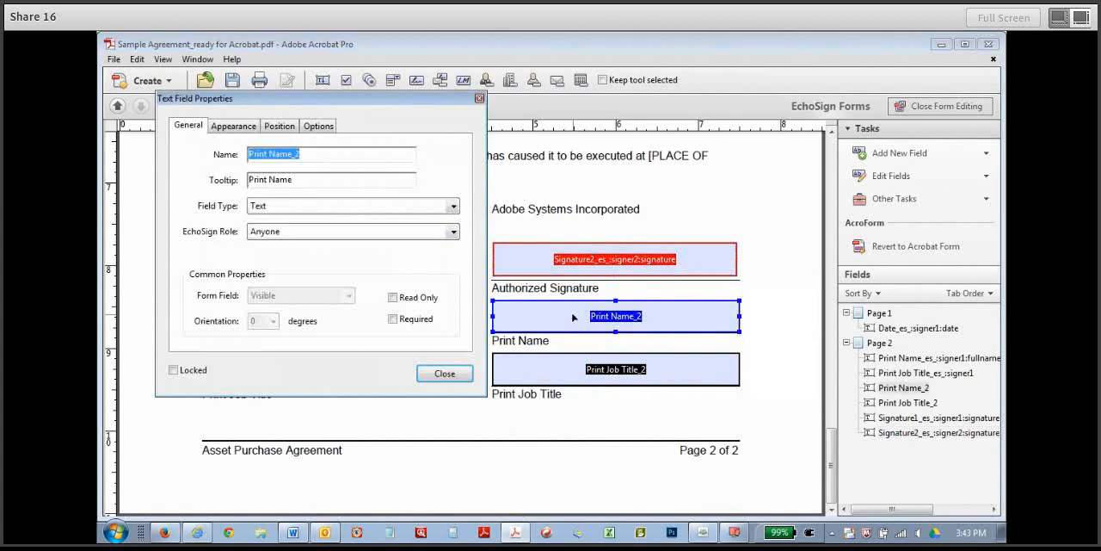
click(453, 233)
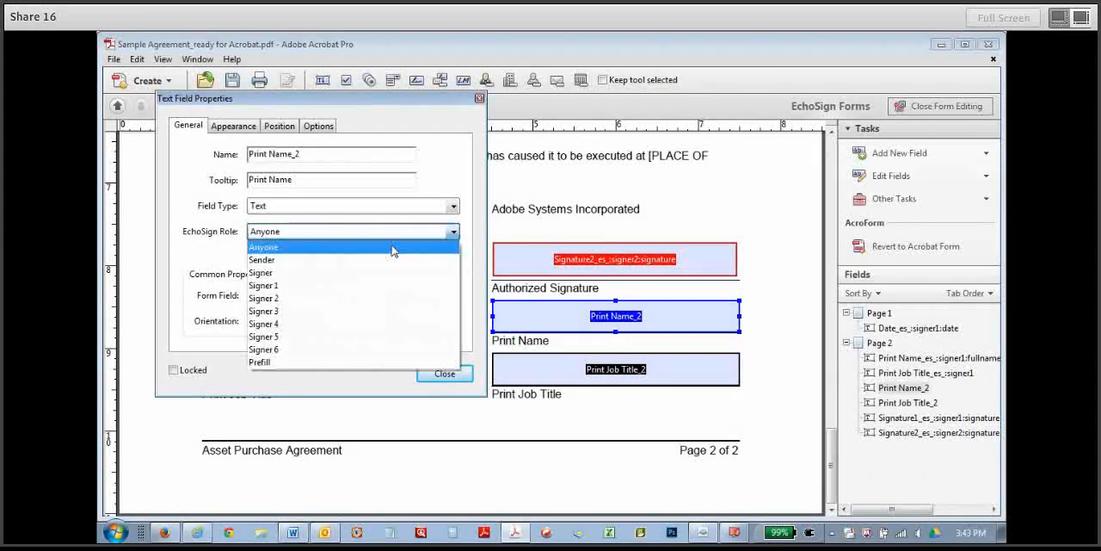
click(280, 298)
click(453, 206)
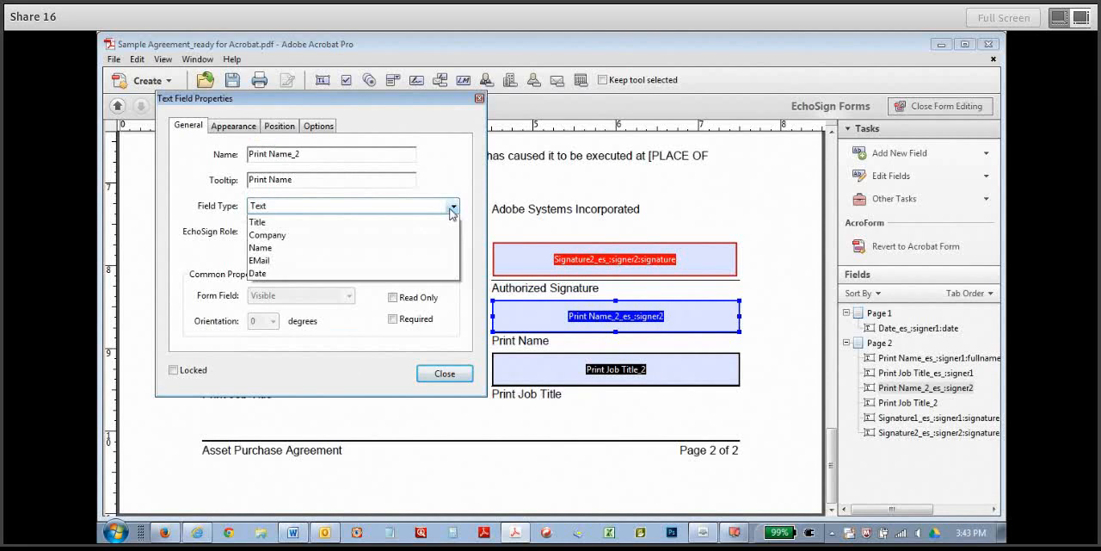
click(283, 300)
click(393, 319)
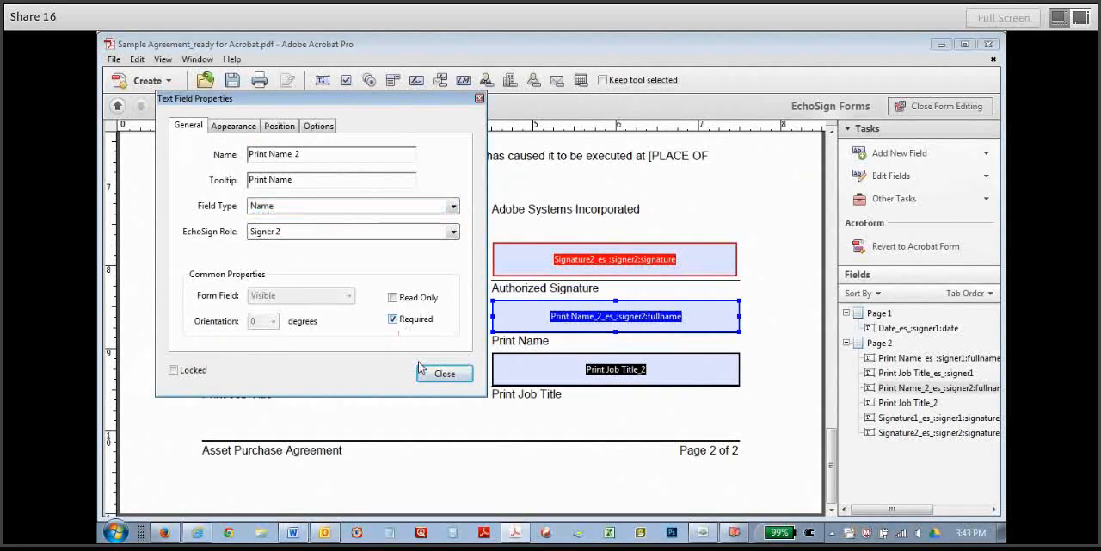
click(435, 373)
Assign the Adobe Systems Incorporated Print Job Title field to Signer 2 and make it required.
click(602, 370)
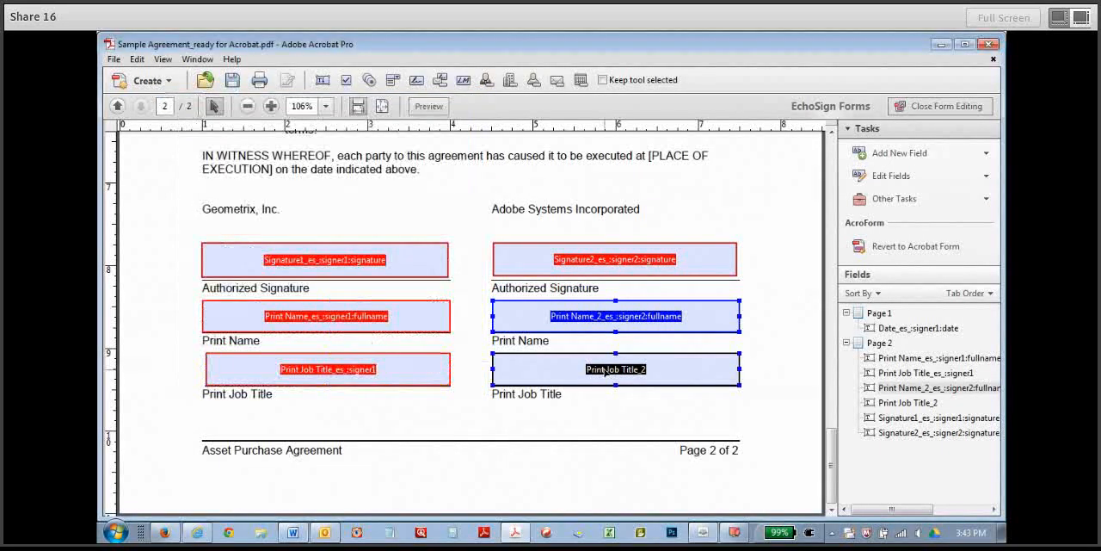
double_click(602, 370)
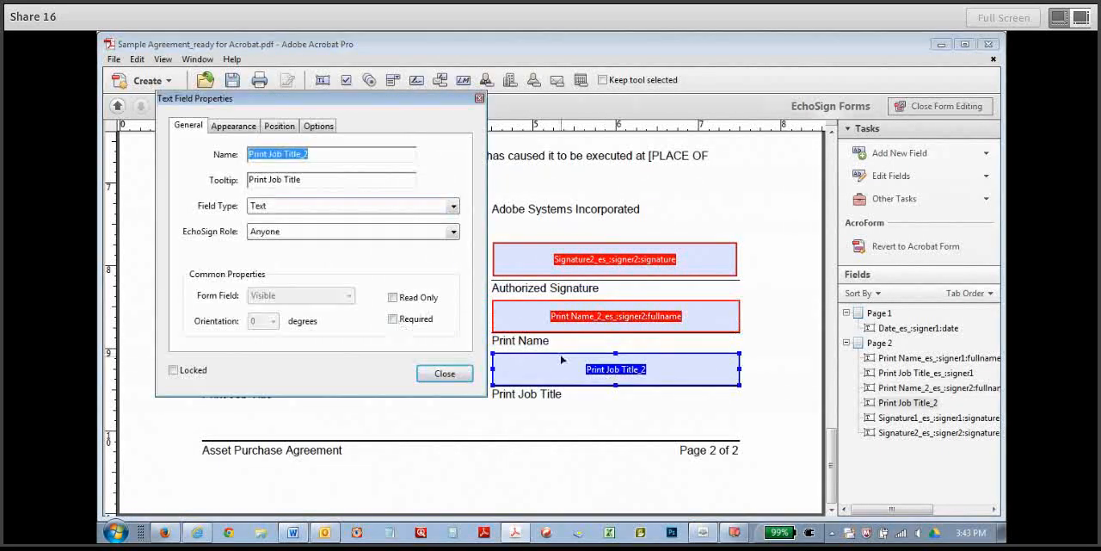
click(454, 232)
click(325, 288)
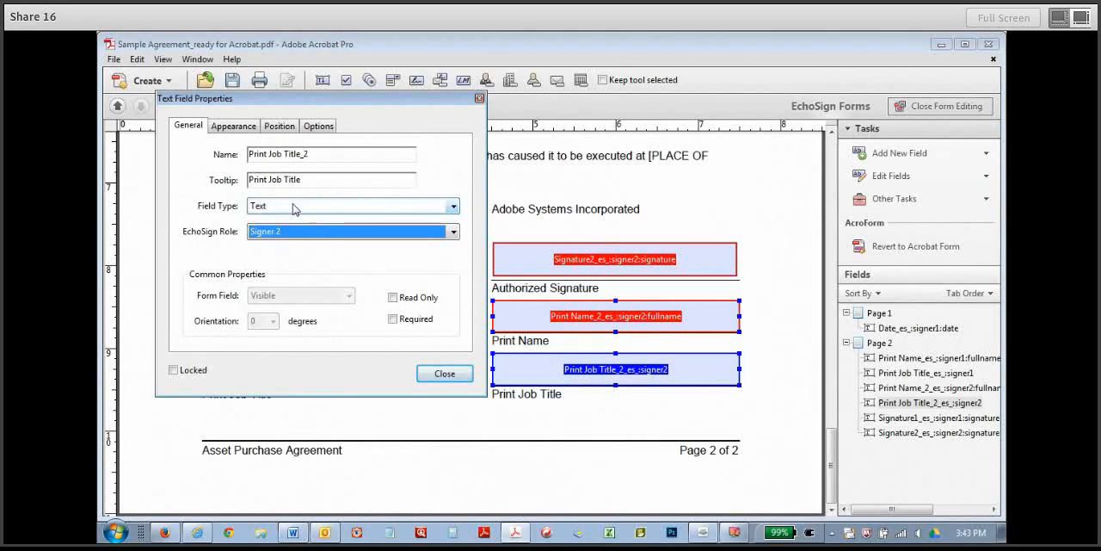
click(395, 319)
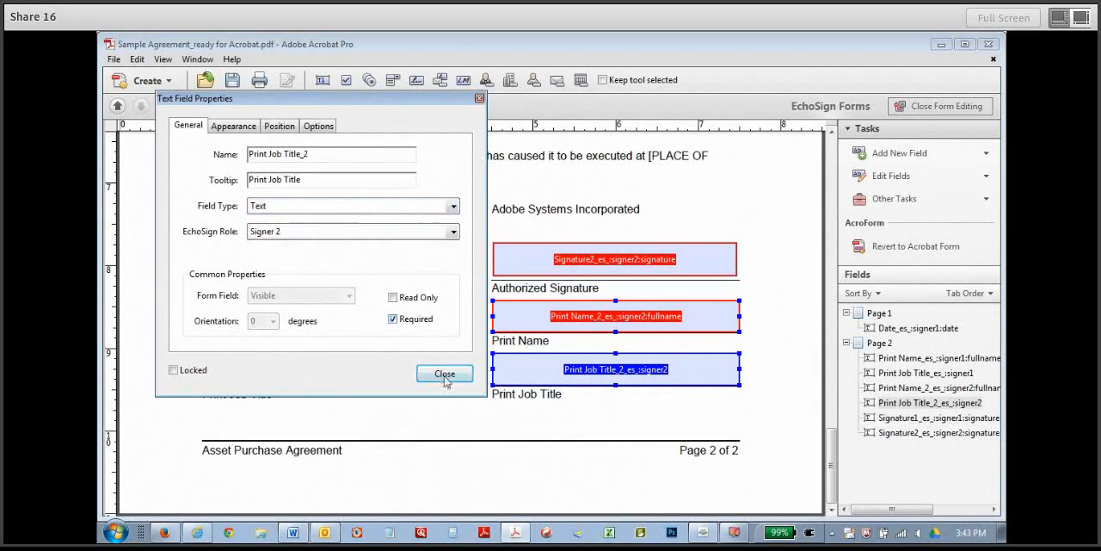
click(444, 377)
Save the form in the _Output folder as Sample Agreement_ready for upload.
drag(831, 455, 828, 180)
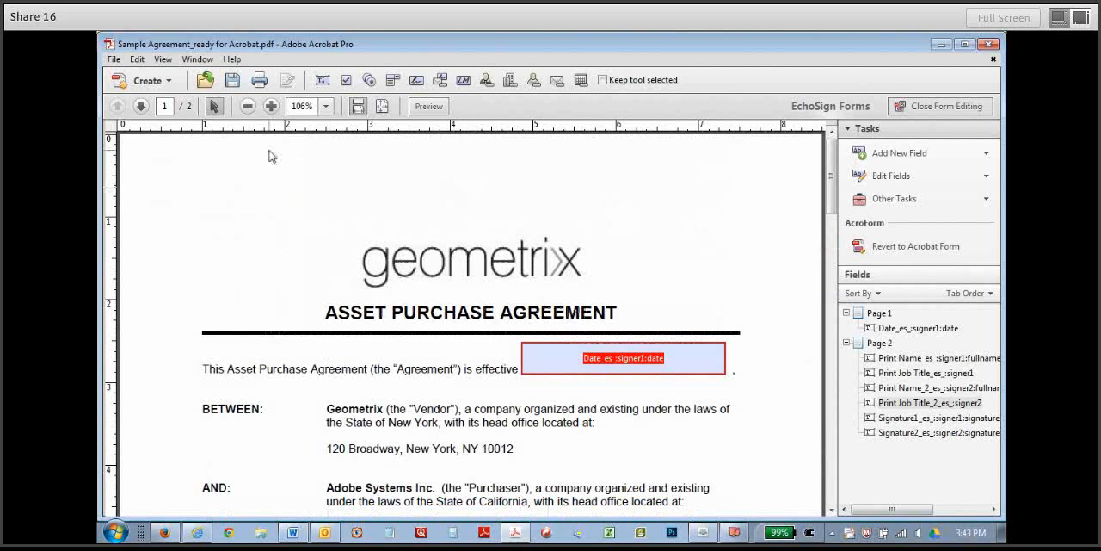
click(113, 59)
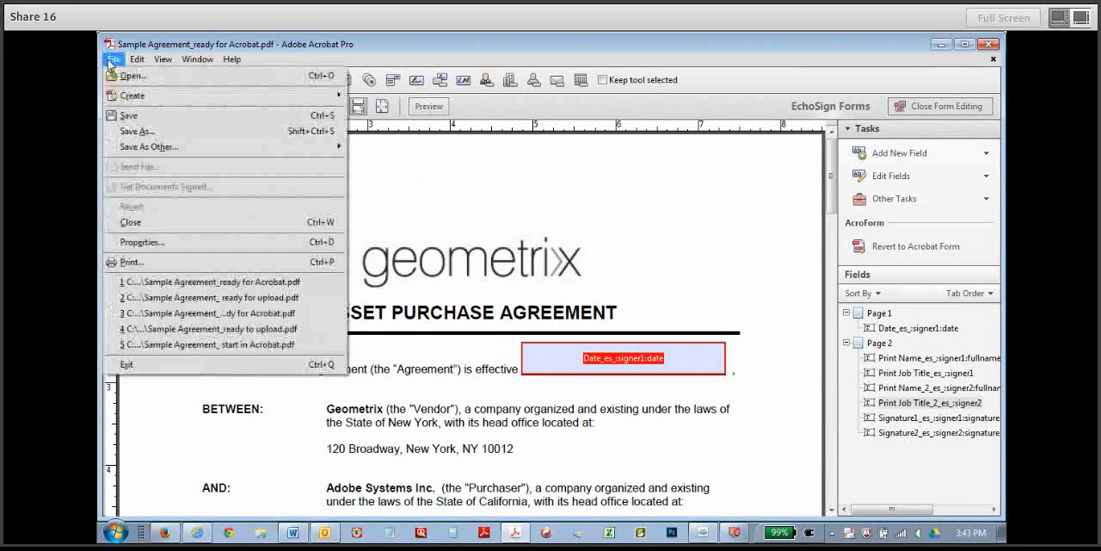
click(133, 116)
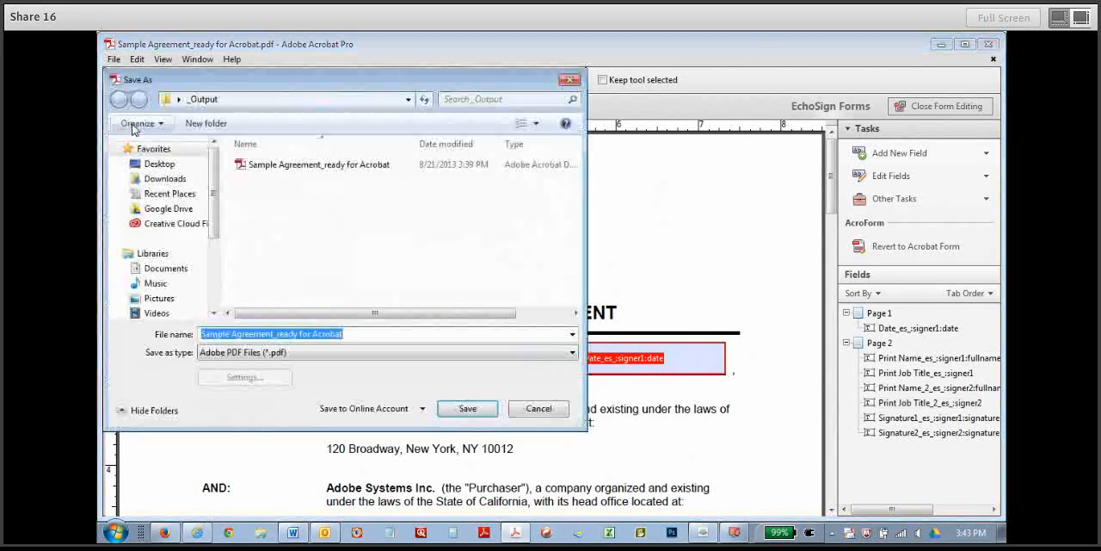
click(358, 333)
key(BackSpace)
key(BackSpace)
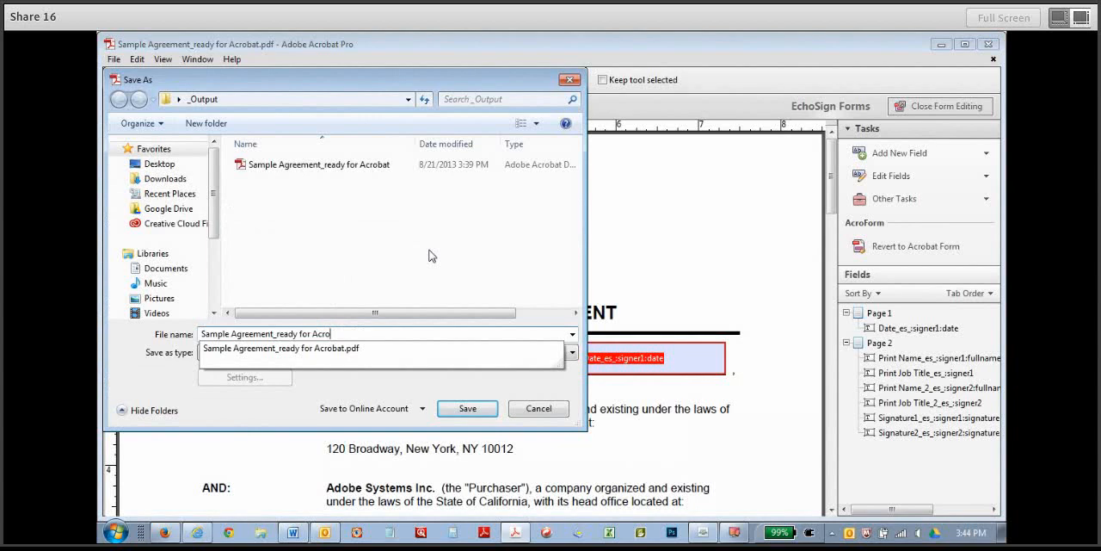
key(BackSpace)
key(BackSpace)
key(BackSpace)
key(BackSpace)
text(upload)
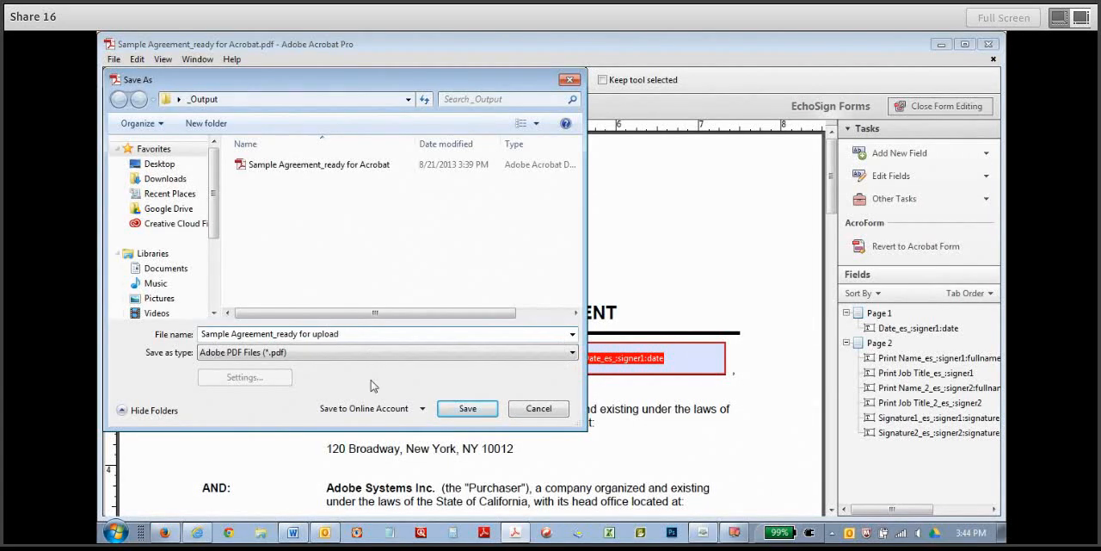
click(451, 410)
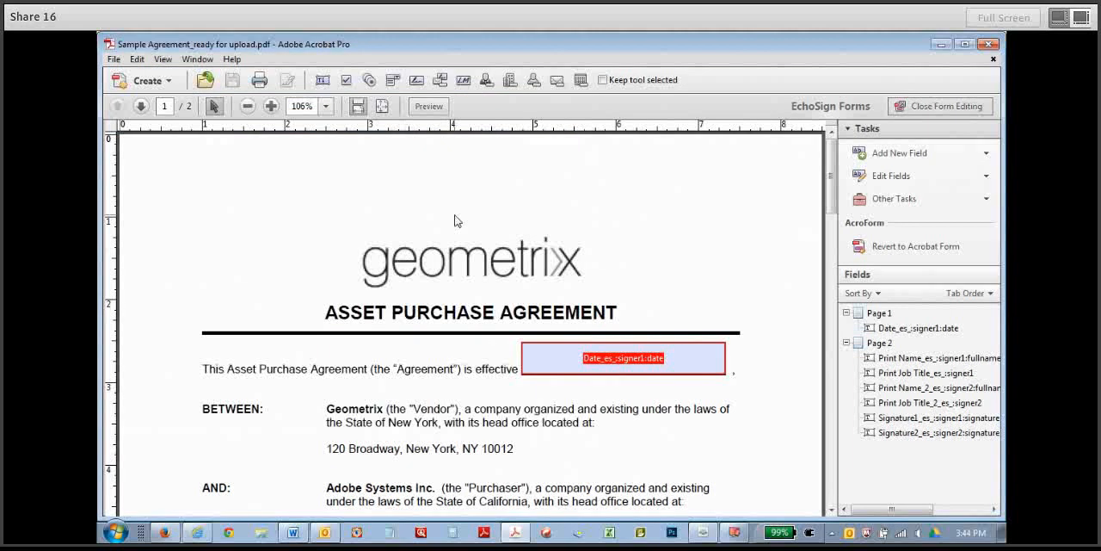
Close form editing and bring up the document signing tools.
click(954, 110)
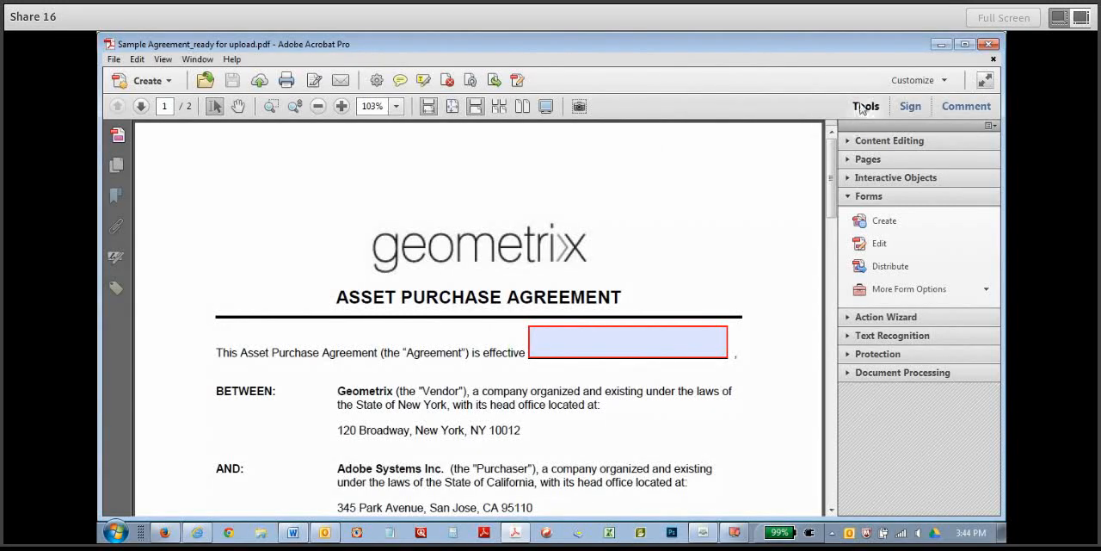
click(911, 109)
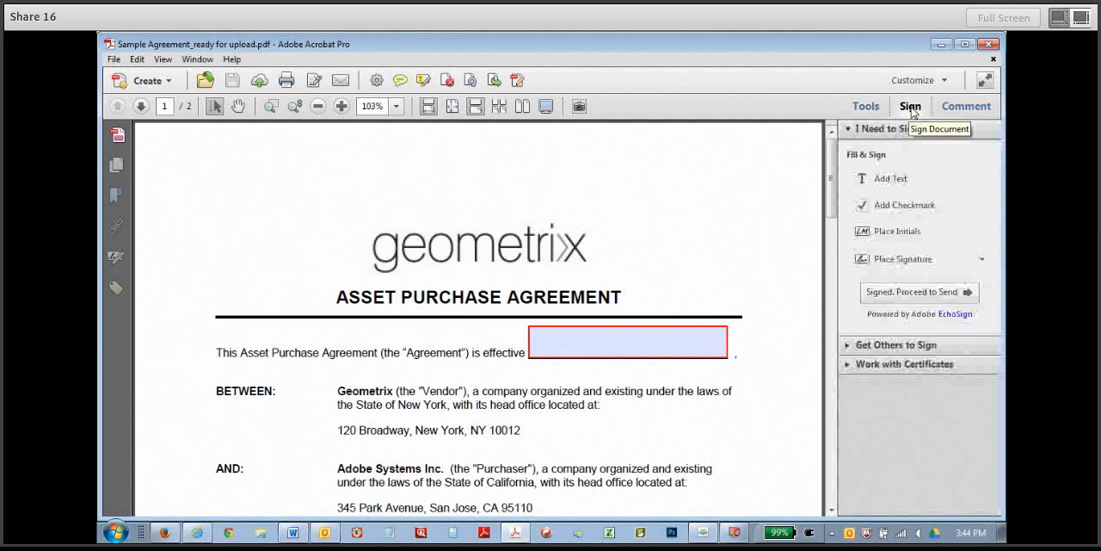
click(967, 106)
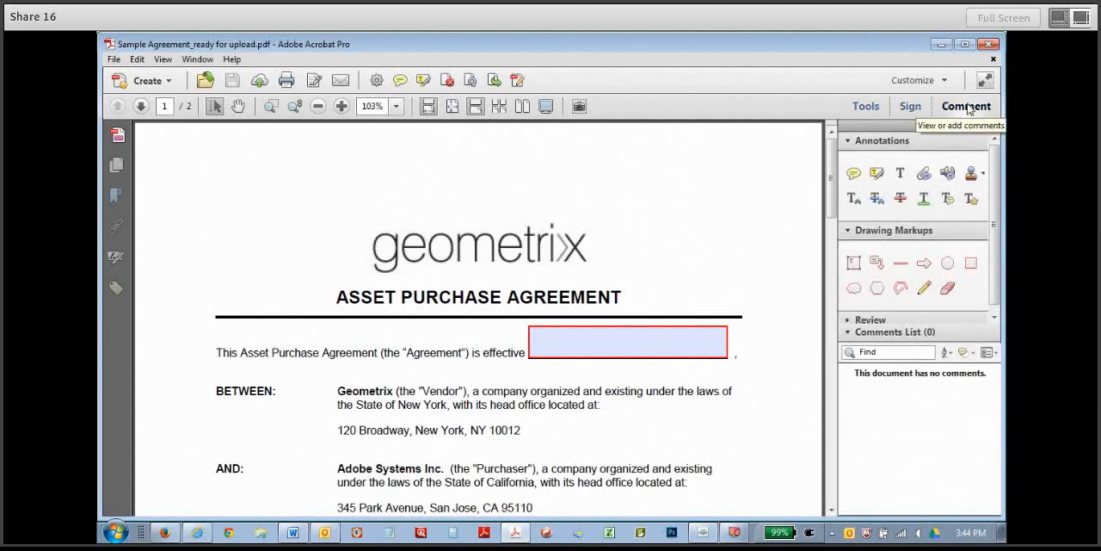
click(912, 108)
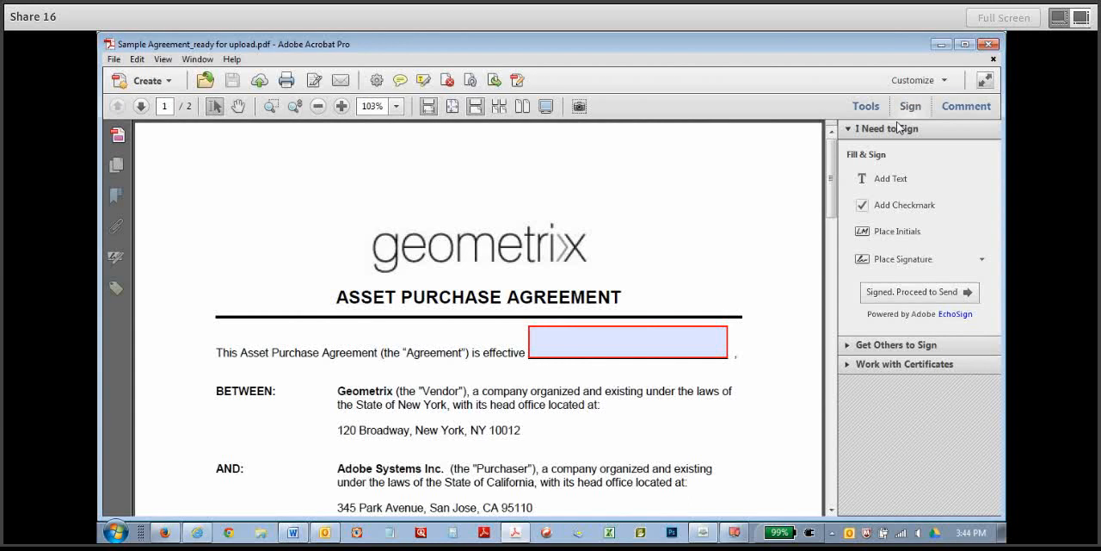
click(899, 129)
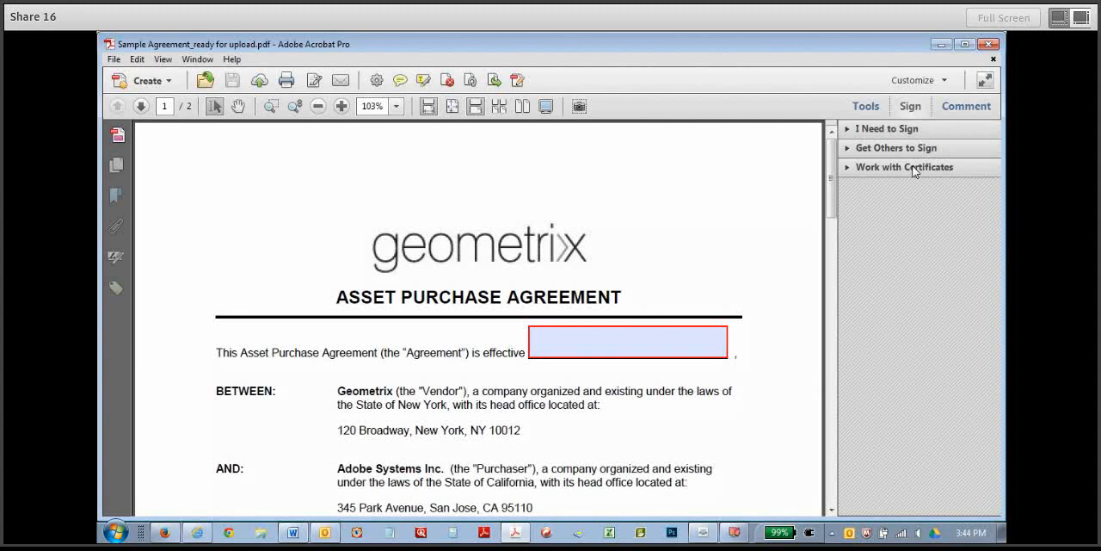
Send the agreement to EchoSign to get it signed by others.
drag(831, 179, 830, 470)
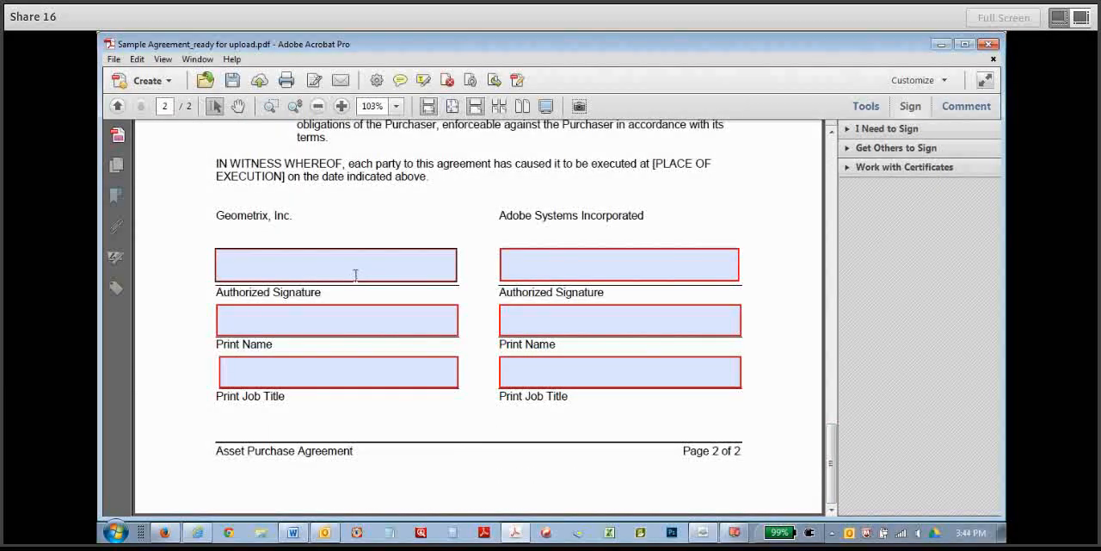
click(869, 149)
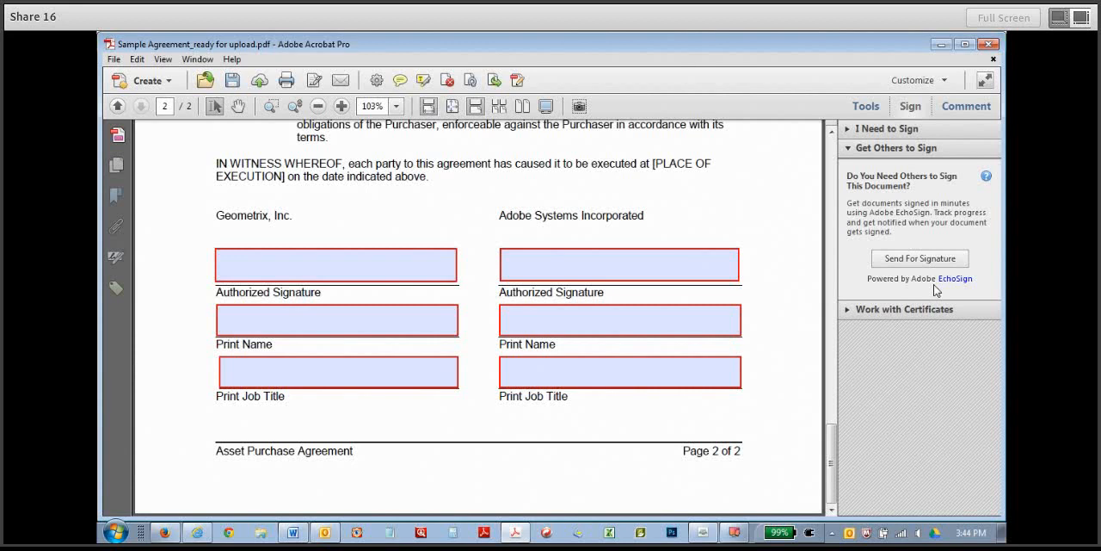
click(913, 261)
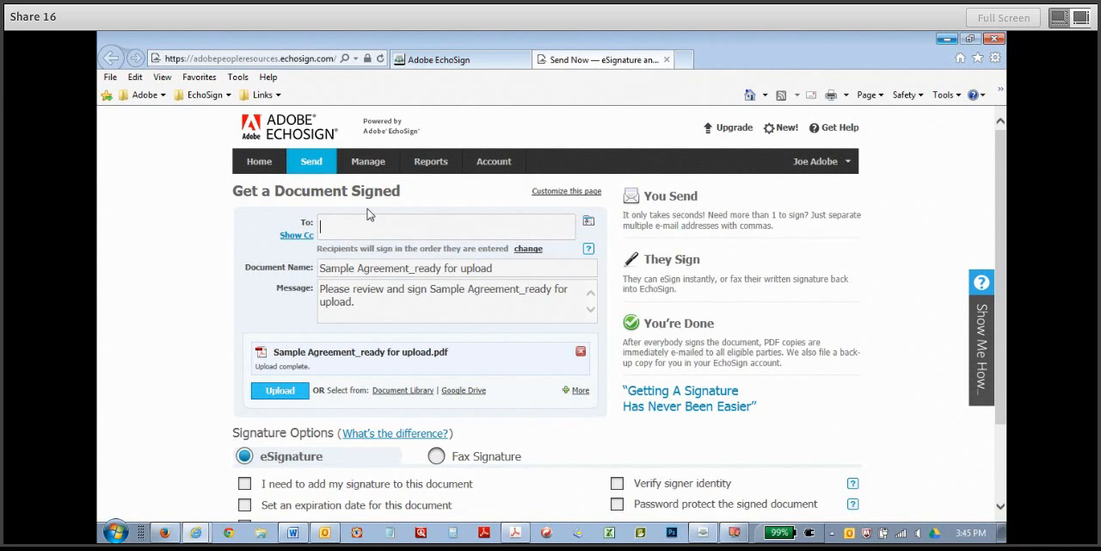
Add the signer's e-mail address as recipient of the signature request.
text(micha)
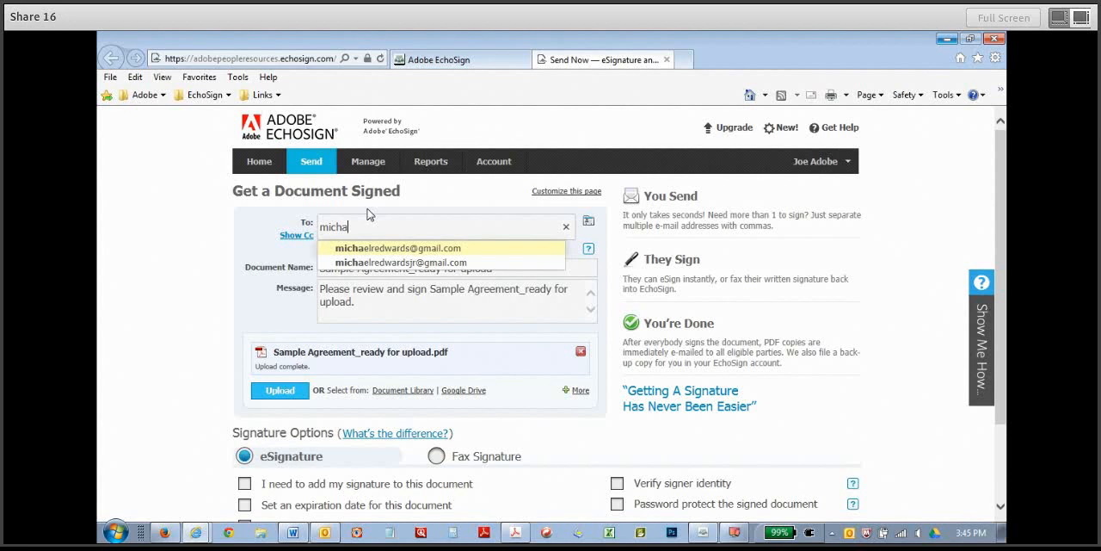
click(397, 262)
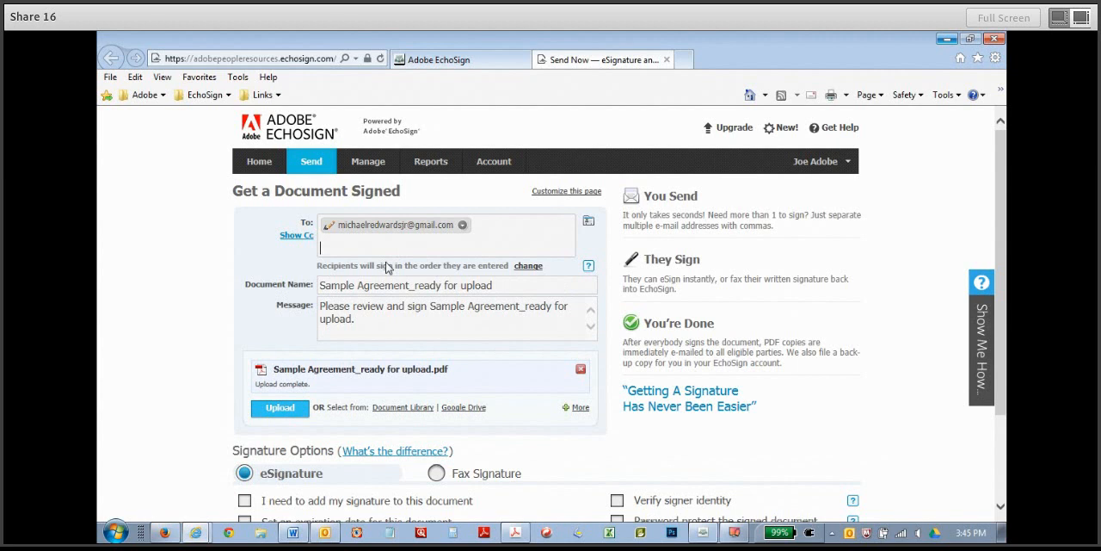
click(515, 285)
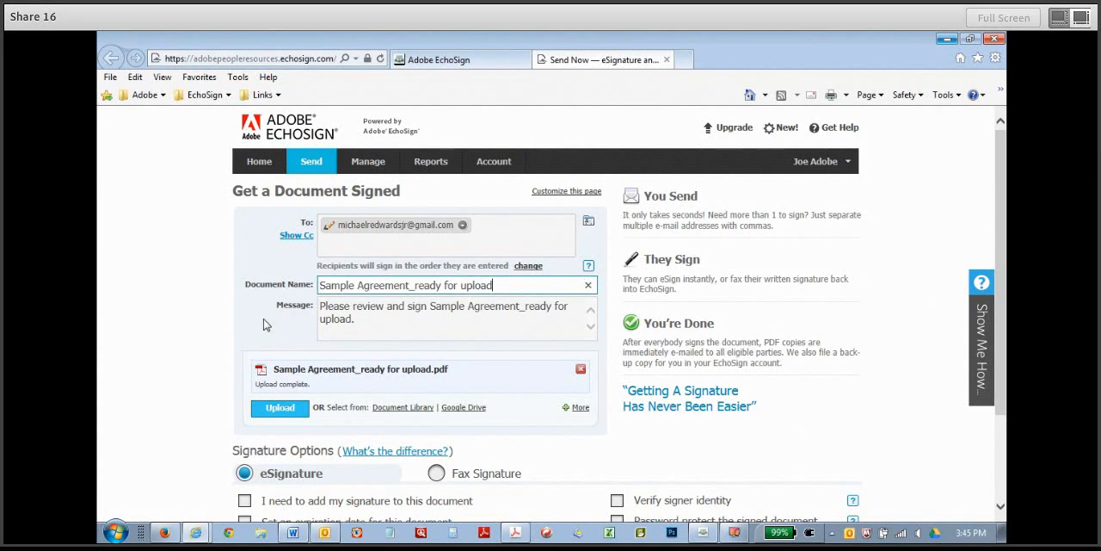
Shorten the document name of the signature request to Sample Agreement.
drag(274, 368, 450, 376)
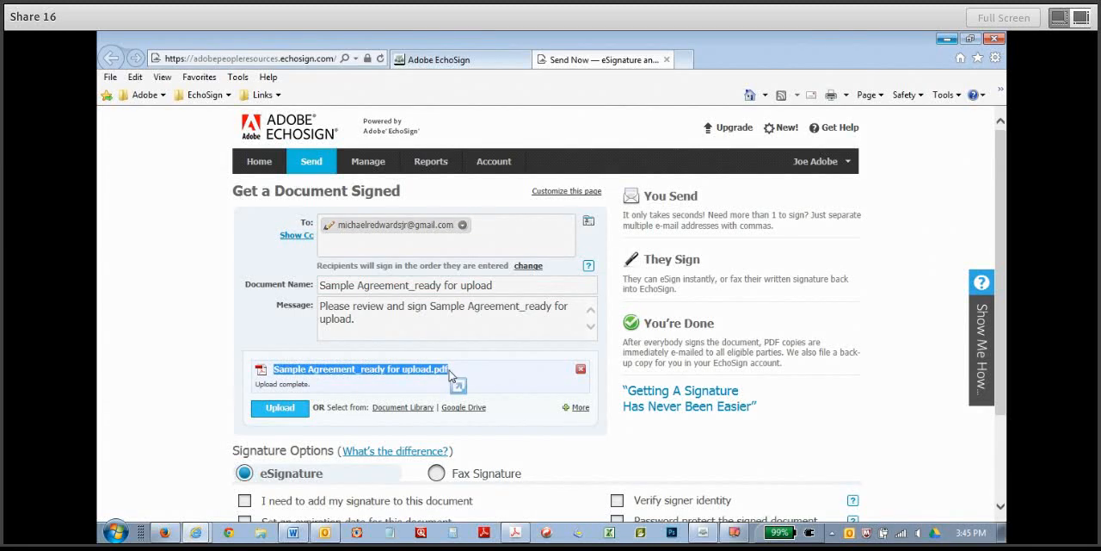
click(366, 285)
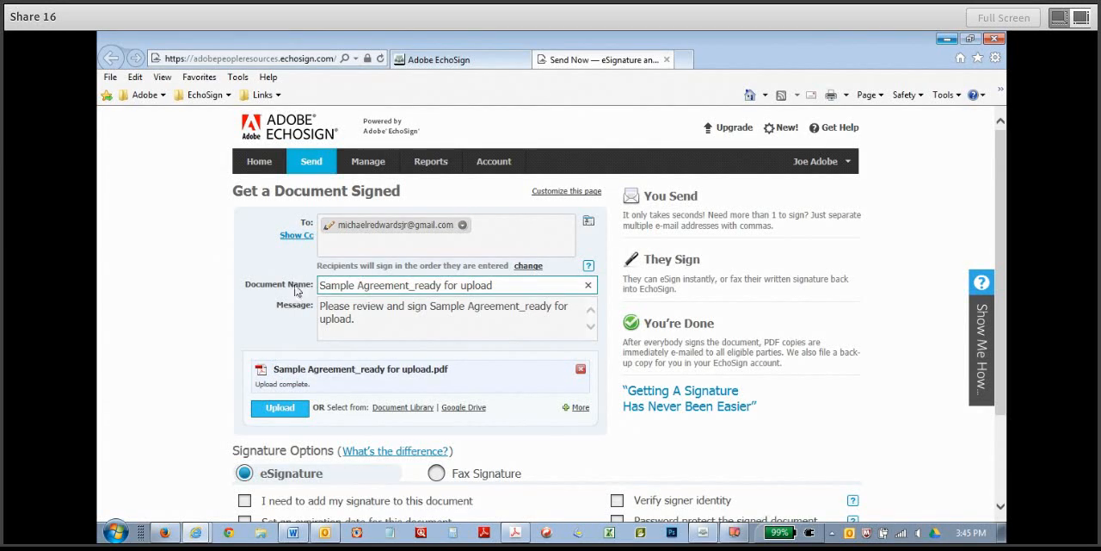
click(328, 315)
click(510, 280)
key(BackSpace)
key(BackSpace)
key(BackSpace)
key(BackSpace)
key(BackSpace)
key(BackSpace)
key(BackSpace)
key(BackSpace)
key(BackSpace)
key(BackSpace)
key(BackSpace)
key(BackSpace)
key(BackSpace)
key(BackSpace)
key(BackSpace)
key(BackSpace)
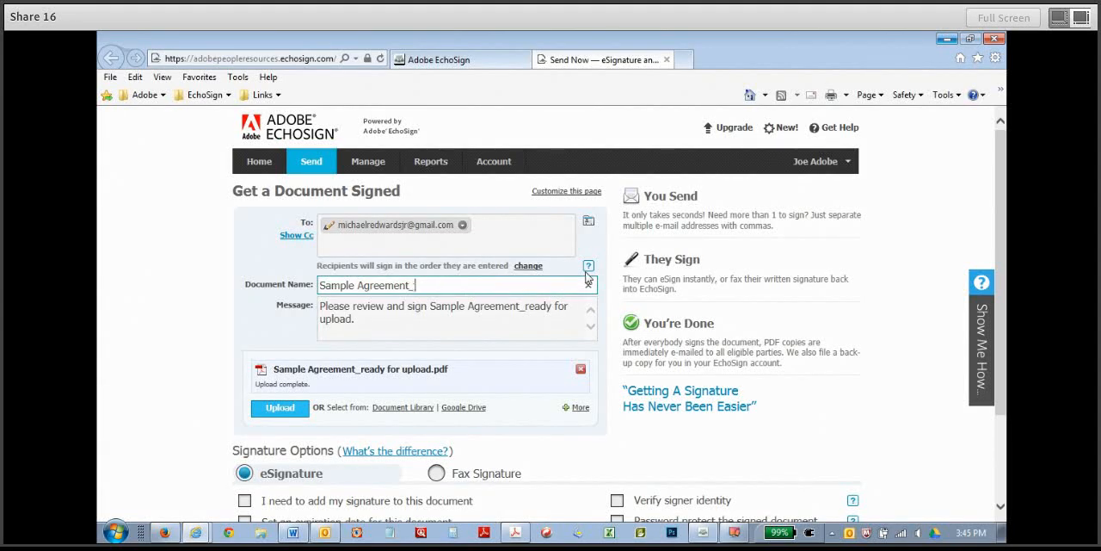
Insert "Need asap!" at the beginning of the message to the recipient.
click(421, 307)
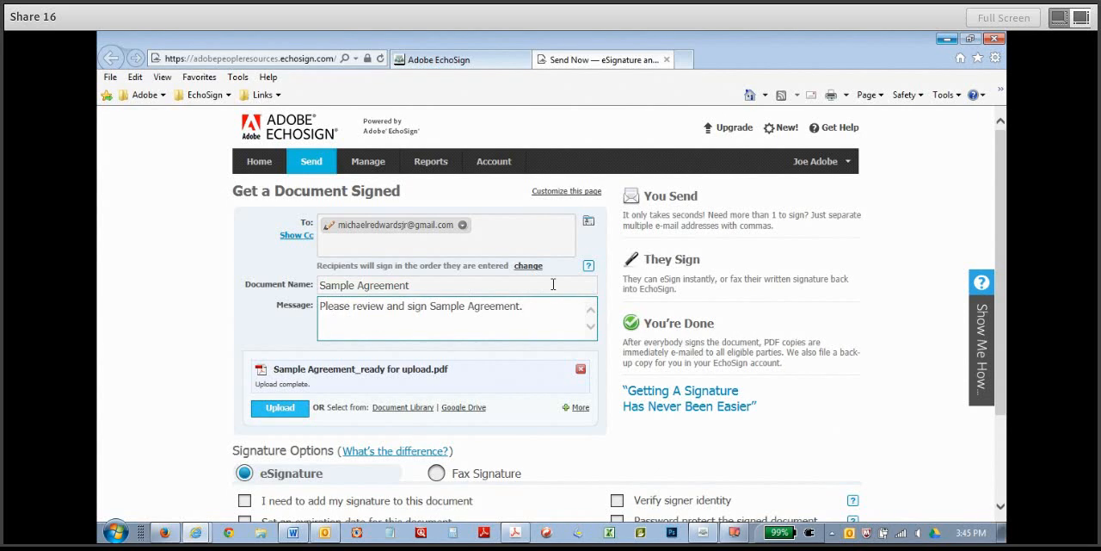
text(N)
text(eed asap)
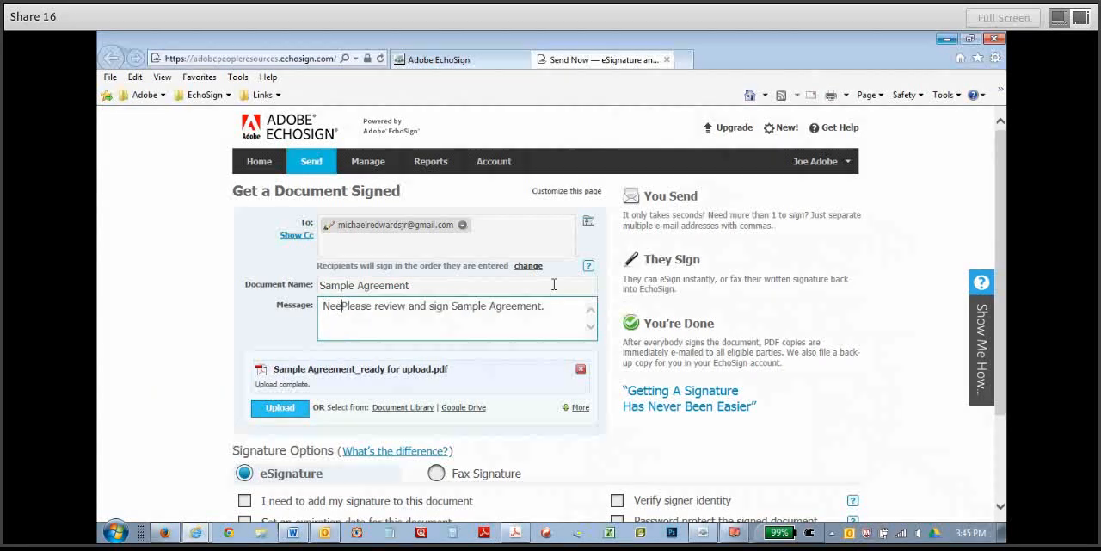
text(!)
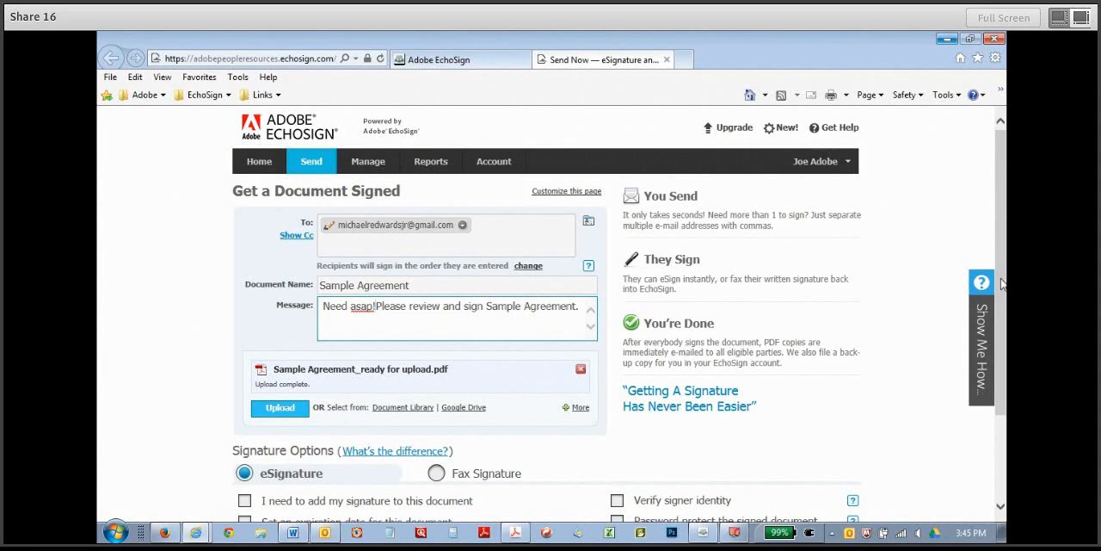
Include the sender's own signature on the document, with recipients signing first and the sender signing last.
scroll(1000, 284, down, 2)
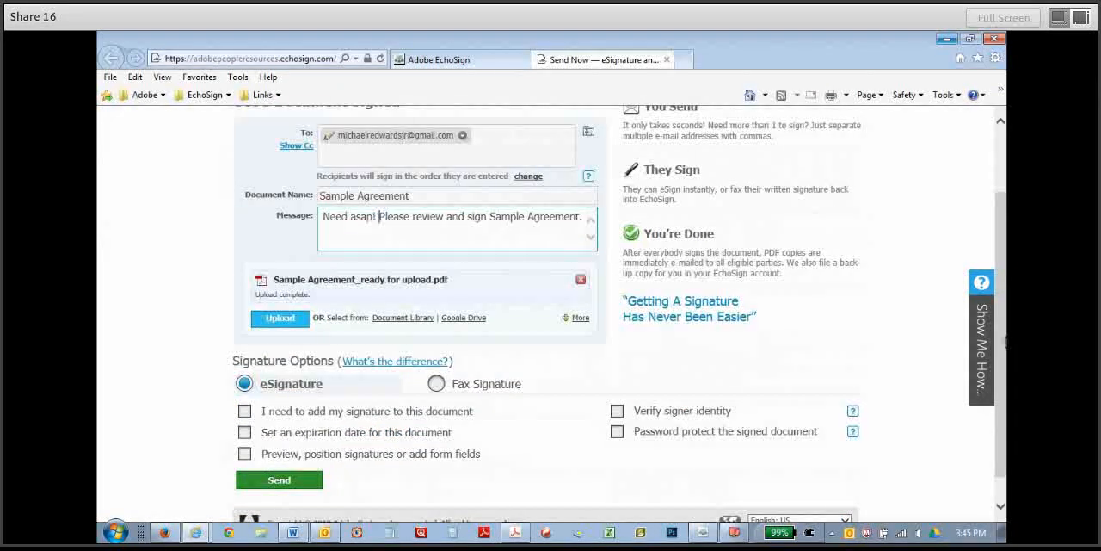
click(246, 413)
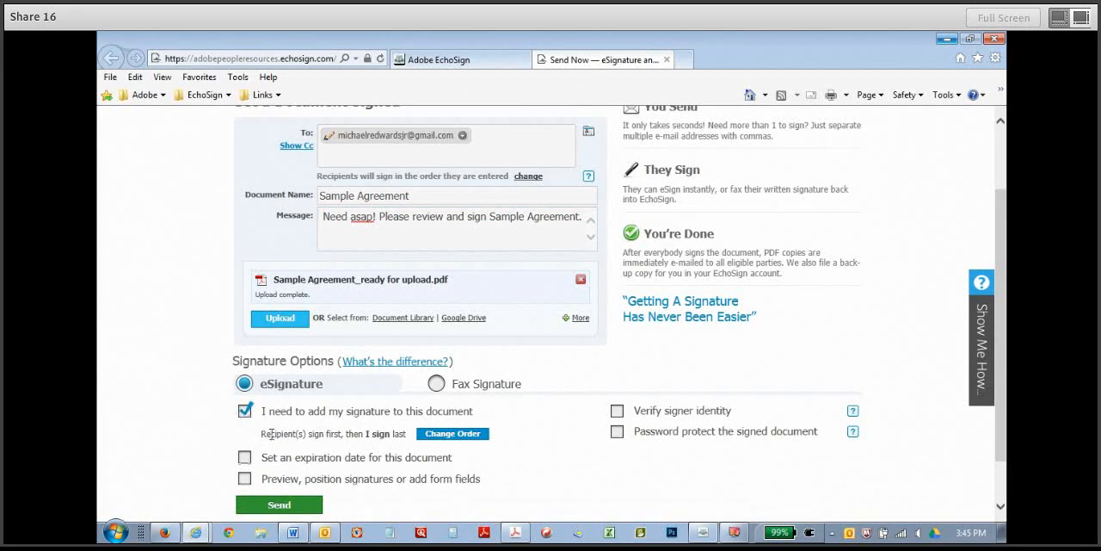
drag(264, 435, 443, 439)
click(447, 434)
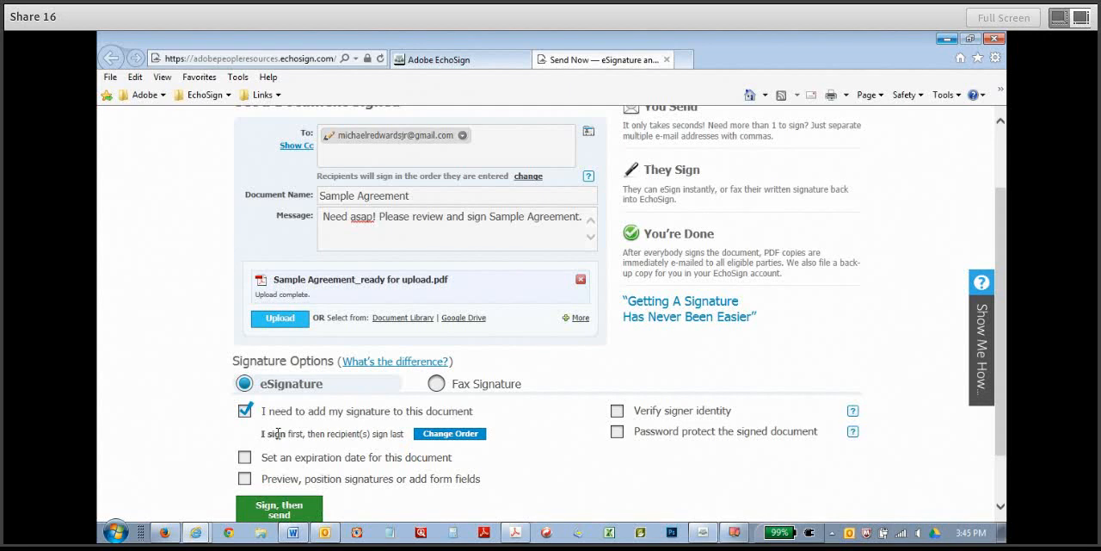
drag(265, 434, 447, 439)
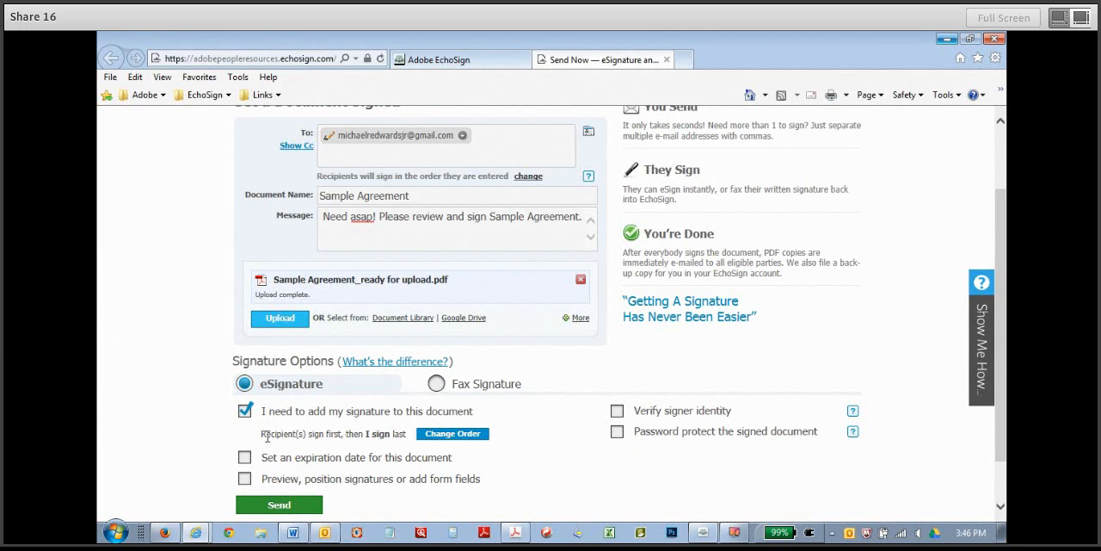
drag(265, 434, 293, 437)
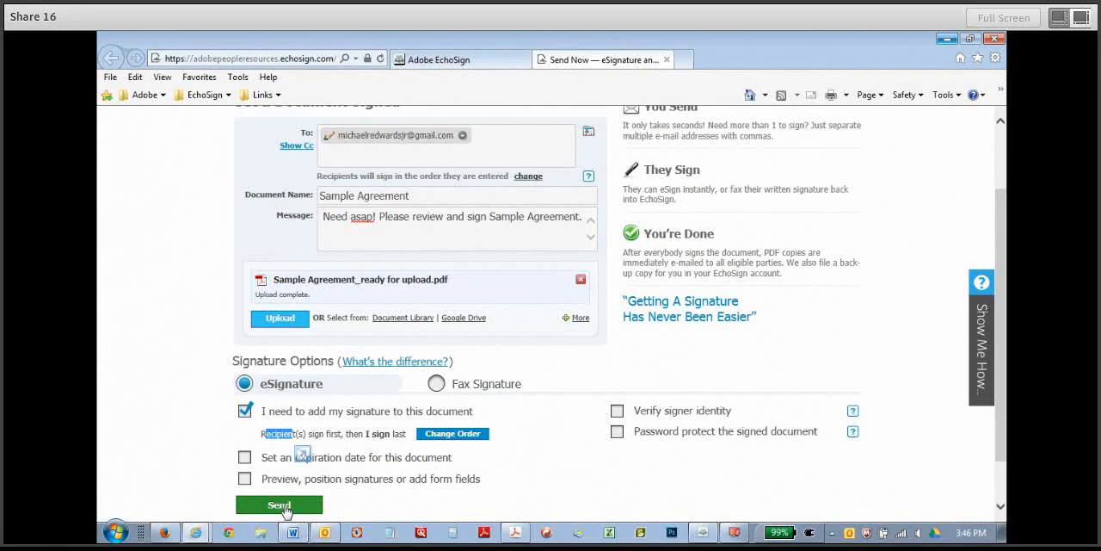
Send the Sample Agreement for signature and review the confirmation's recipients, signing order and PDF delivery details.
scroll(995, 349, down, 1)
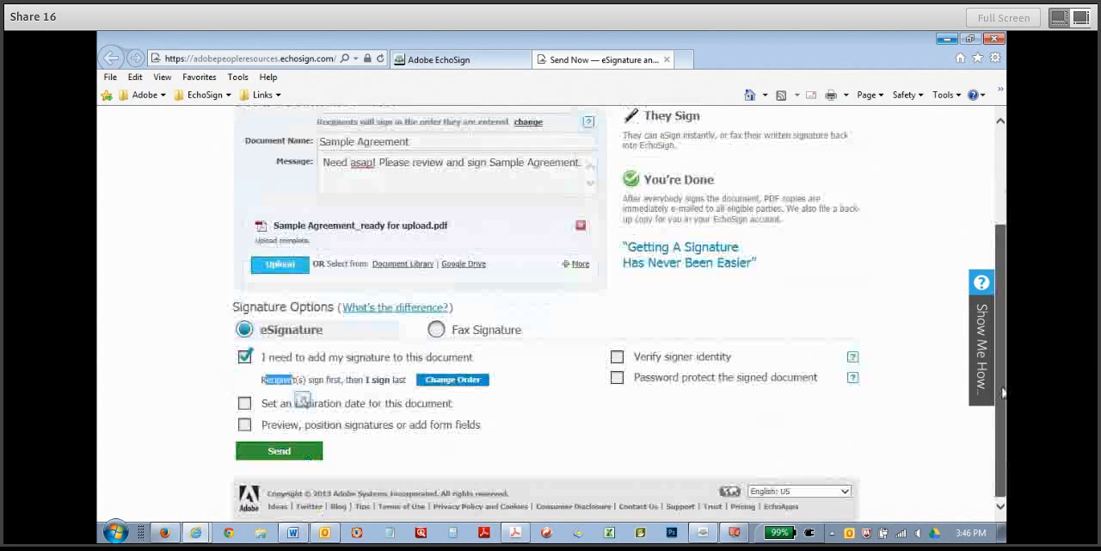
click(275, 452)
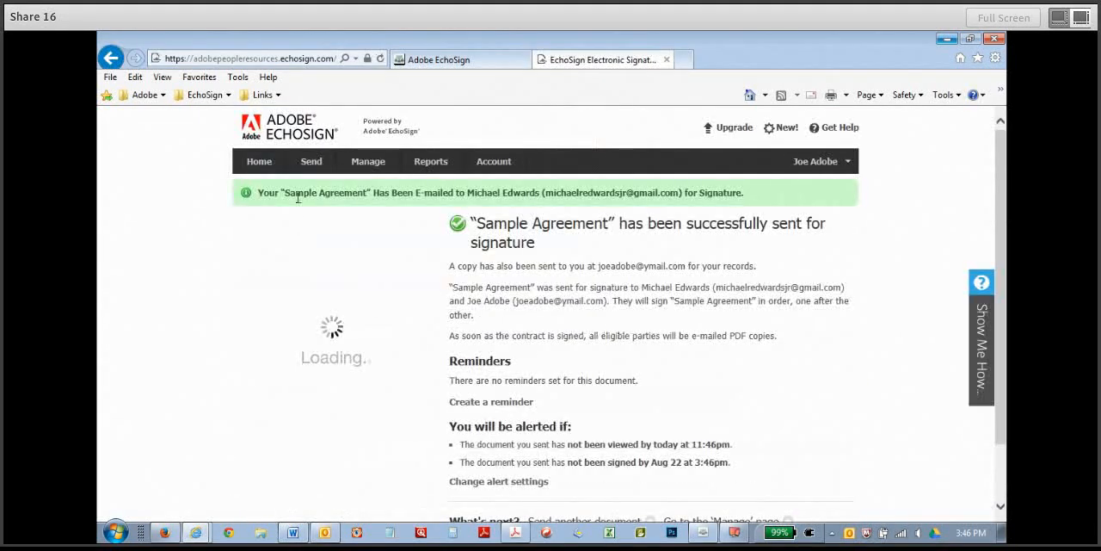
drag(283, 192, 646, 196)
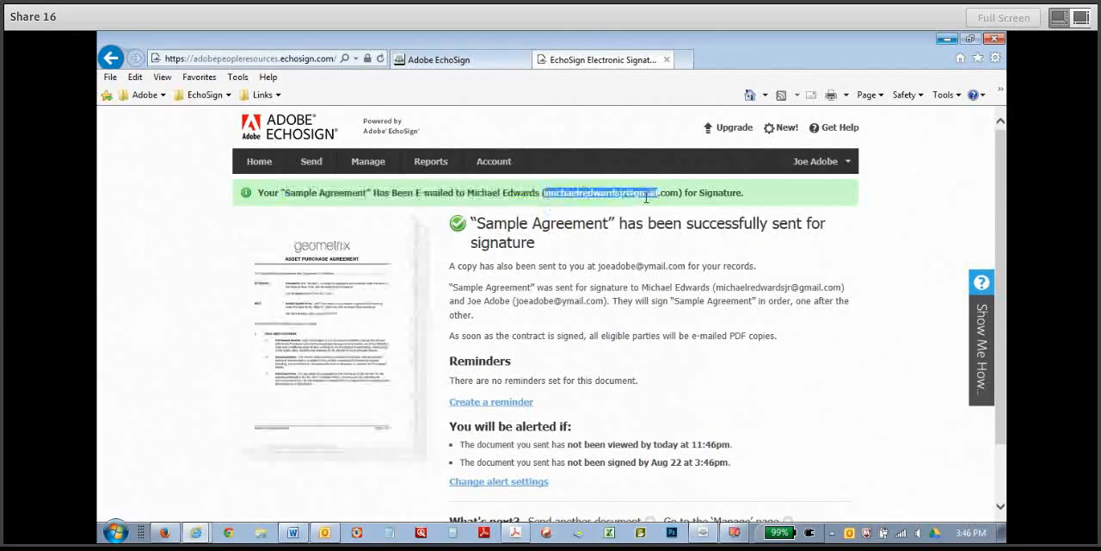
click(716, 191)
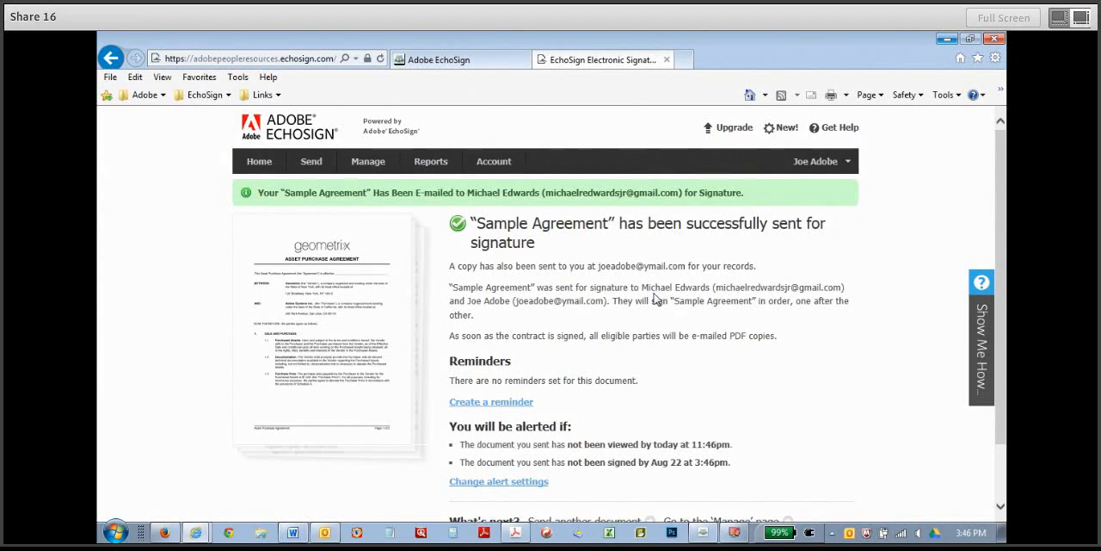
drag(647, 284, 712, 288)
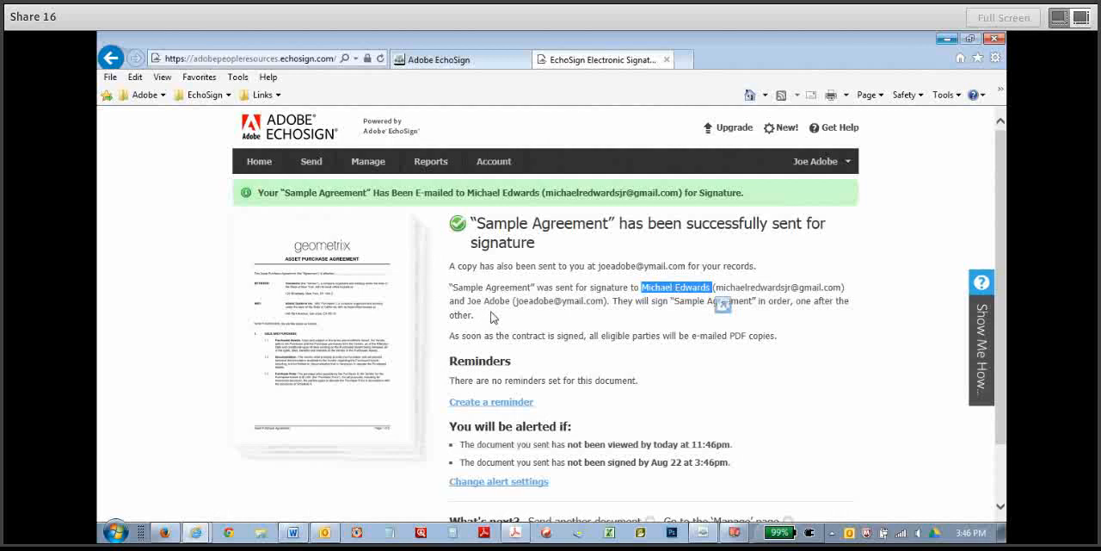
drag(464, 302, 513, 302)
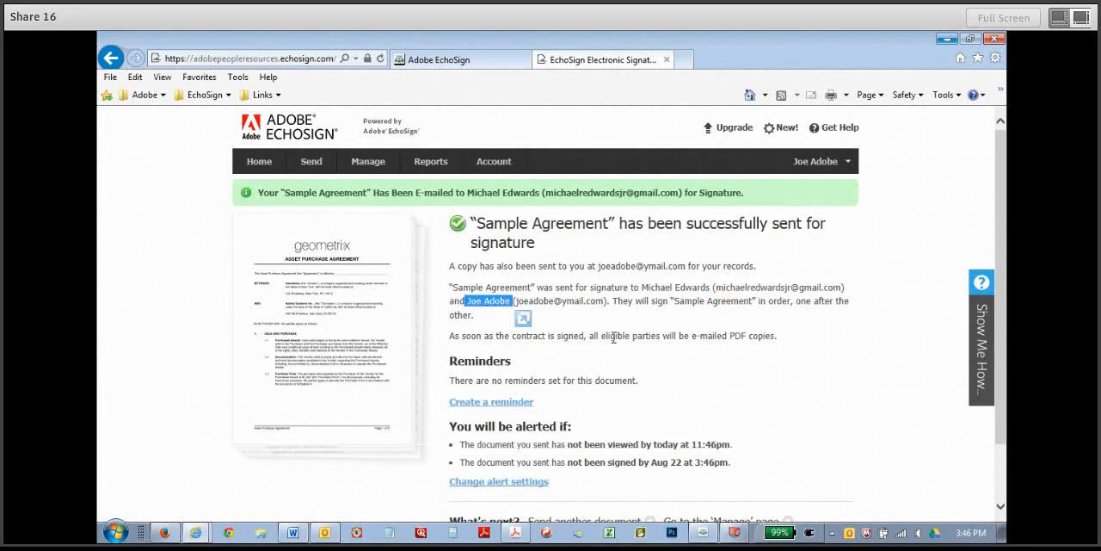
drag(601, 335, 661, 336)
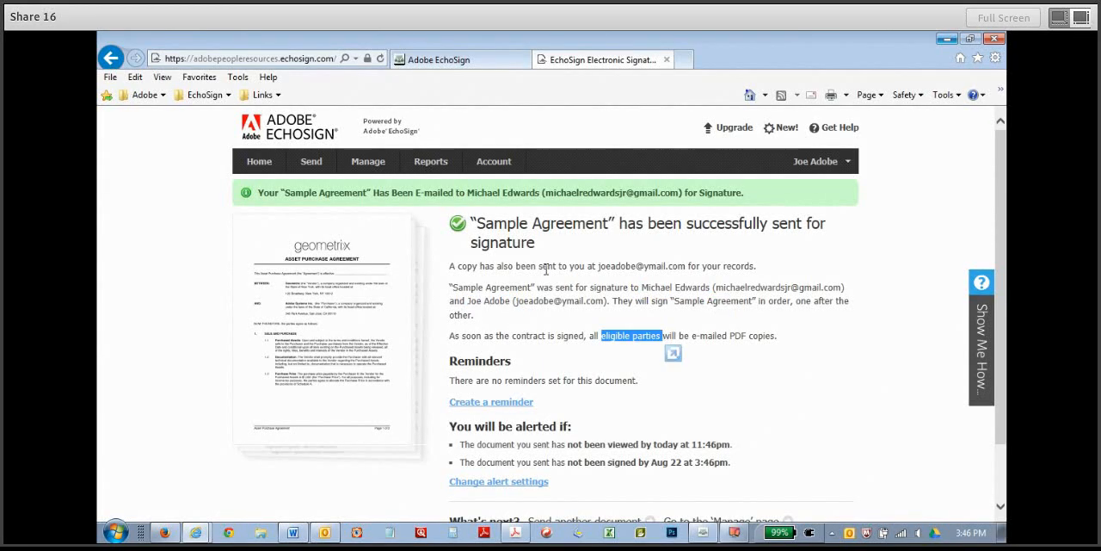
drag(729, 337, 692, 336)
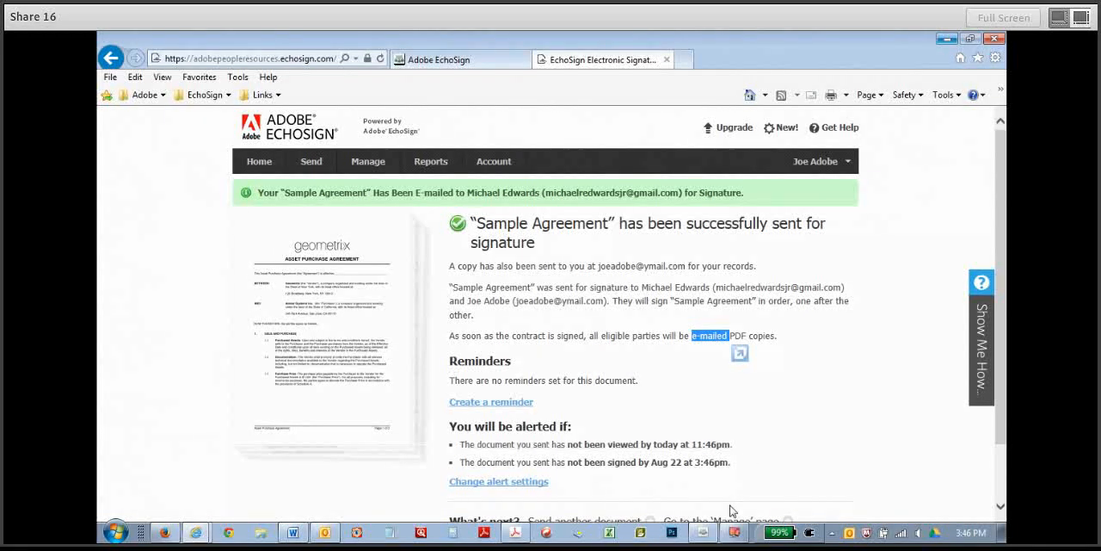
Switch to the mirrored iPad, open the Sample Agreement from the signing e-mail and go through it to the signature fields.
click(735, 532)
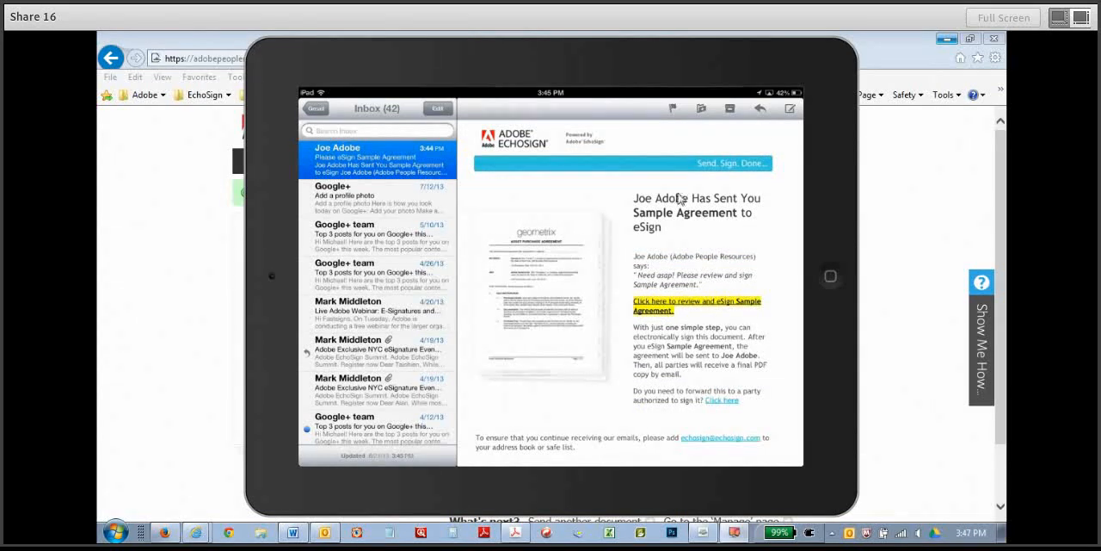
click(680, 307)
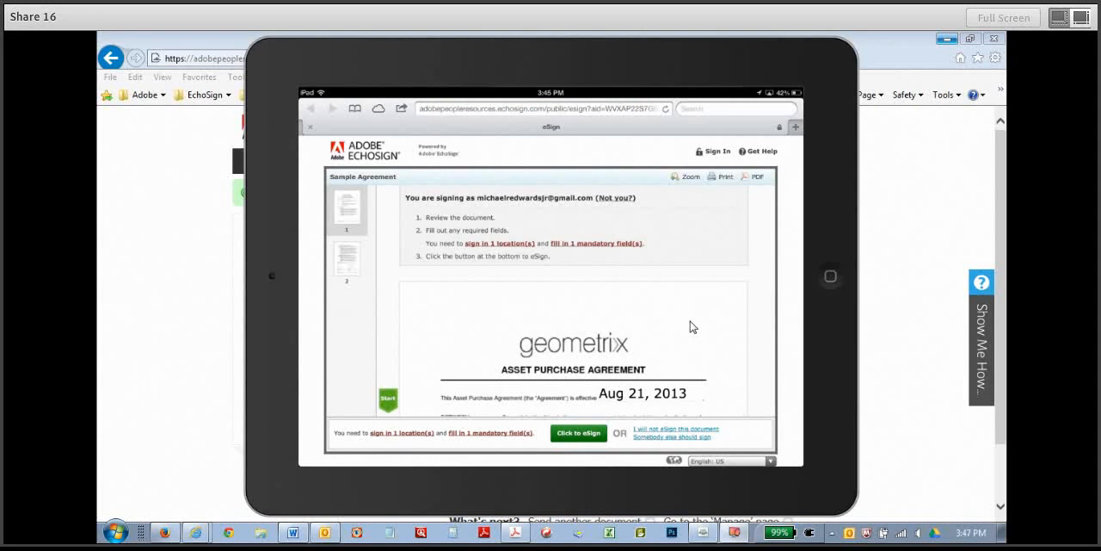
scroll(694, 327, down, 2)
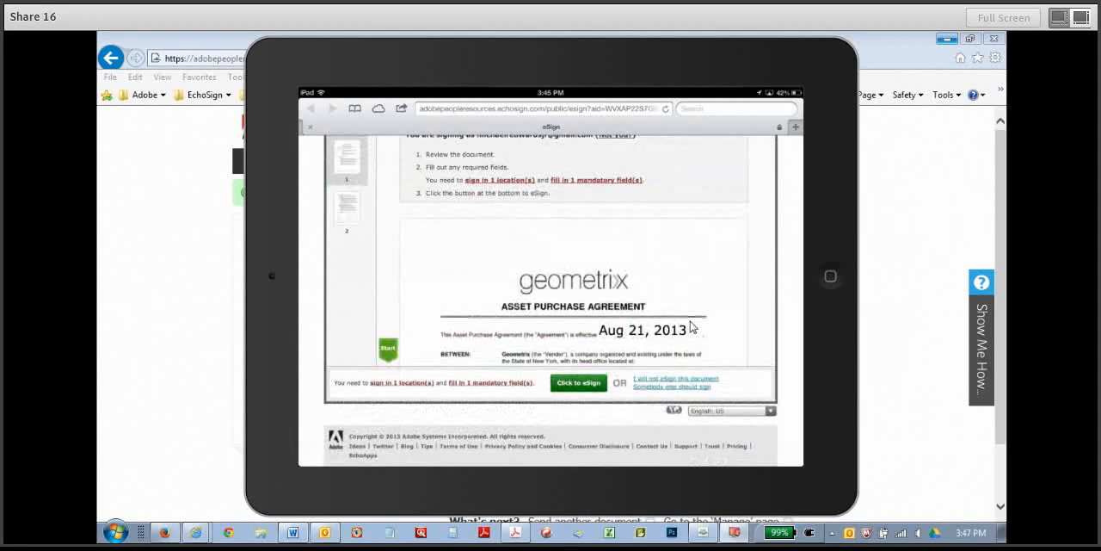
scroll(693, 327, down, 5)
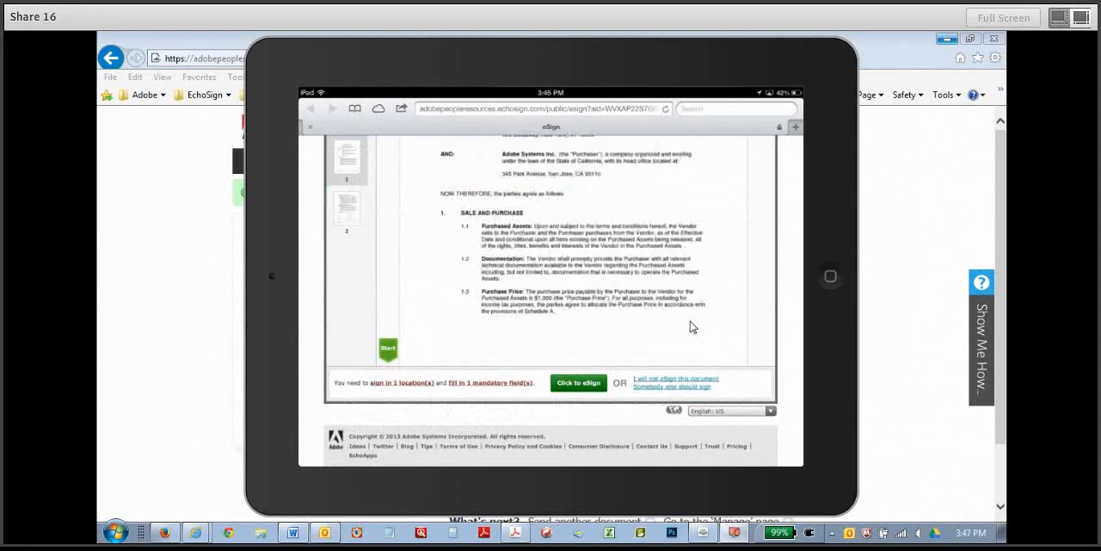
scroll(693, 327, down, 4)
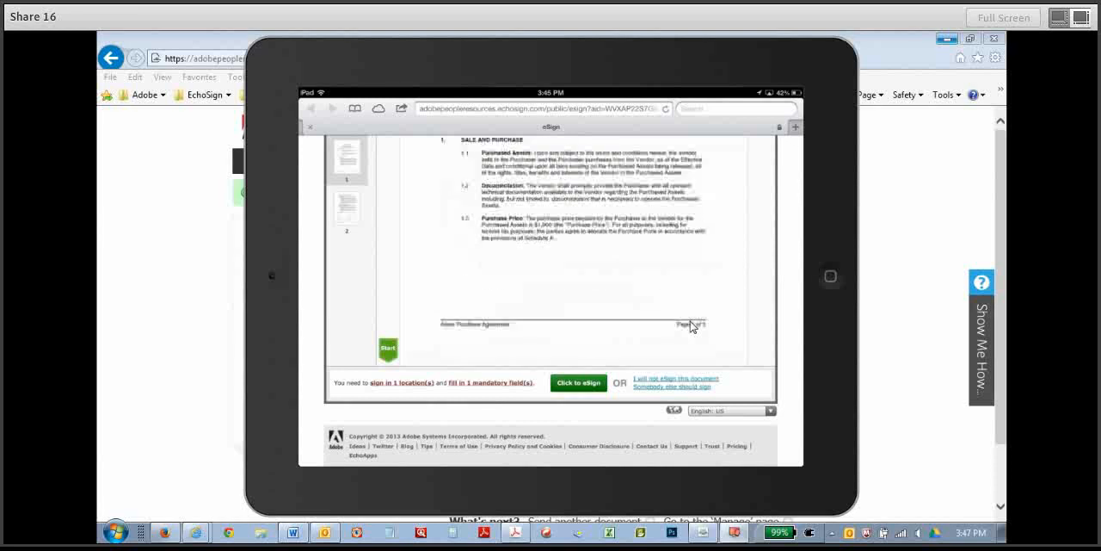
scroll(693, 327, down, 4)
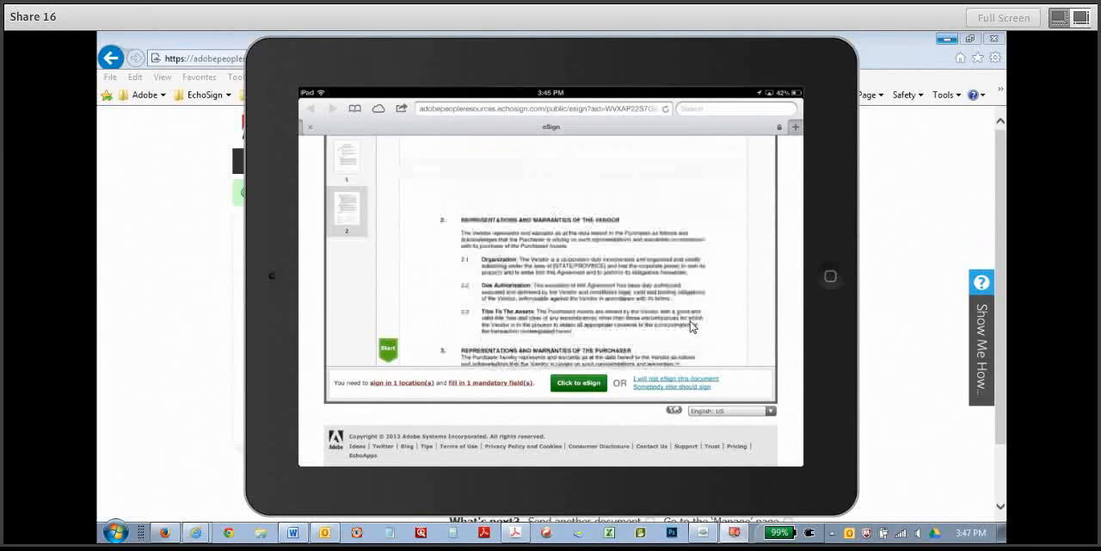
scroll(693, 327, down, 5)
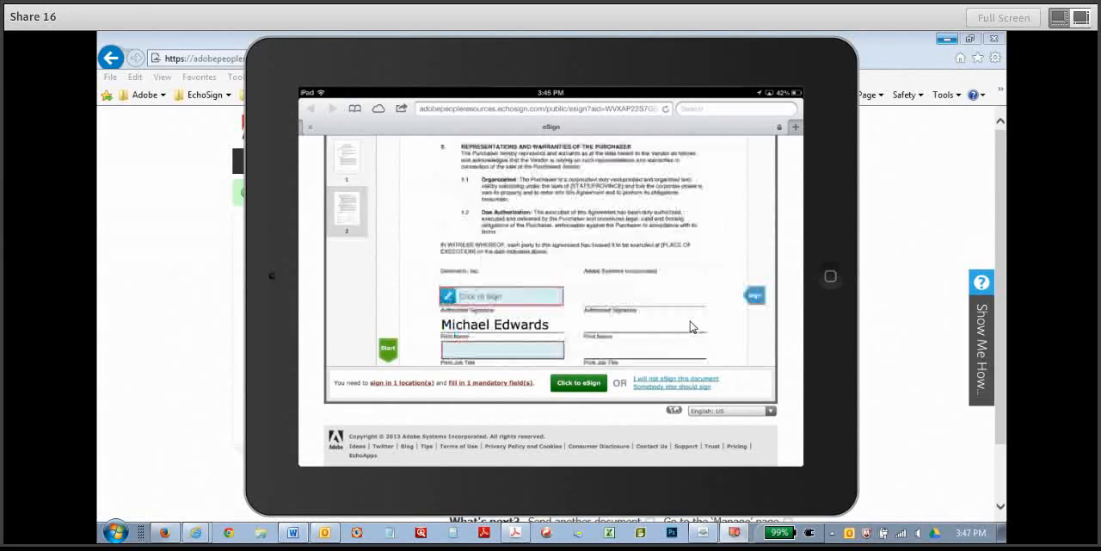
Choose to draw the first signer's signature instead of using the typed one.
scroll(693, 327, down, 1)
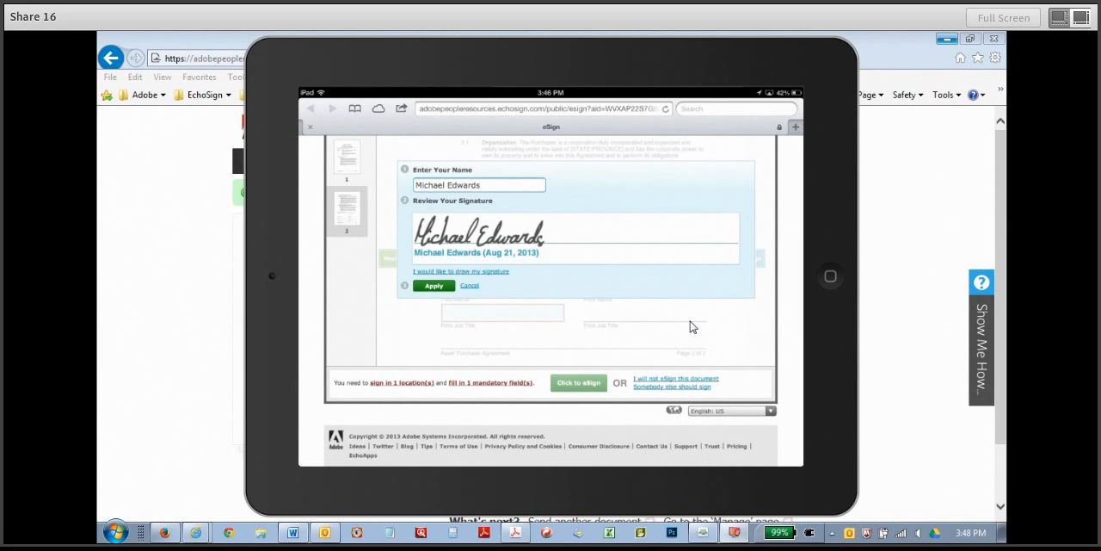
click(499, 266)
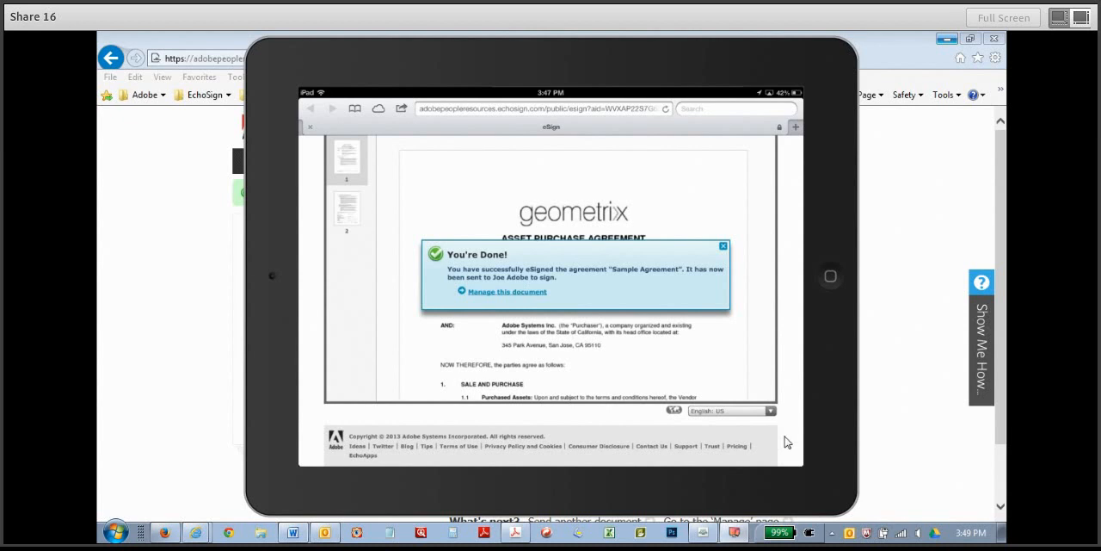
Switch to Yahoo Mail in Firefox, refresh the inbox and open the agreement through the link in the "Your signature is required on Sample Agreement" message.
click(172, 533)
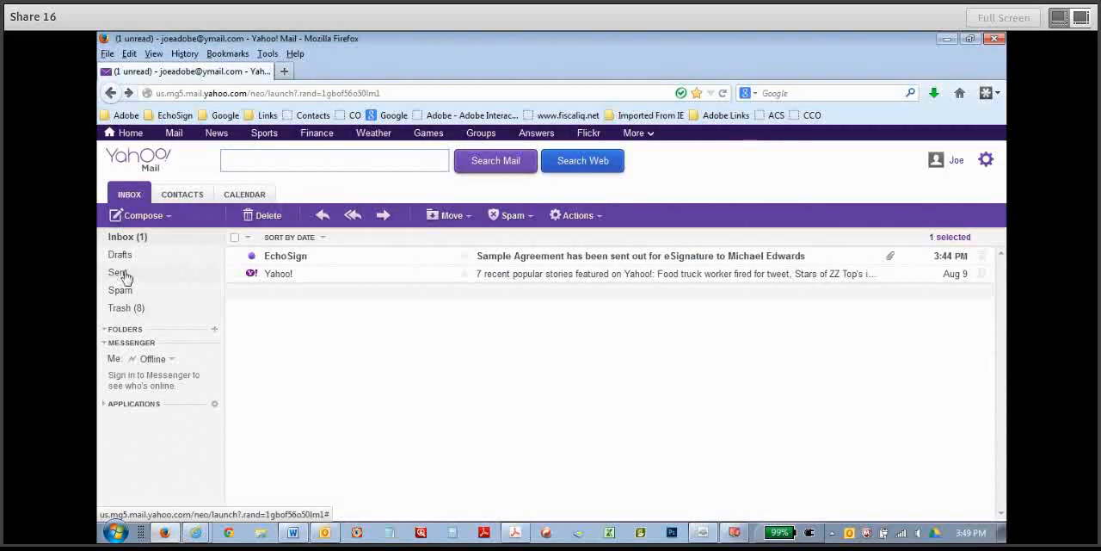
click(121, 240)
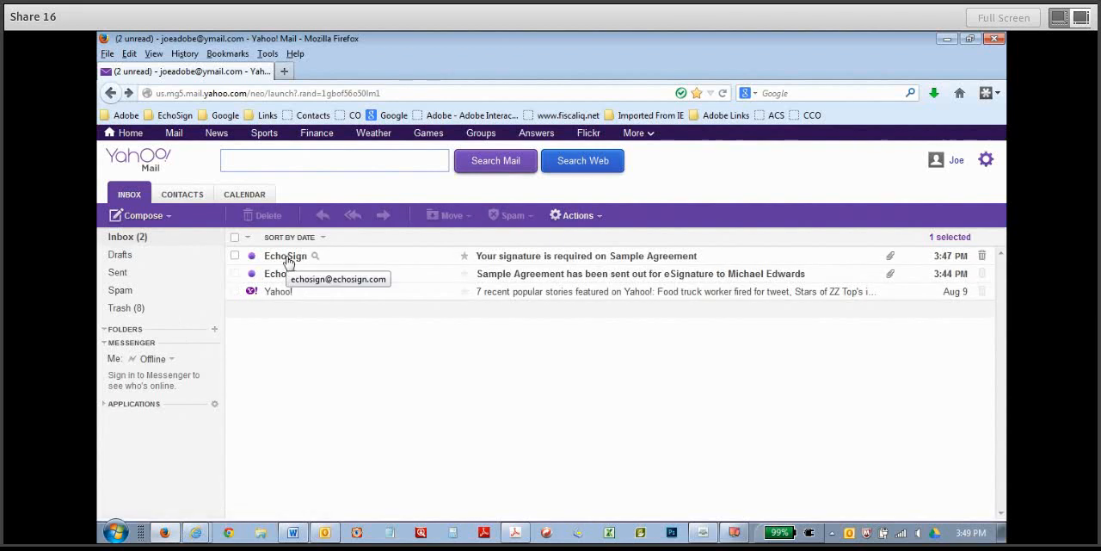
click(288, 262)
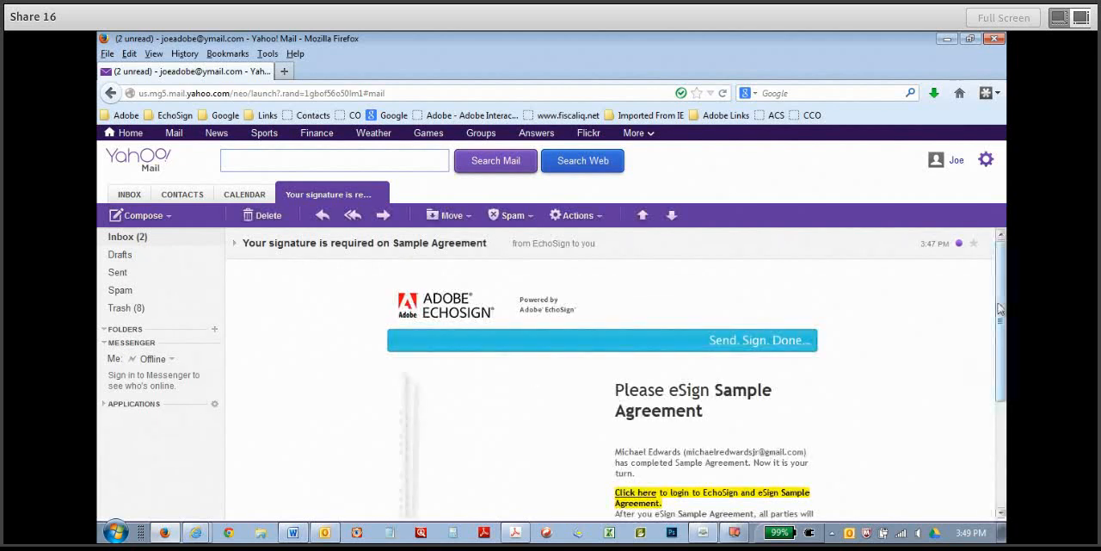
scroll(1000, 308, down, 4)
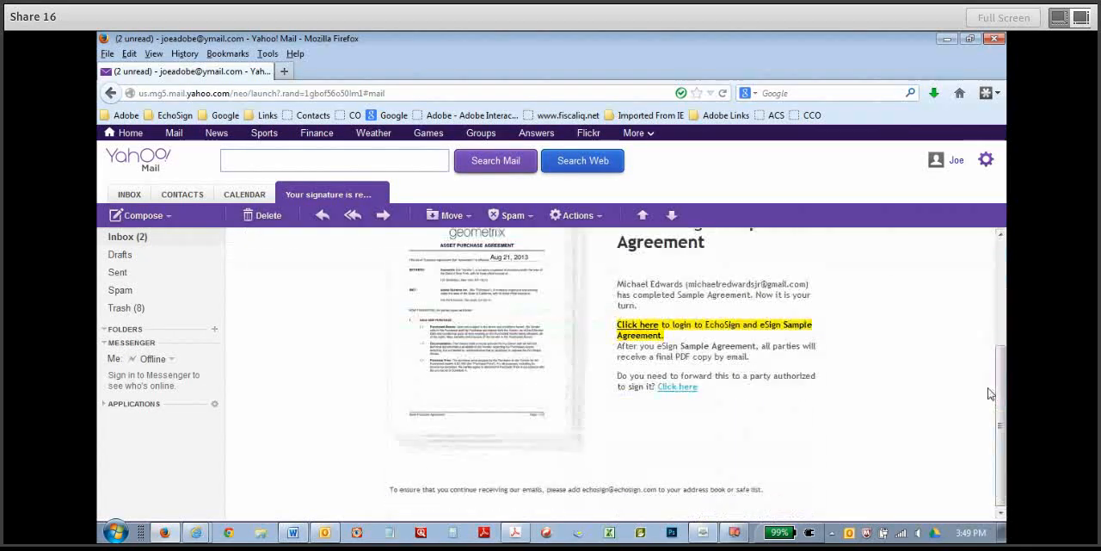
click(635, 330)
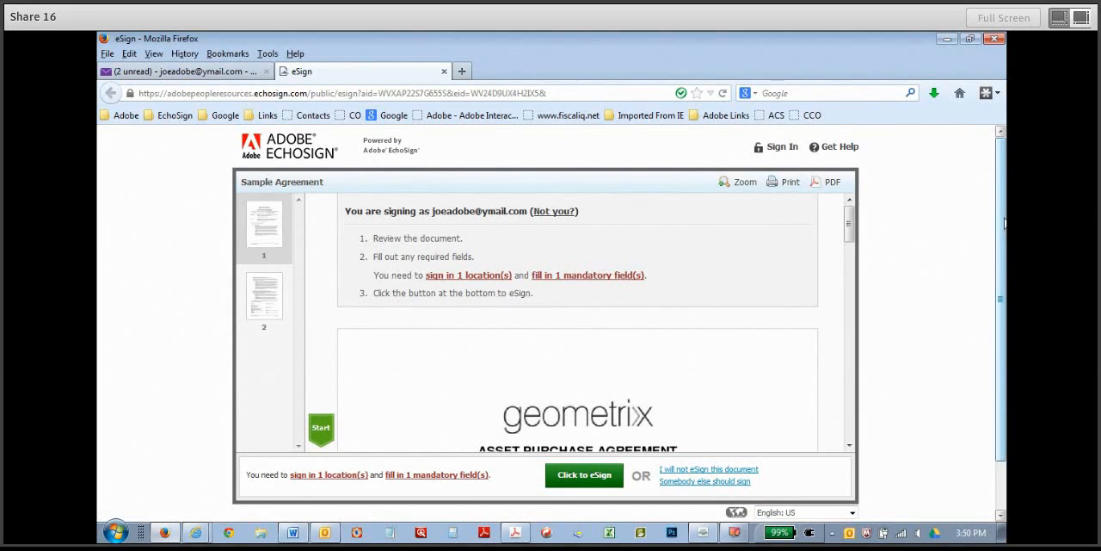
Draw the sender's signature by hand and apply it to the Authorized Signature field for Adobe Systems Incorporated.
click(320, 431)
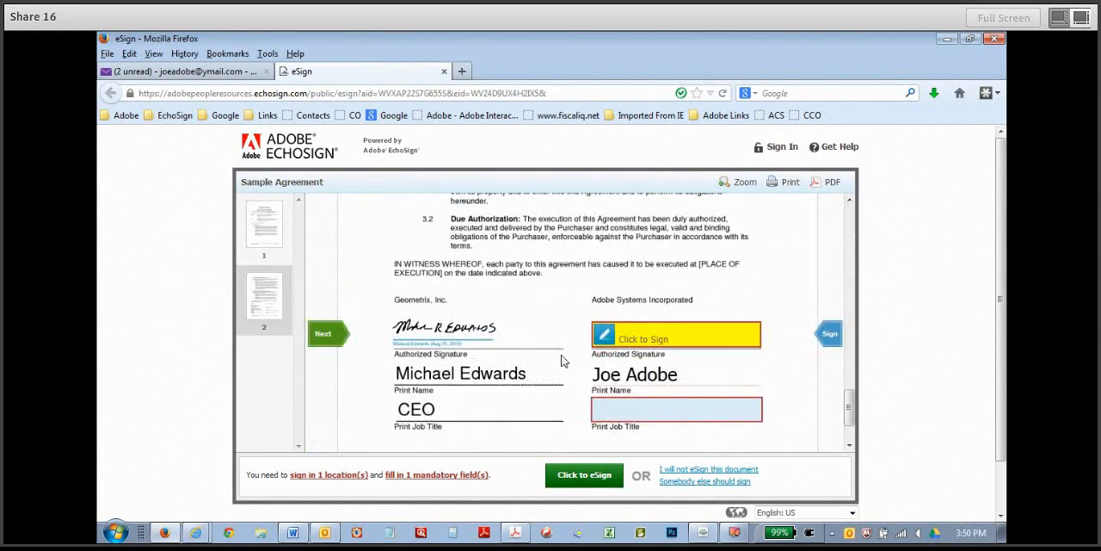
click(655, 340)
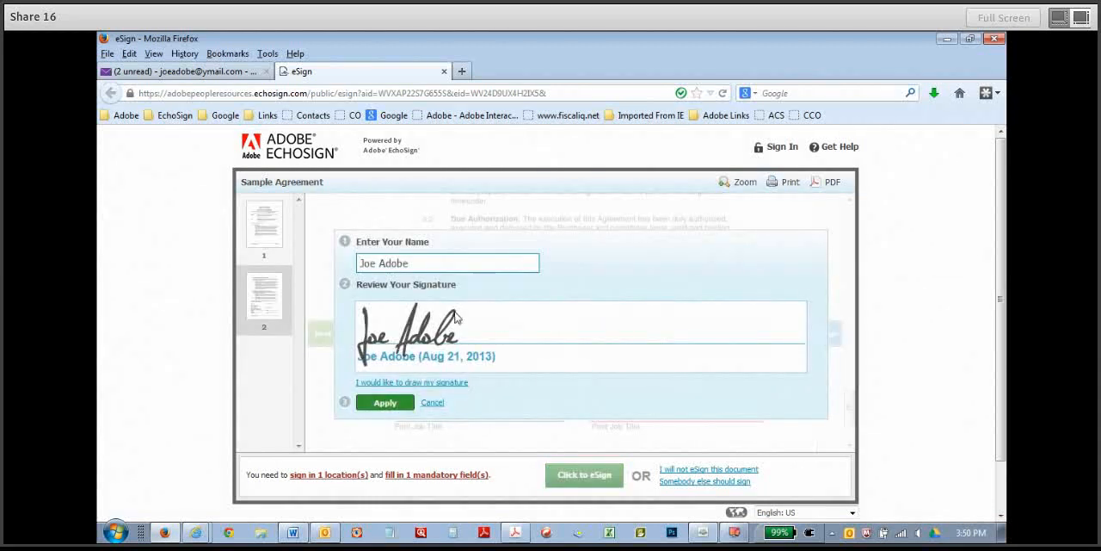
click(430, 382)
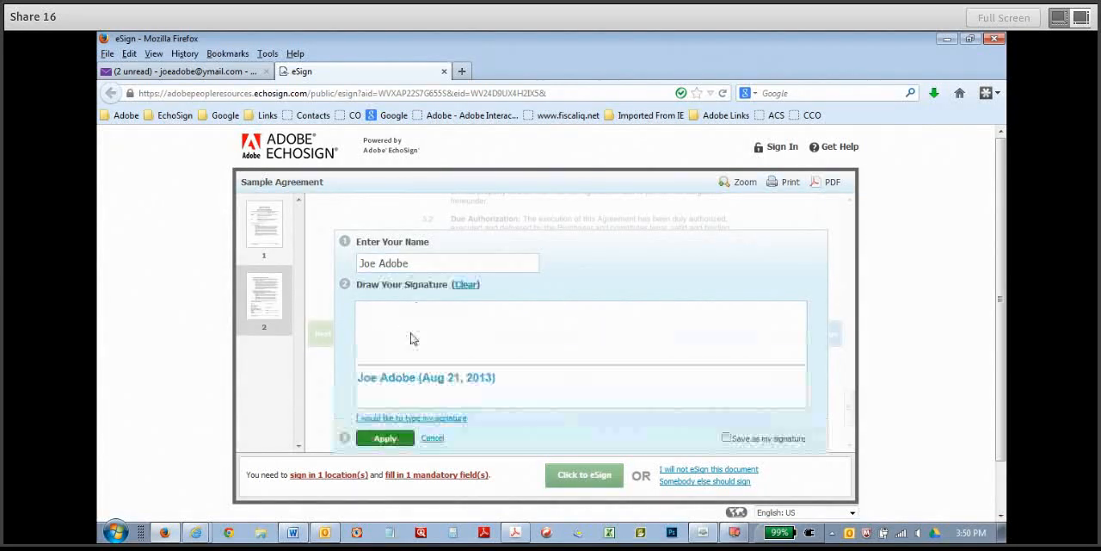
mouse_move(422, 327)
mouse_down()
mouse_move(428, 351)
mouse_move(393, 354)
mouse_move(441, 324)
mouse_move(440, 345)
mouse_move(444, 330)
mouse_move(461, 329)
mouse_move(453, 343)
mouse_move(535, 352)
mouse_move(599, 338)
mouse_up()
click(385, 438)
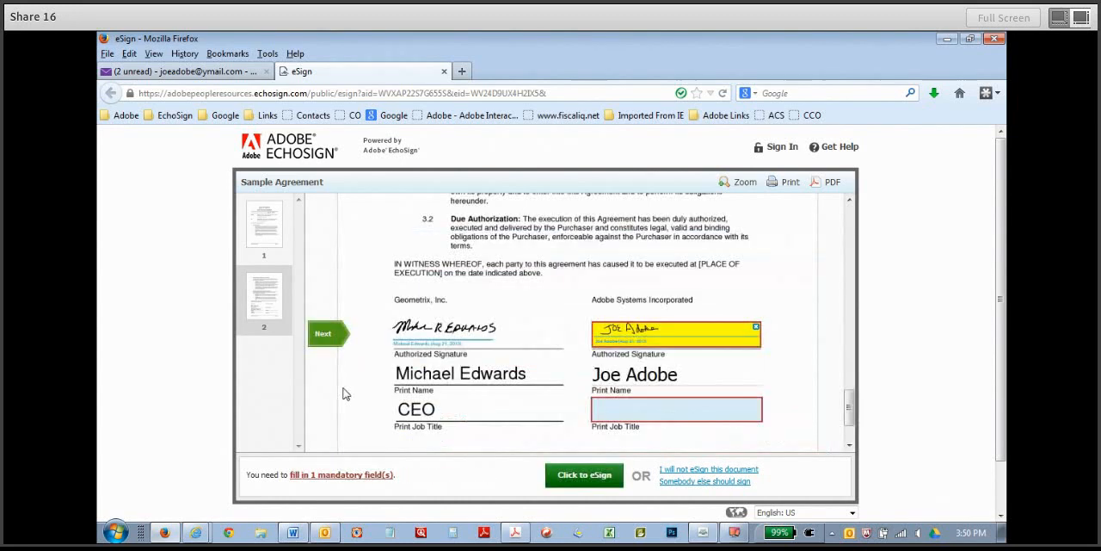
Enter Senior Analyst as the job title in the sender's remaining required field.
click(326, 341)
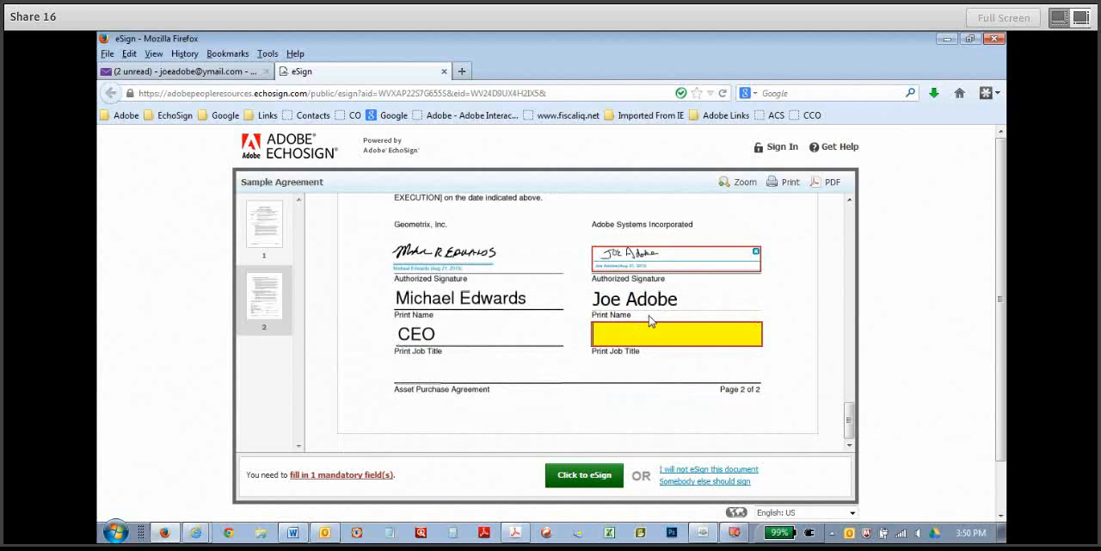
text(Seno)
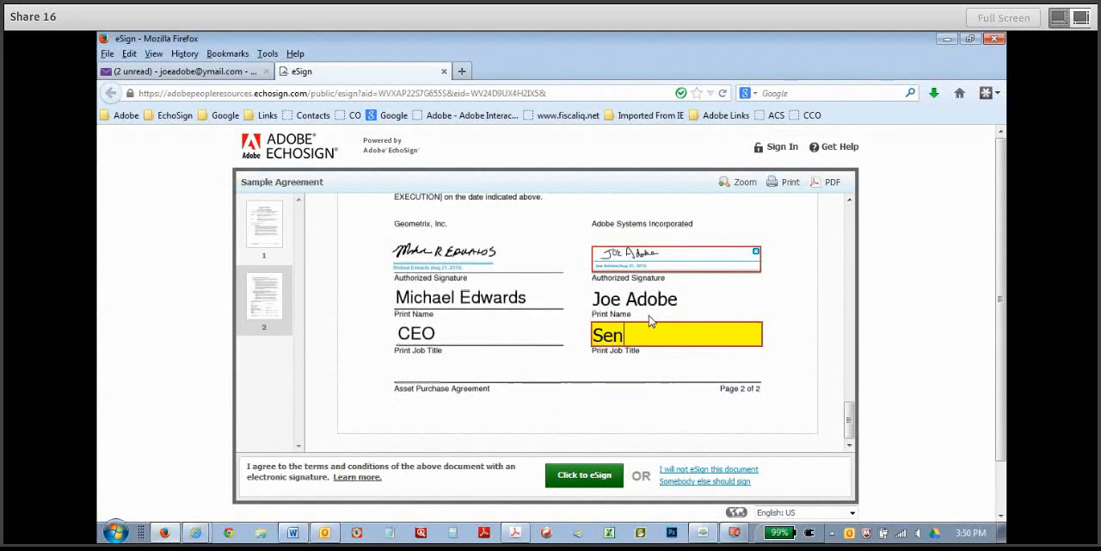
key(BackSpace)
key(BackSpace)
key(BackSpace)
key(BackSpace)
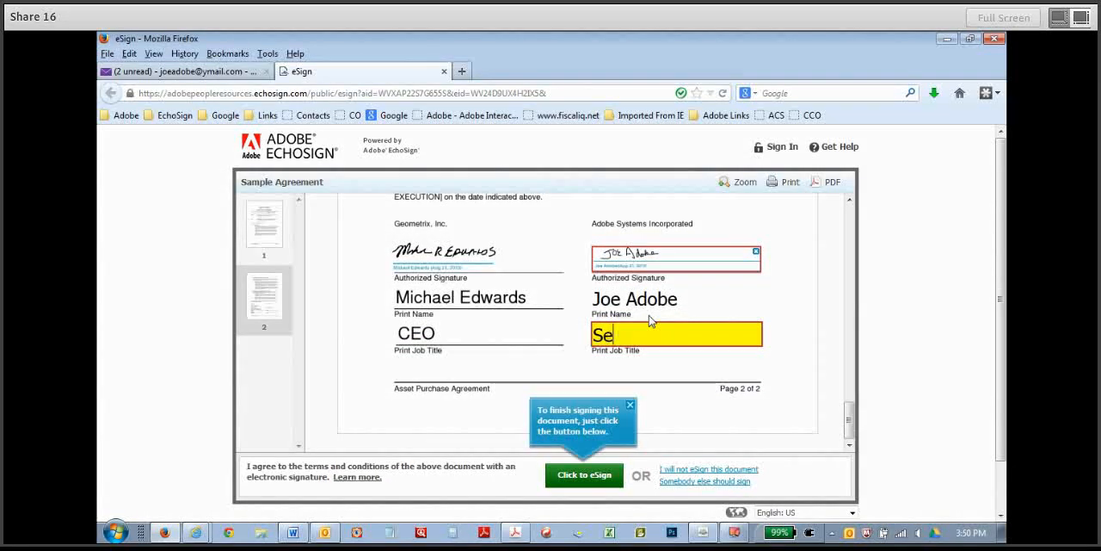
text(Senio)
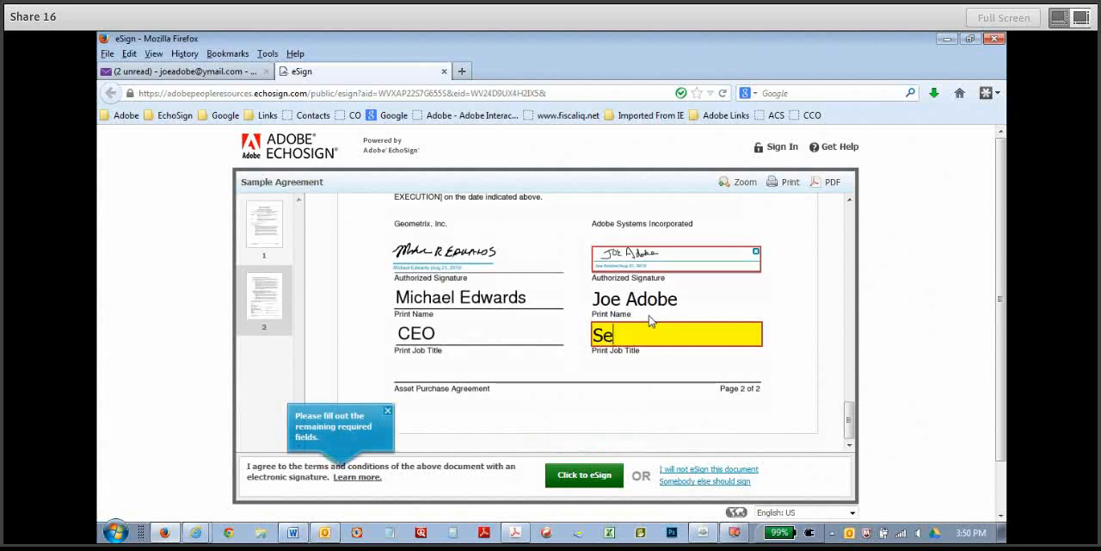
text(r )
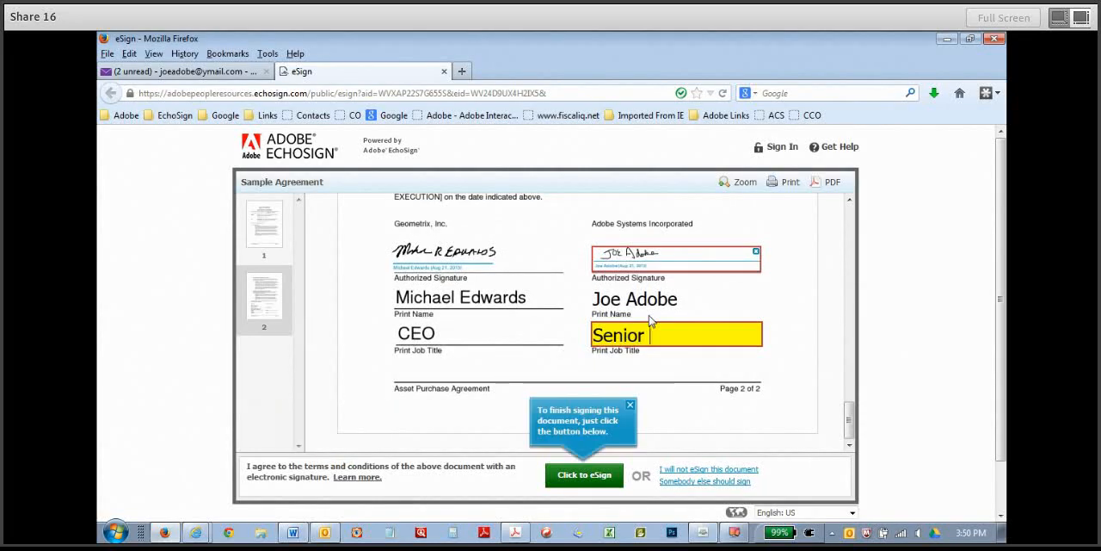
text(Analyst)
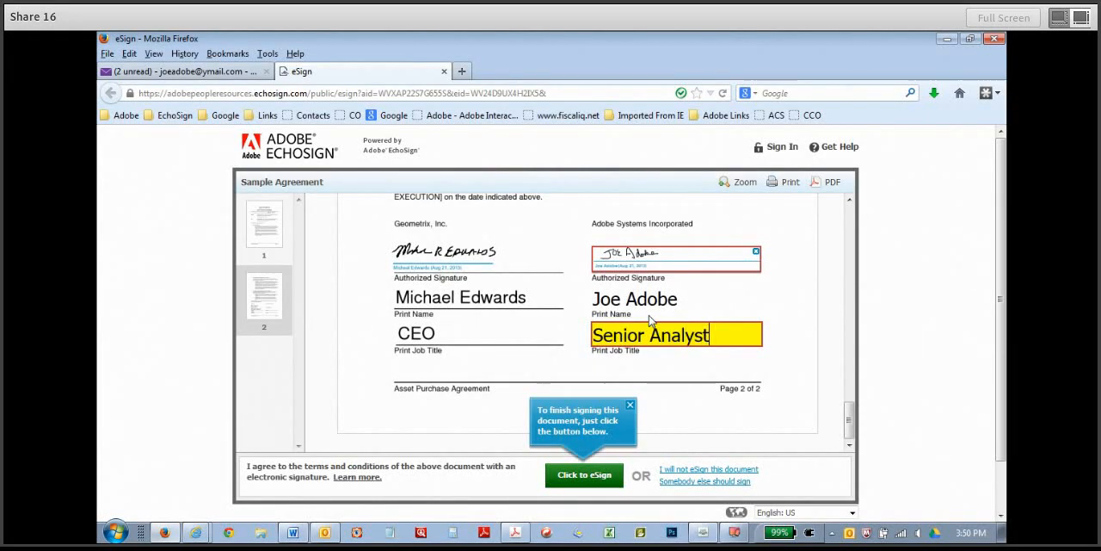
Complete the sender's eSigning of the agreement and minimize the Firefox window.
click(584, 475)
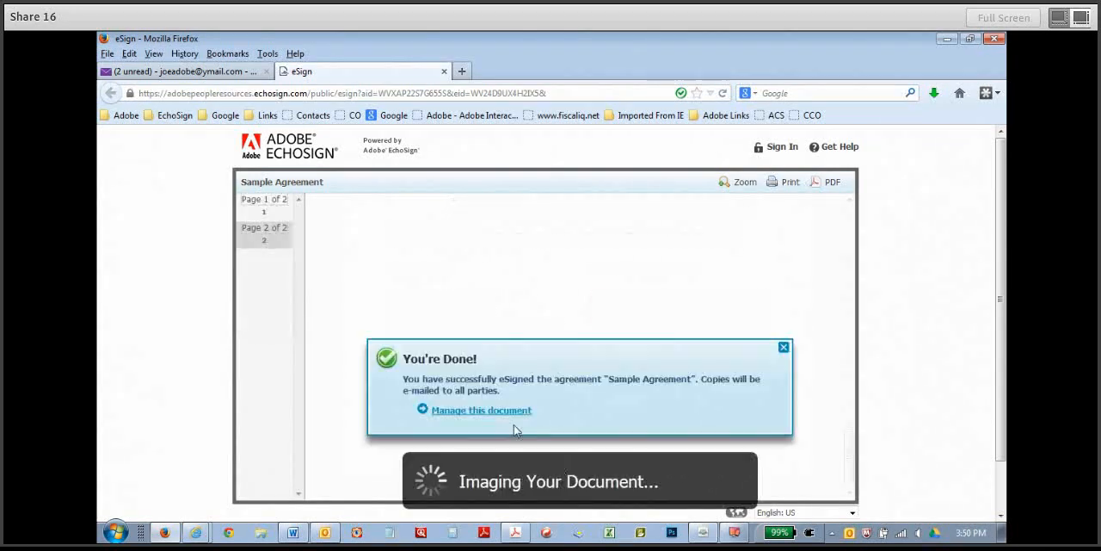
drag(445, 378, 693, 382)
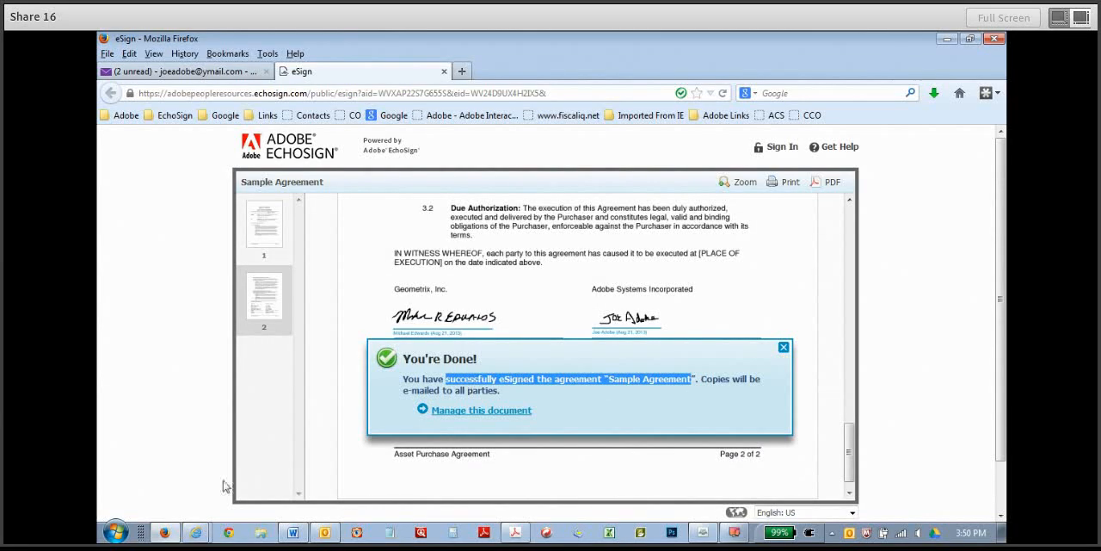
click(165, 533)
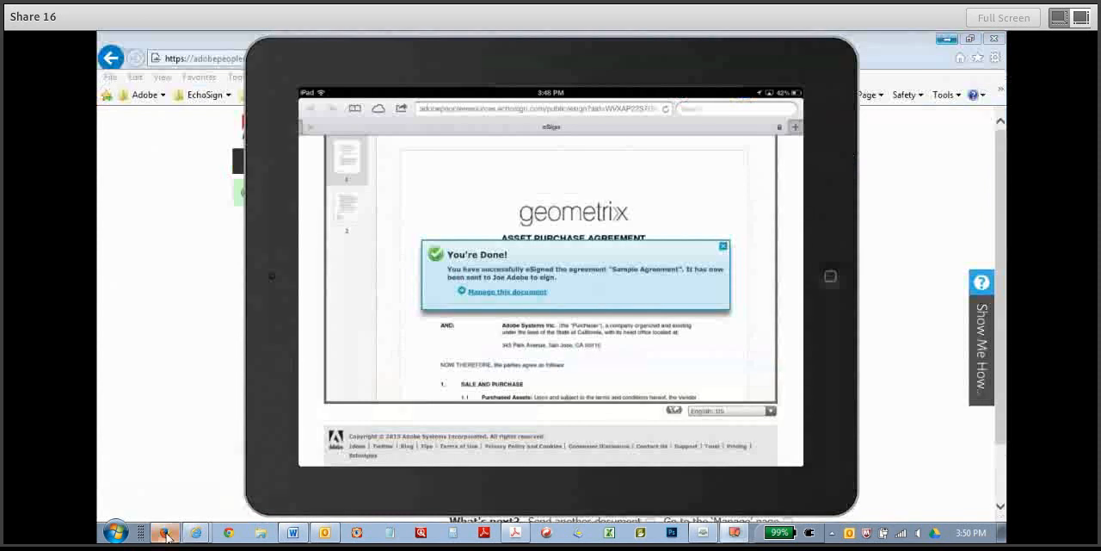
Switch to Yahoo Mail in Firefox, return to the inbox and open the EchoSign message saying Sample Agreement is Signed and Filed.
click(165, 532)
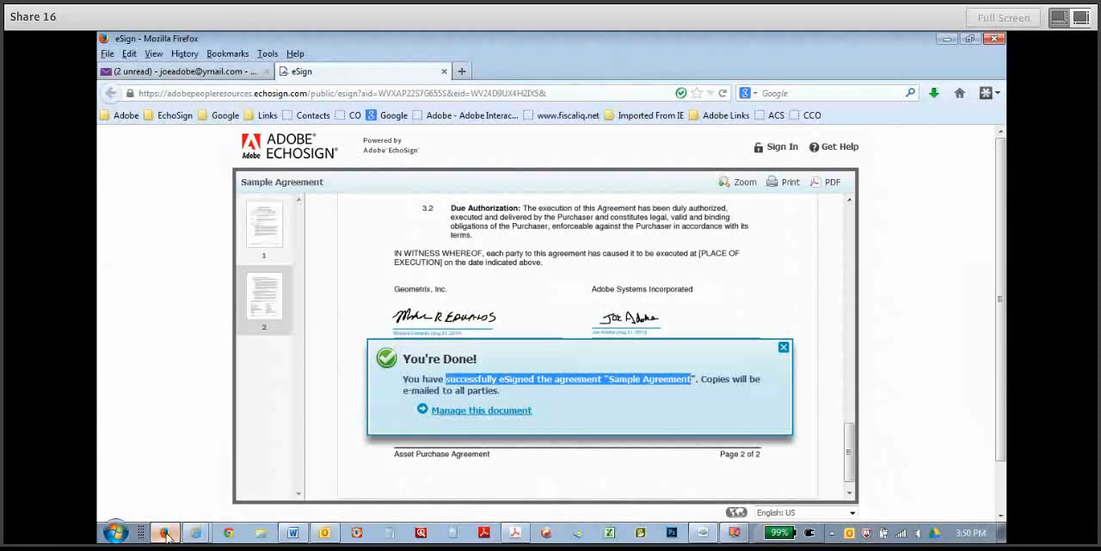
click(172, 536)
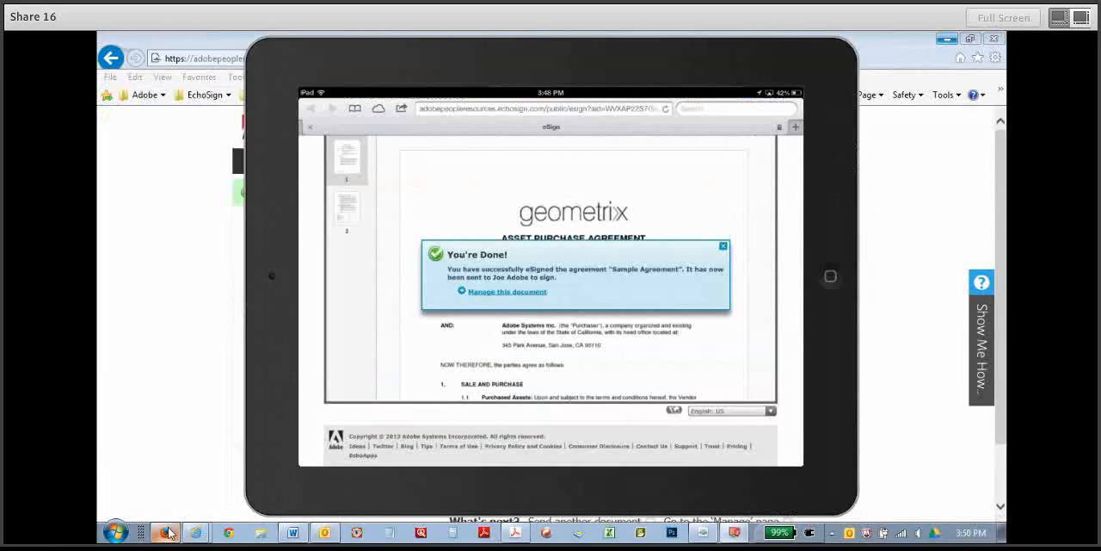
click(169, 534)
click(166, 72)
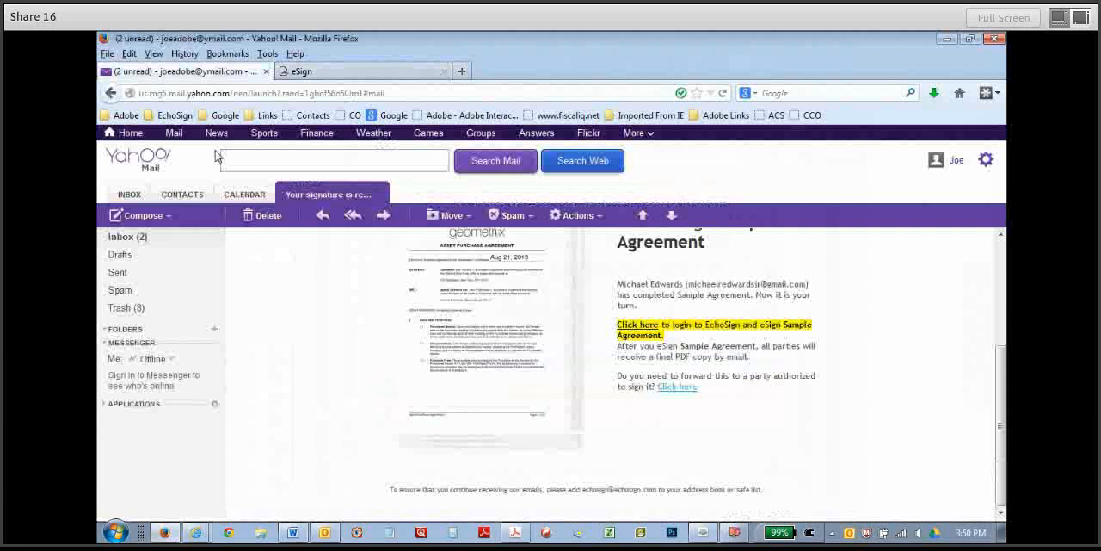
click(120, 242)
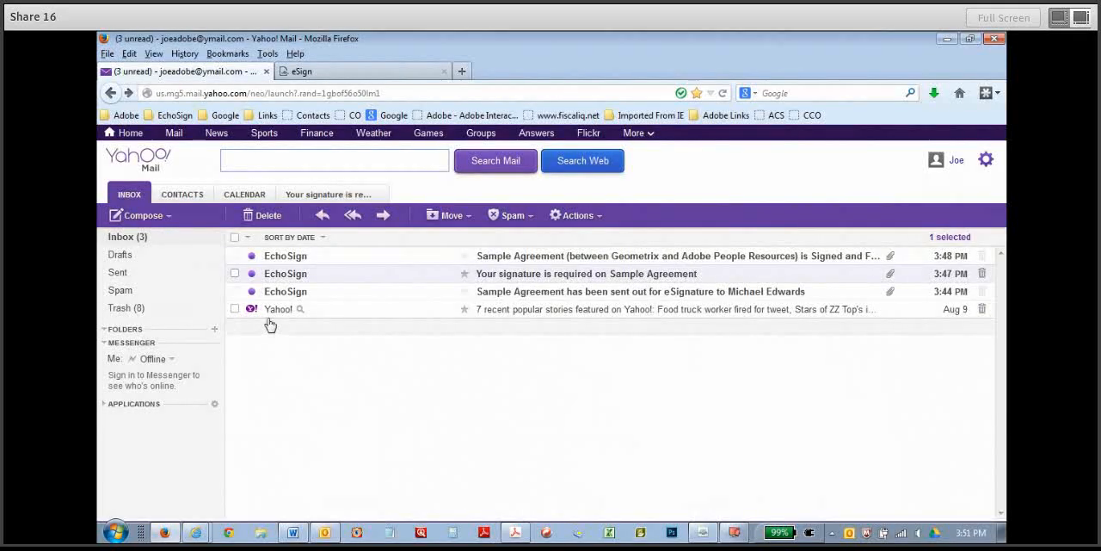
click(277, 256)
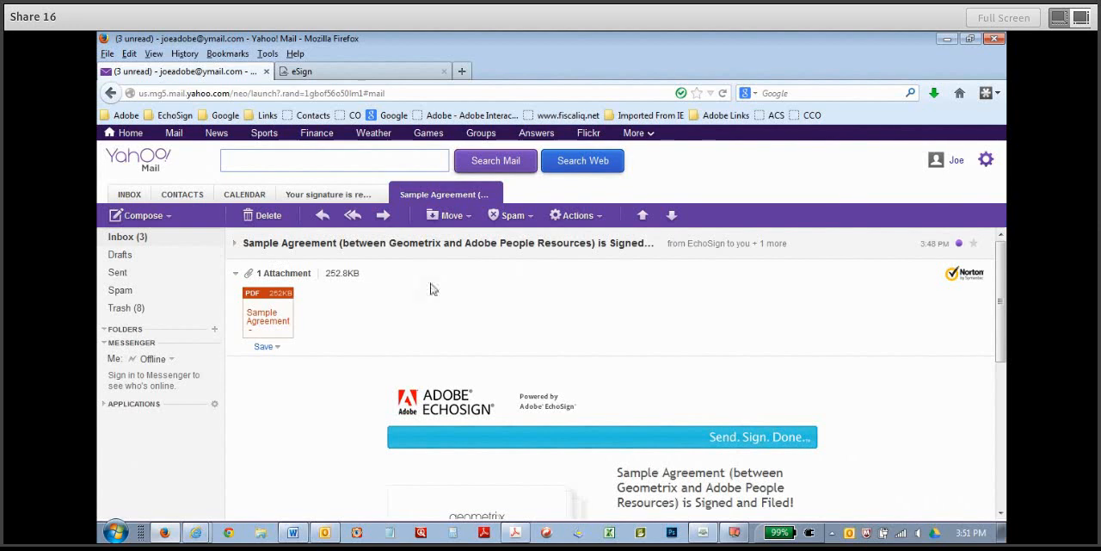
Open the attached Sample Agreement - signed.pdf with Adobe Acrobat and enable all features for the protected file.
scroll(764, 379, down, 3)
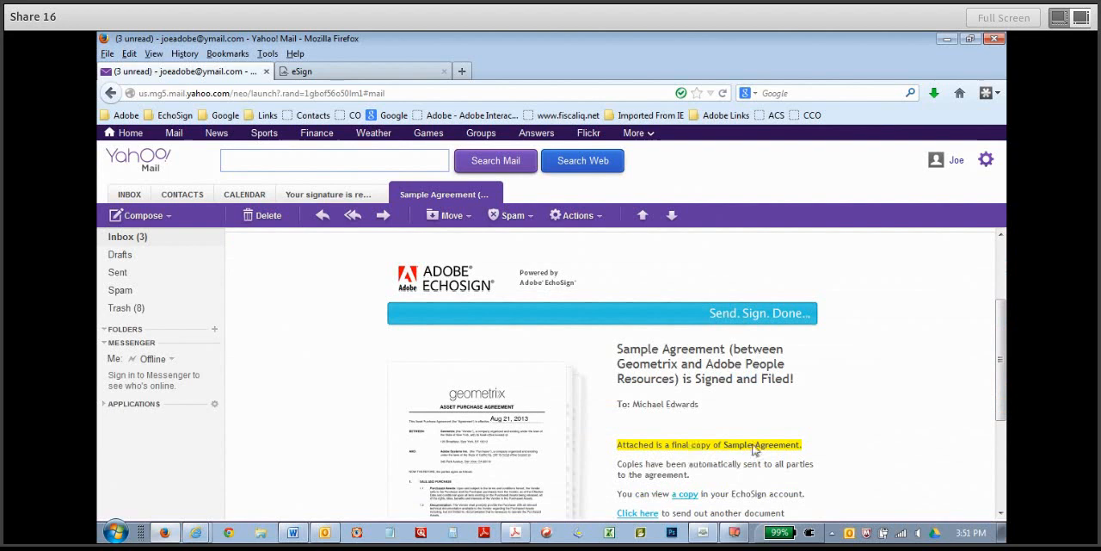
scroll(1000, 414, up, 3)
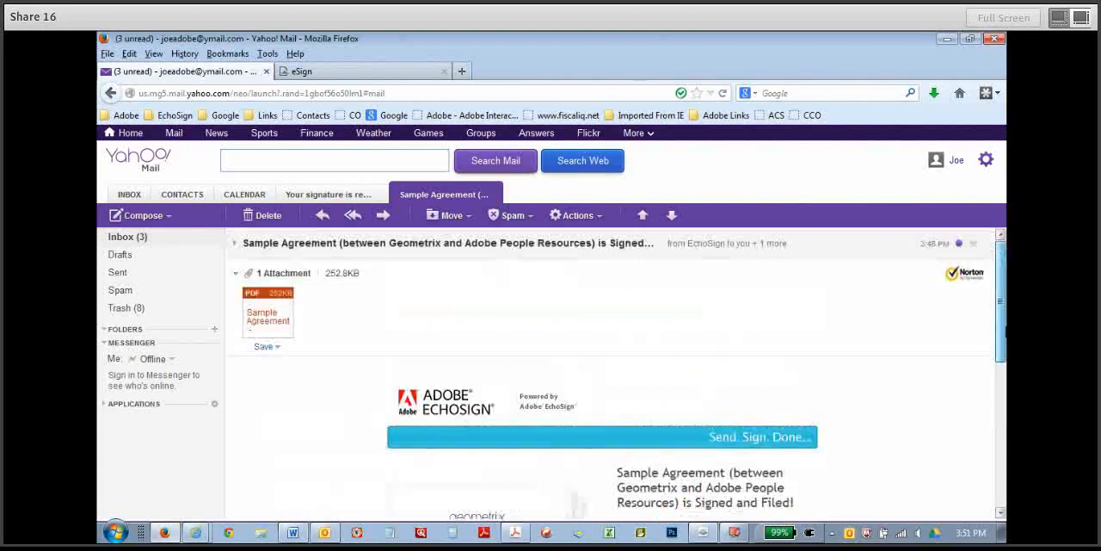
click(272, 321)
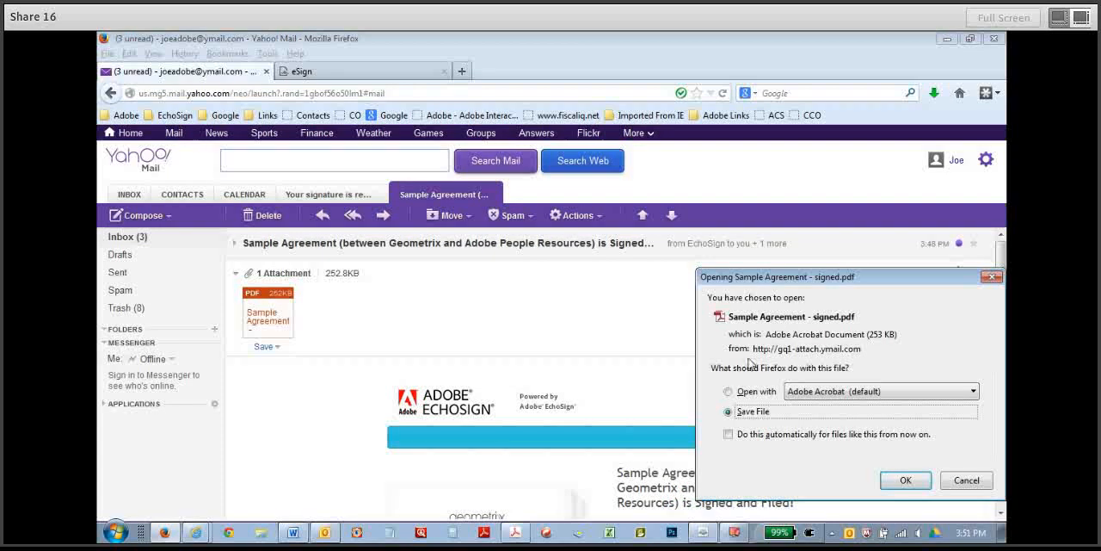
click(729, 392)
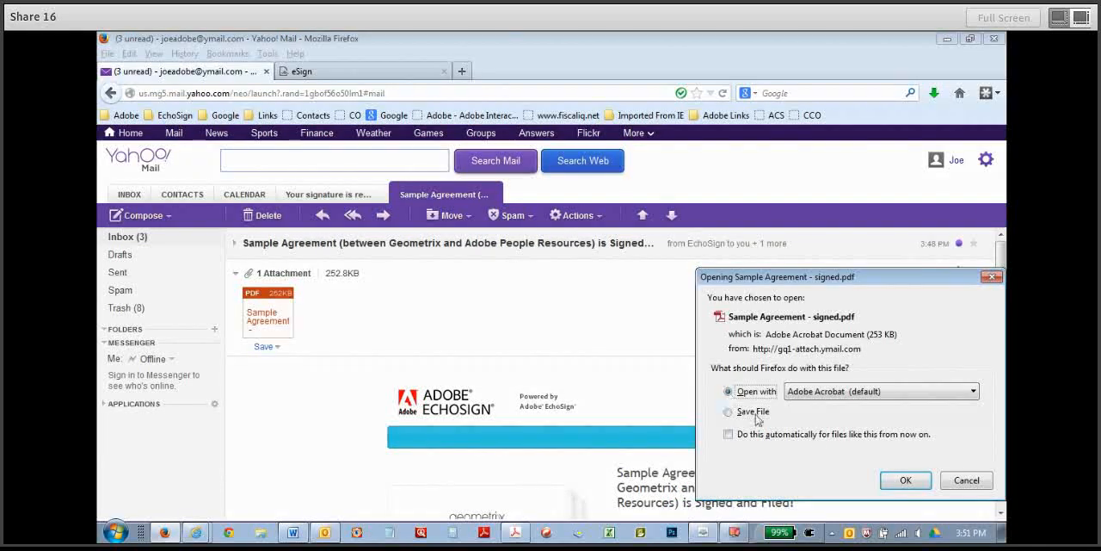
click(905, 482)
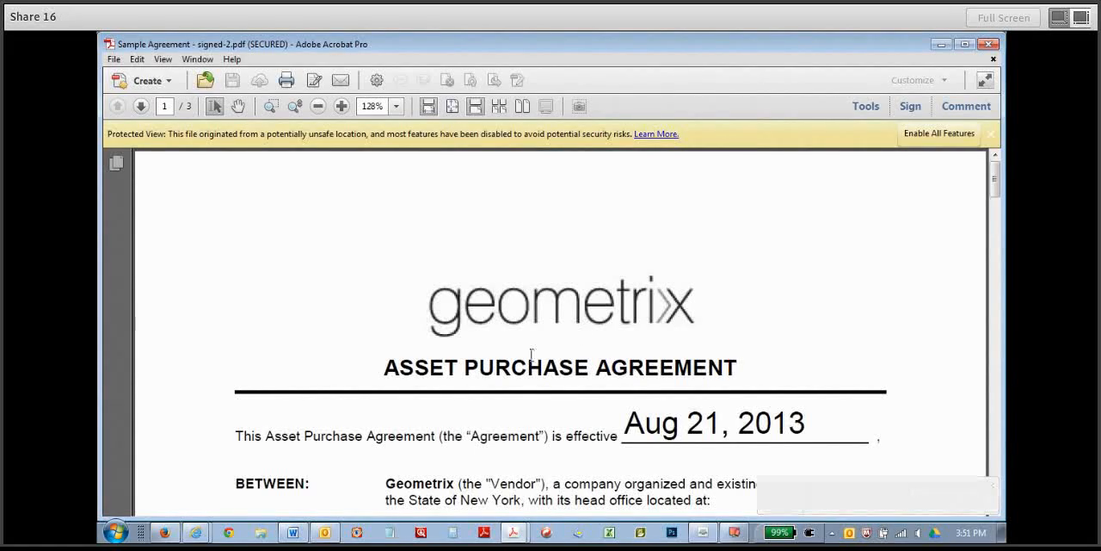
click(927, 134)
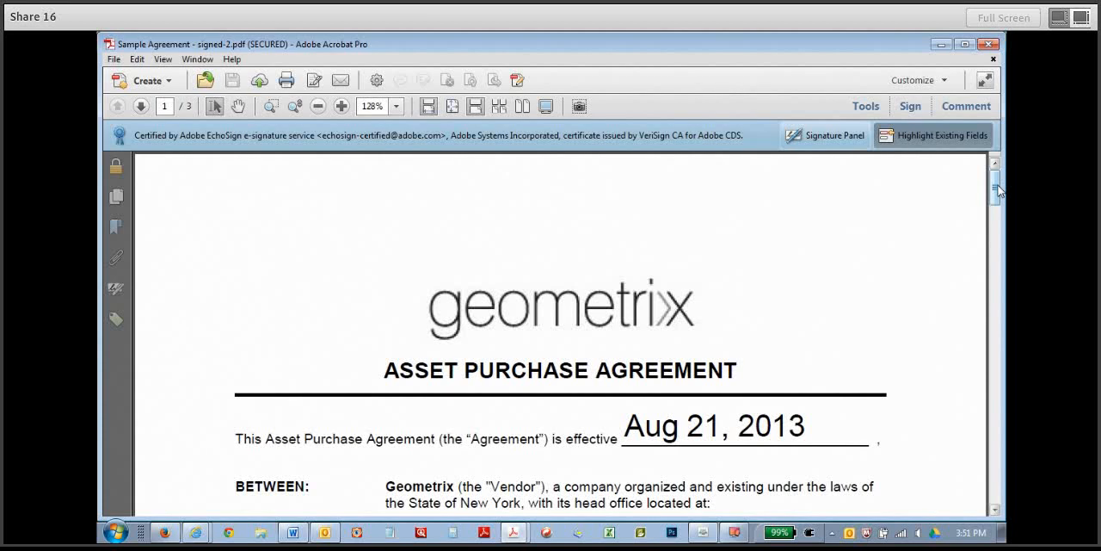
Examine the certification details in the signed PDF's signature list, then collapse the entry and hide the list.
click(834, 135)
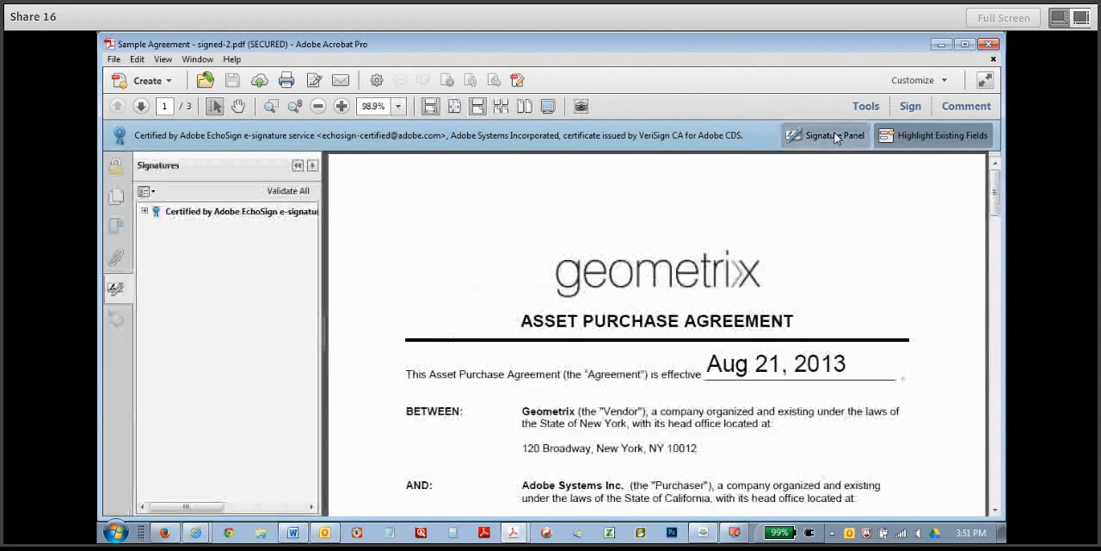
click(146, 212)
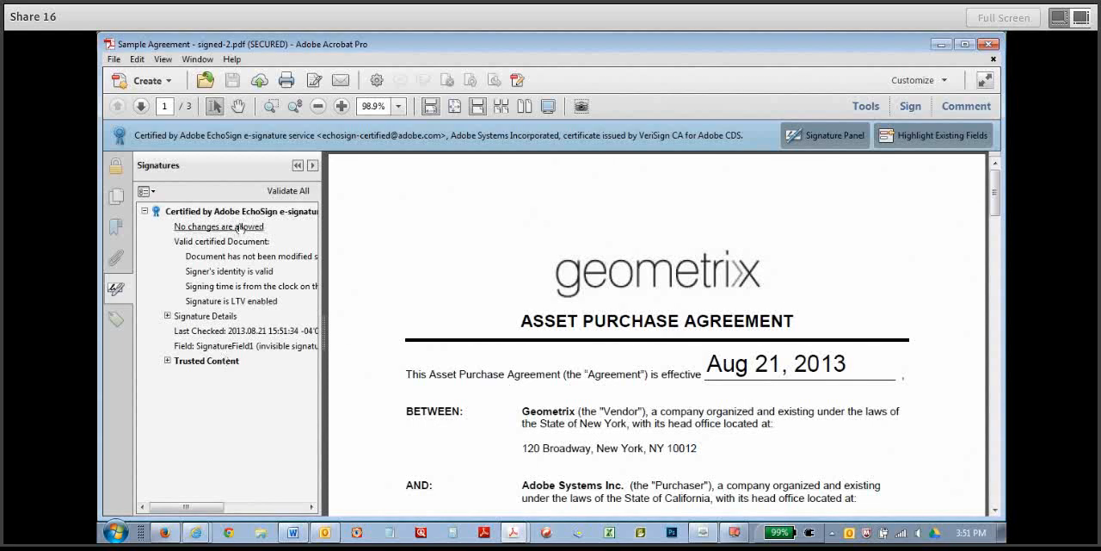
click(146, 212)
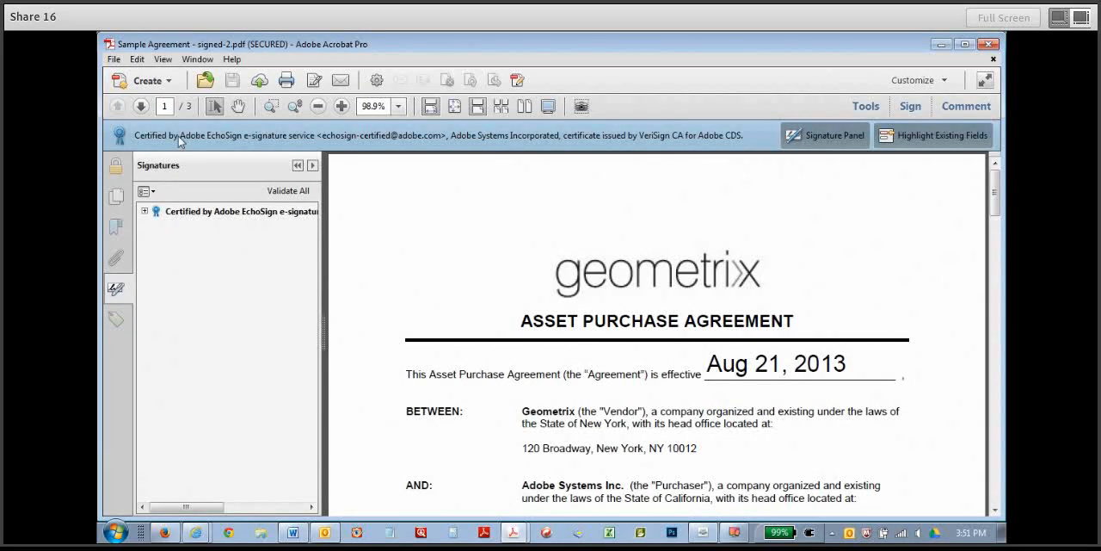
click(115, 289)
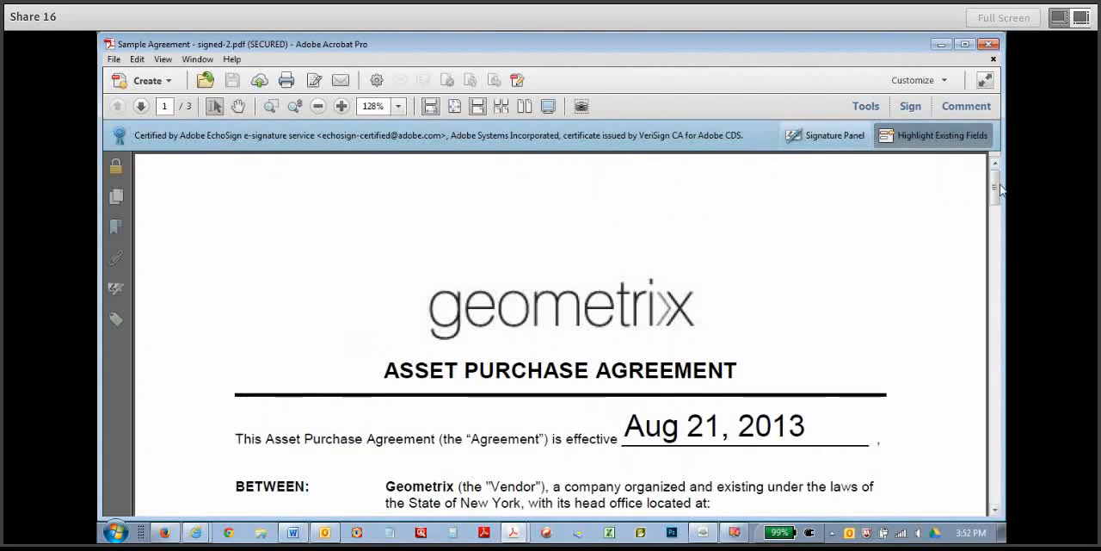
Examine the effective date on the agreement's first page and both parties' signatures, printed names and job titles on page 2.
scroll(996, 184, down, 3)
drag(628, 196, 786, 198)
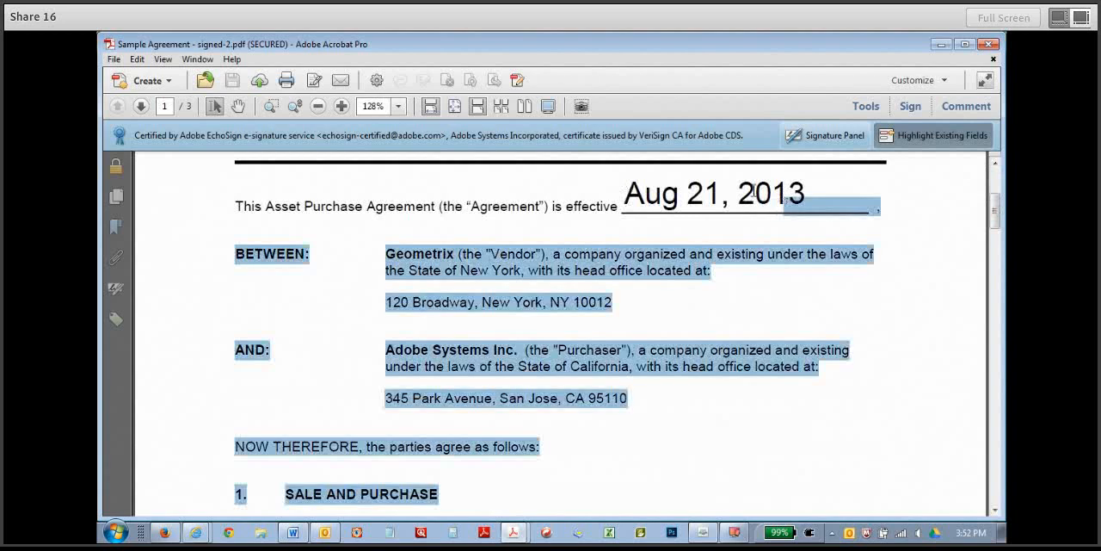
click(678, 190)
drag(627, 199, 763, 192)
click(765, 194)
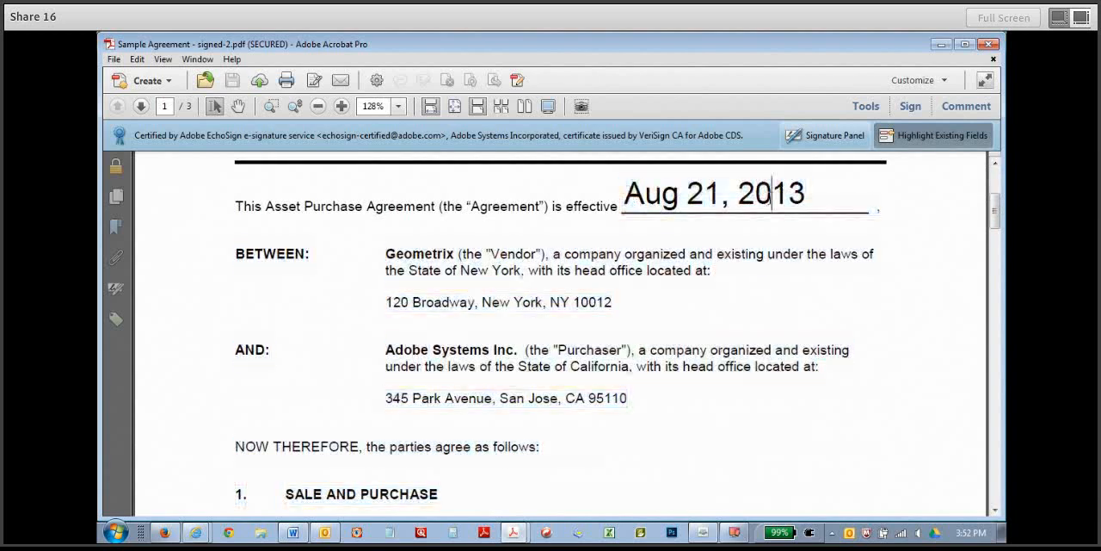
scroll(996, 220, down, 3)
scroll(410, 262, down, 10)
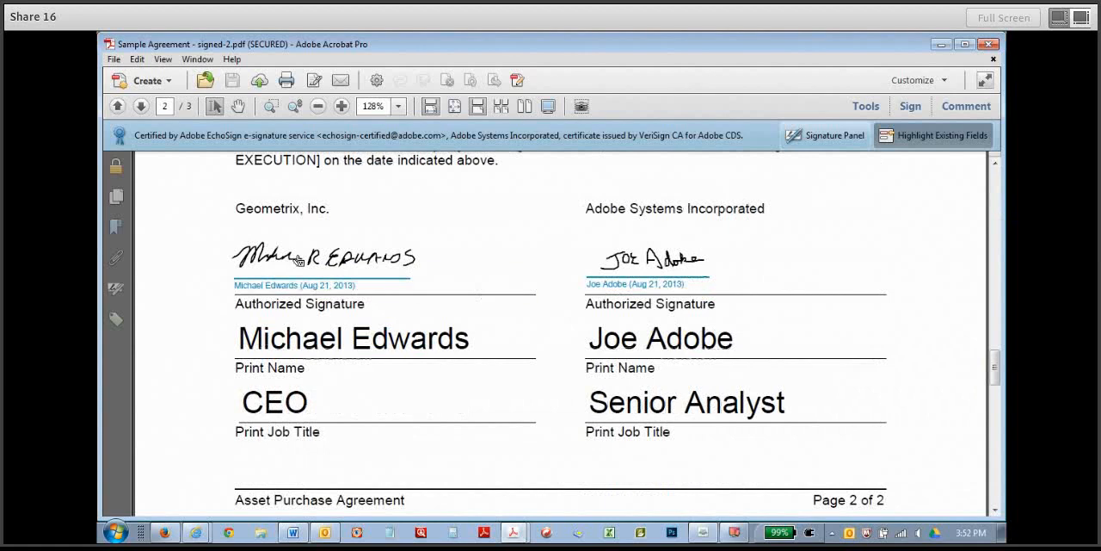
mouse_move(301, 260)
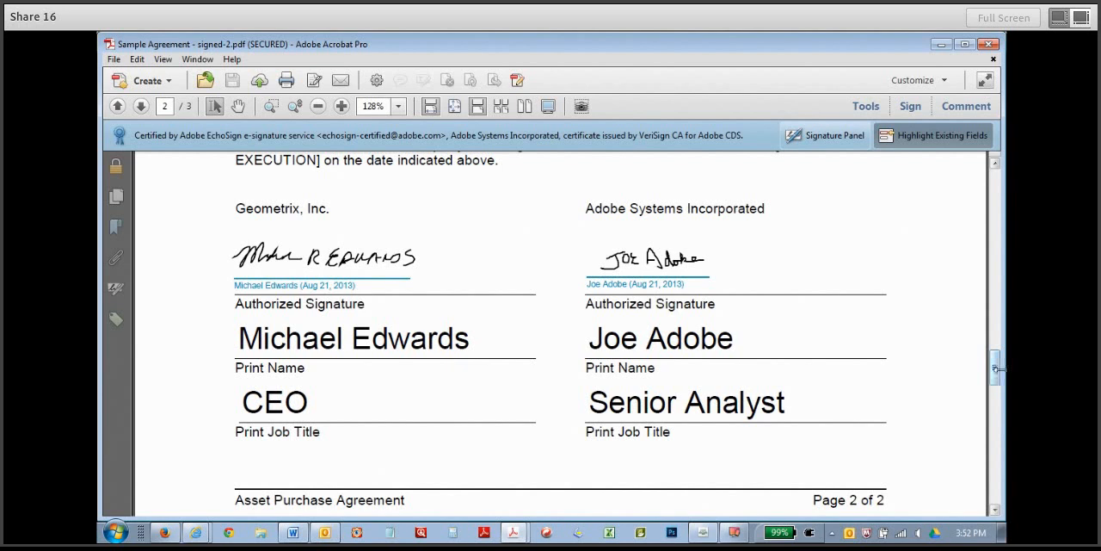
Examine the "Sample Agreement" History page for the creation, emailing and viewing entries and the first signer's eSigning time and IP address.
drag(998, 372, 997, 440)
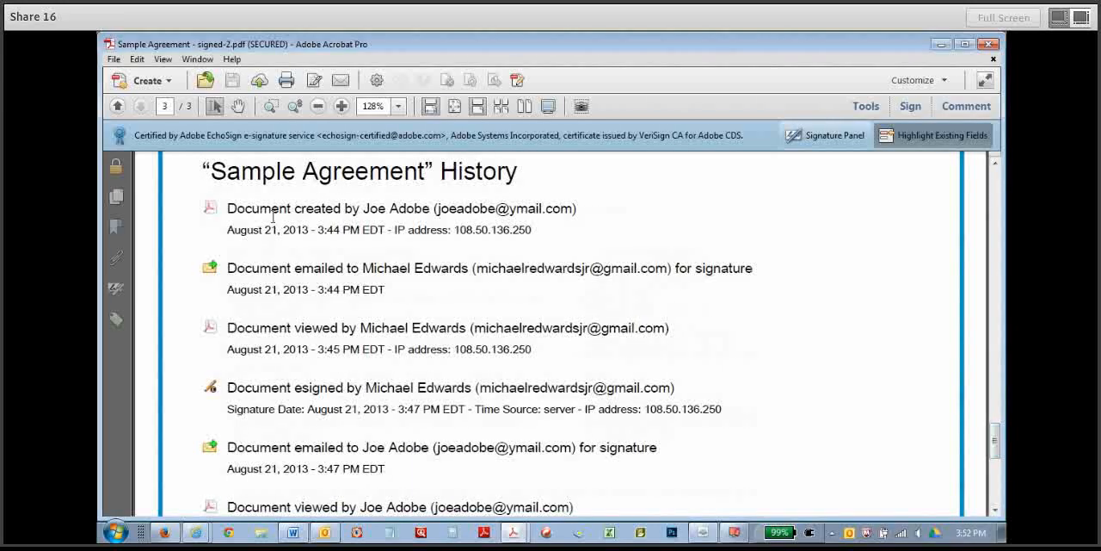
double_click(271, 210)
drag(261, 268, 345, 278)
drag(297, 322, 344, 379)
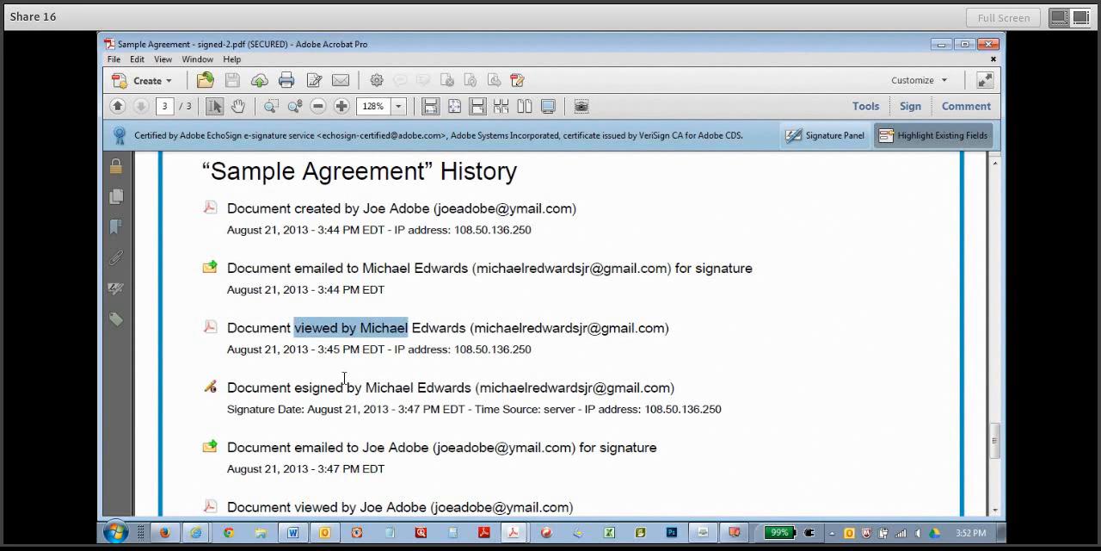
drag(228, 393, 472, 389)
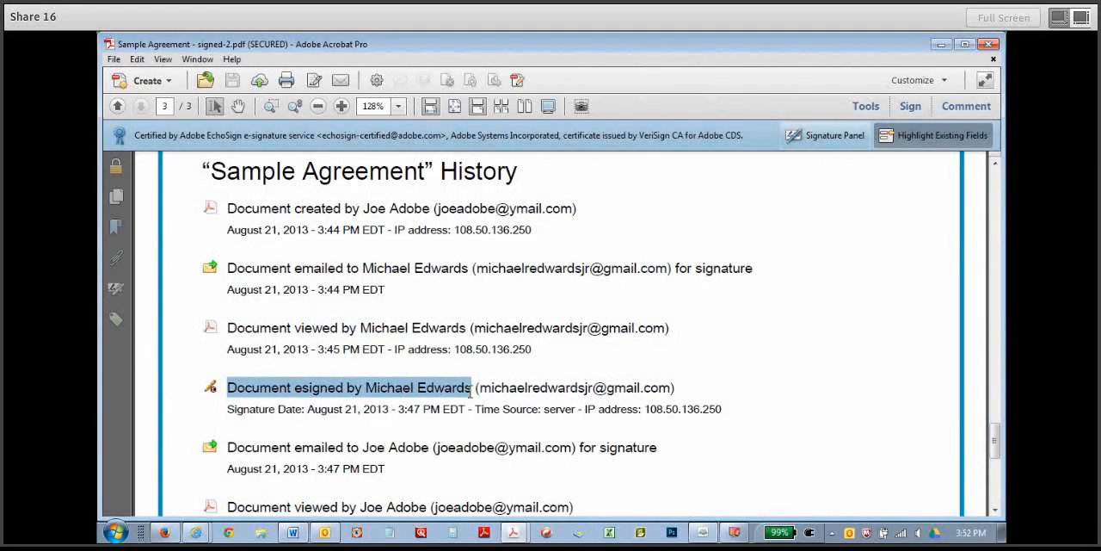
click(454, 394)
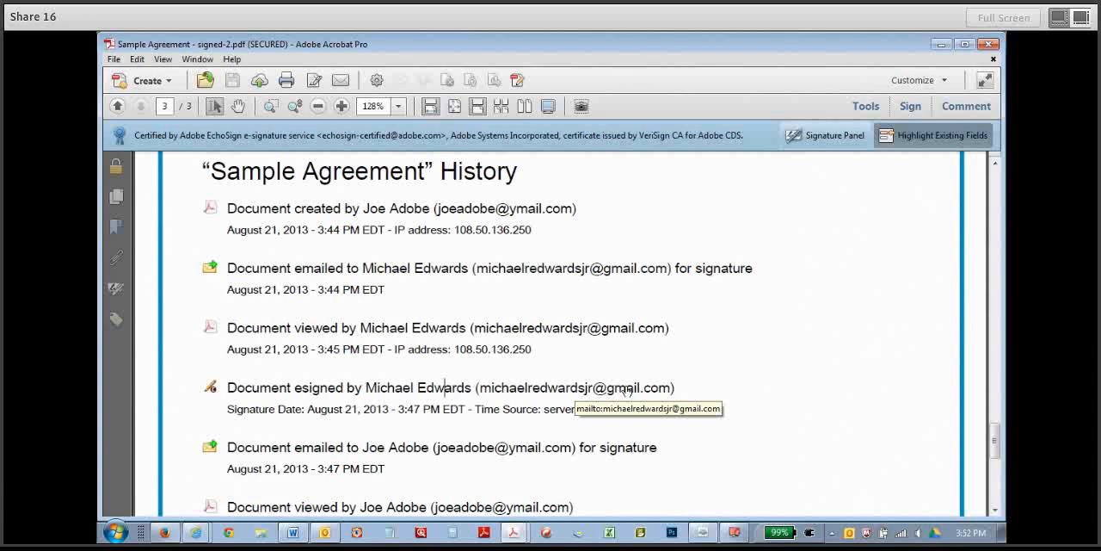
drag(307, 410, 465, 410)
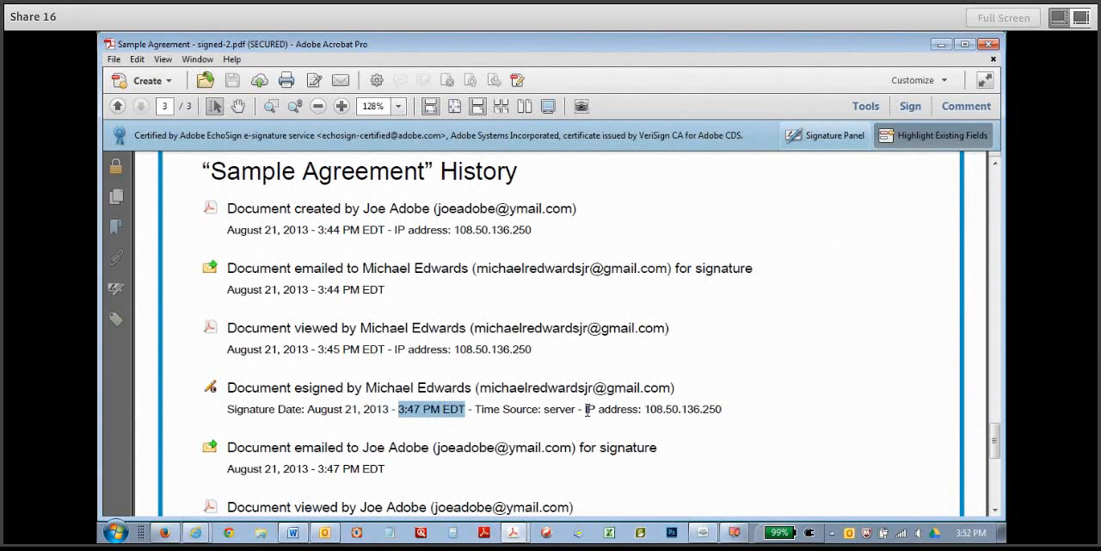
drag(586, 410, 722, 410)
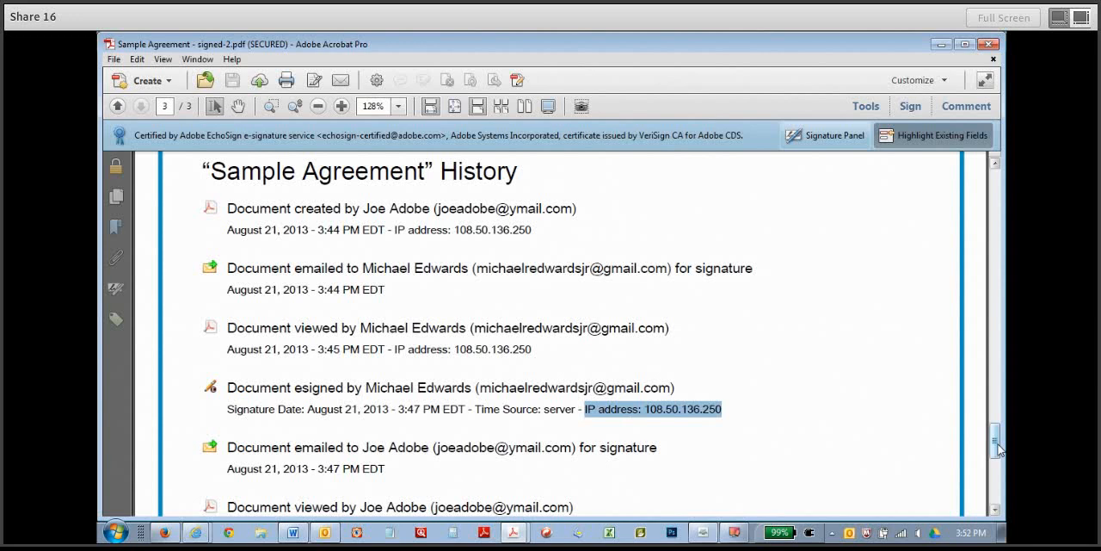
Examine the remaining history entries, checking the sender's eSigning time and IP address, and leave the document.
drag(996, 443, 998, 463)
scroll(357, 362, down, 1)
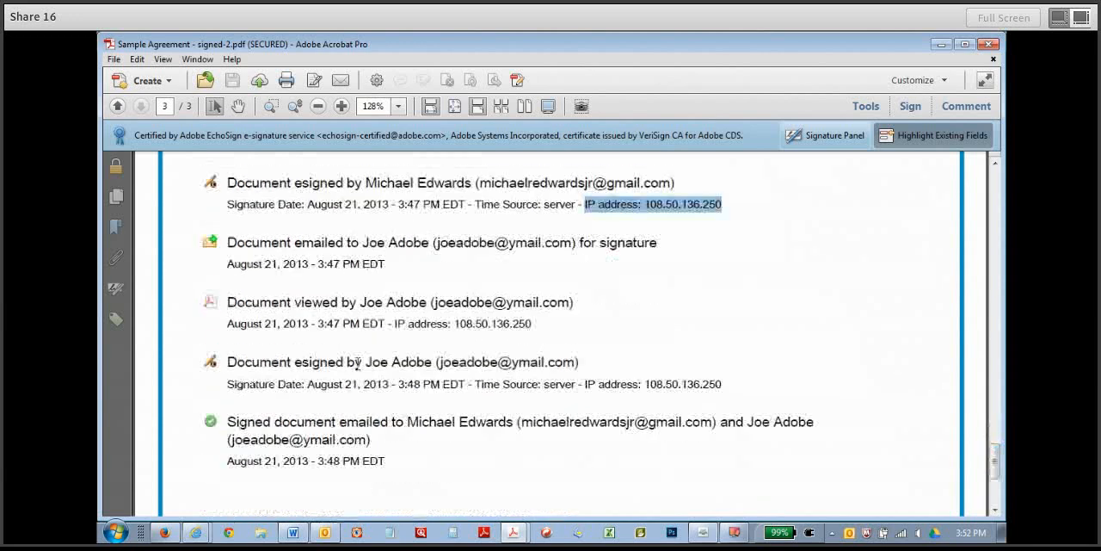
mouse_move(357, 362)
mouse_down()
mouse_move(545, 363)
mouse_move(723, 383)
mouse_up()
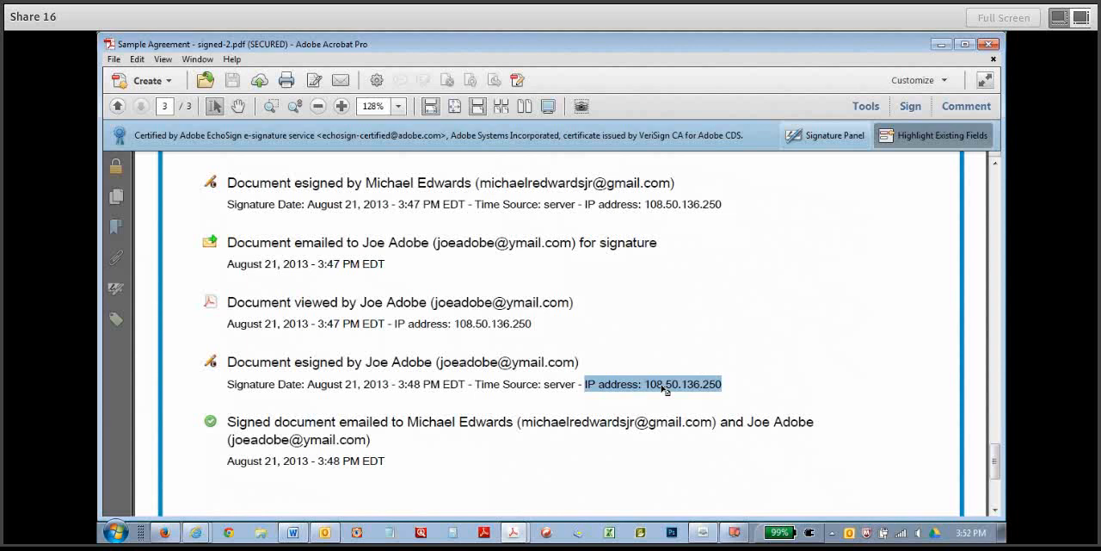
drag(307, 383, 466, 384)
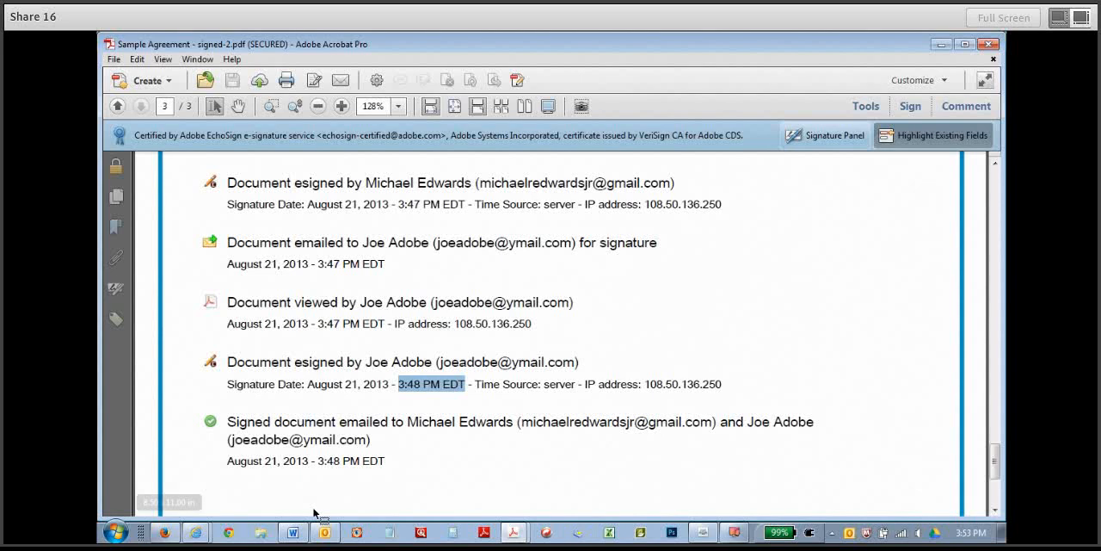
click(737, 534)
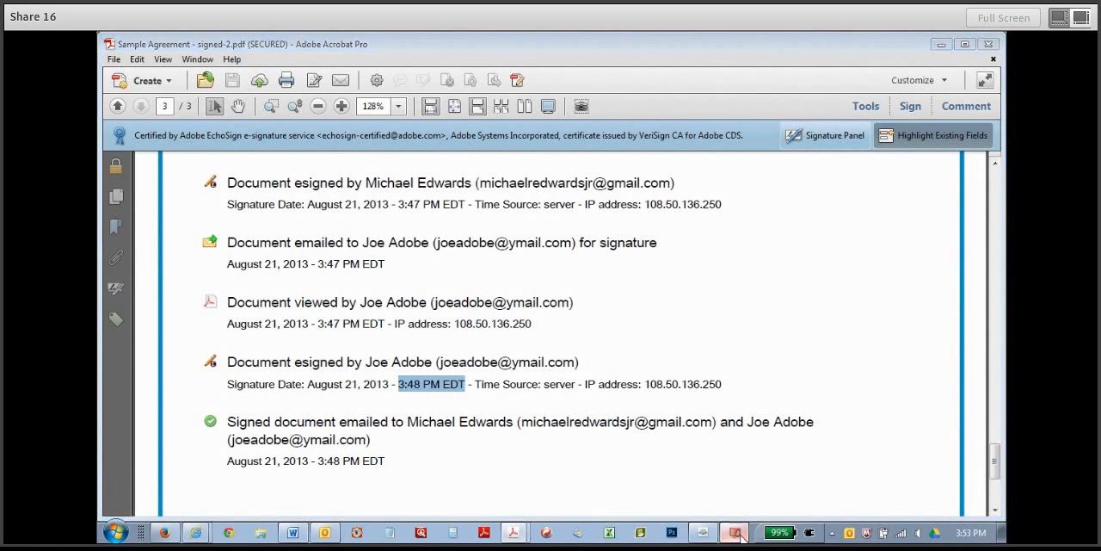